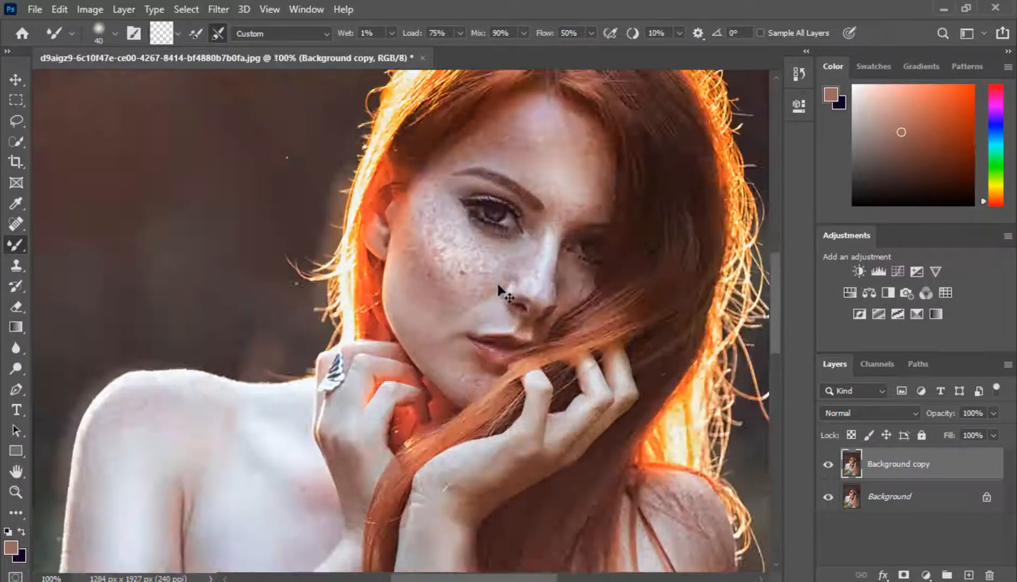
Step: Smooth the freckled cheek below the eye with the Mixer Brush at size 40
{"action": "left_click_drag", "start_coordinate": [508, 220], "coordinate": [345, 390]}
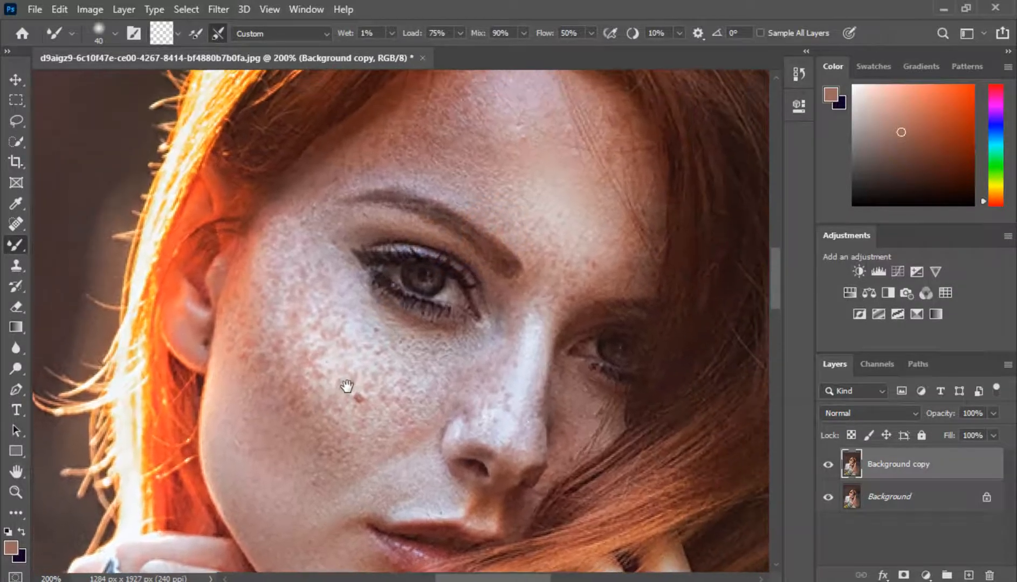
{"action": "key", "text": "ctrl+plus"}
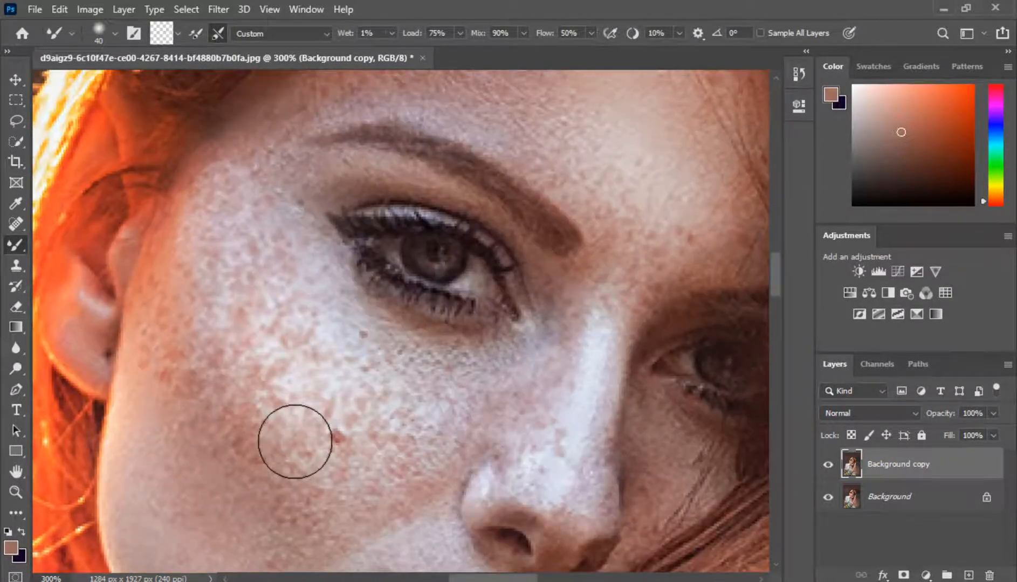
{"action": "key", "text": "ctrl+minus"}
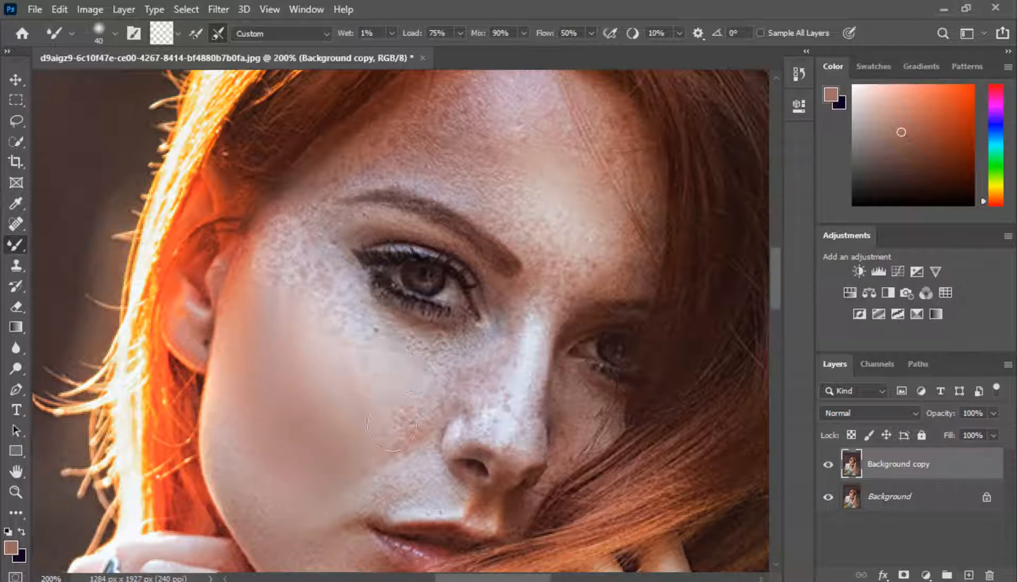
{"action": "mouse_move", "coordinate": [295, 340]}
{"action": "left_mouse_down"}
{"action": "mouse_move", "coordinate": [284, 289]}
{"action": "mouse_move", "coordinate": [271, 298]}
{"action": "left_mouse_up"}
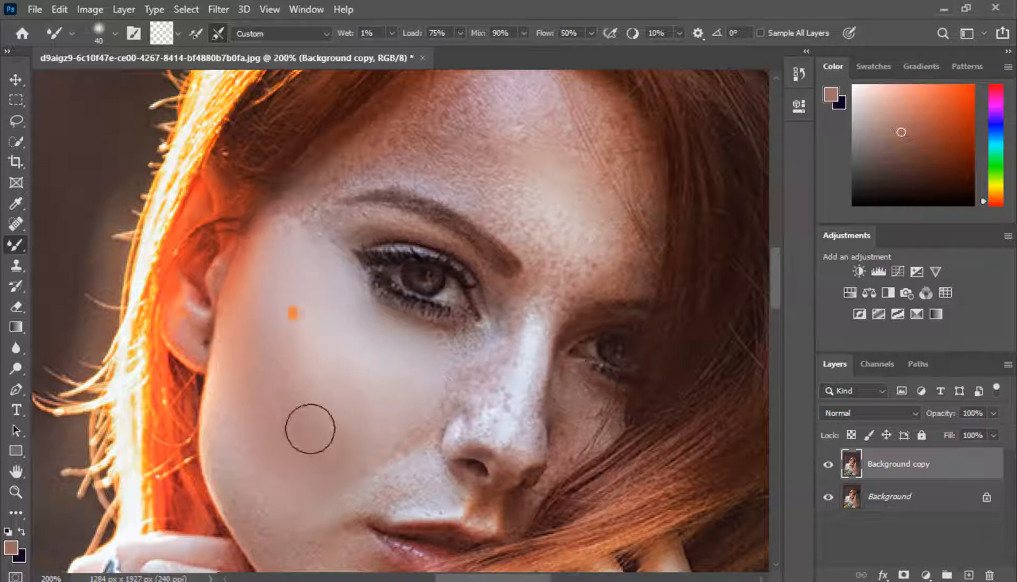
{"action": "left_click_drag", "start_coordinate": [300, 331], "coordinate": [293, 467]}
Step: Blend the skin on the central forehead, between the eyebrows, and along the cheek down to the jawline
{"action": "left_click_drag", "start_coordinate": [468, 264], "coordinate": [522, 356]}
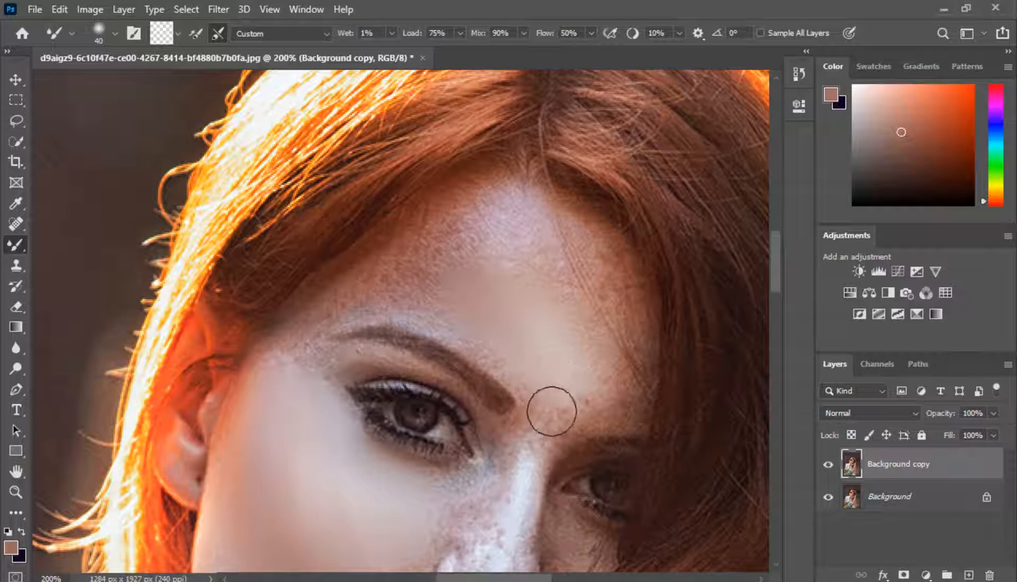
{"action": "left_click_drag", "start_coordinate": [539, 426], "coordinate": [543, 357]}
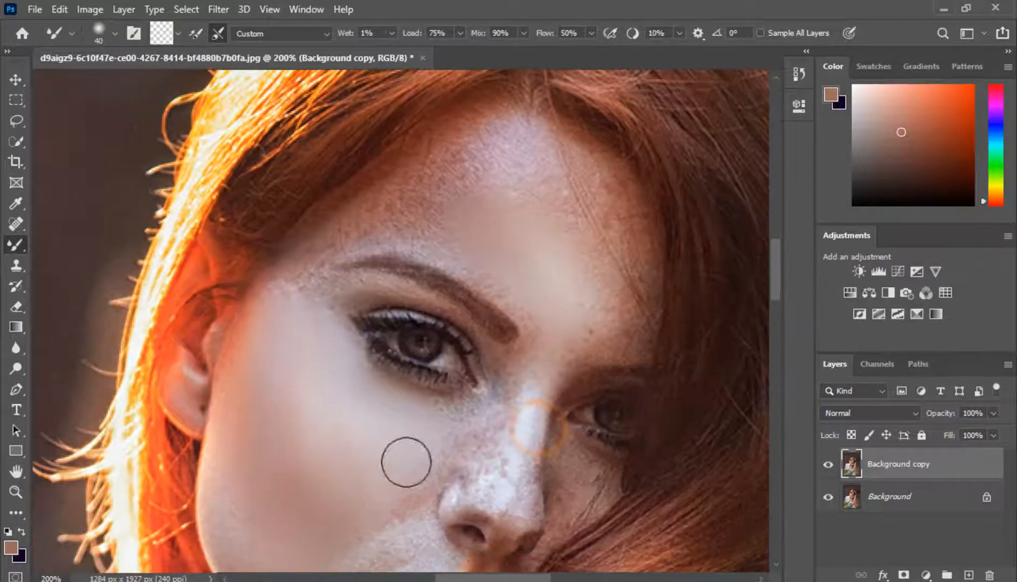
{"action": "mouse_move", "coordinate": [404, 464]}
{"action": "left_mouse_down"}
{"action": "mouse_move", "coordinate": [432, 458]}
{"action": "mouse_move", "coordinate": [369, 491]}
{"action": "mouse_move", "coordinate": [365, 397]}
{"action": "mouse_move", "coordinate": [383, 409]}
{"action": "mouse_move", "coordinate": [268, 415]}
{"action": "left_mouse_up"}
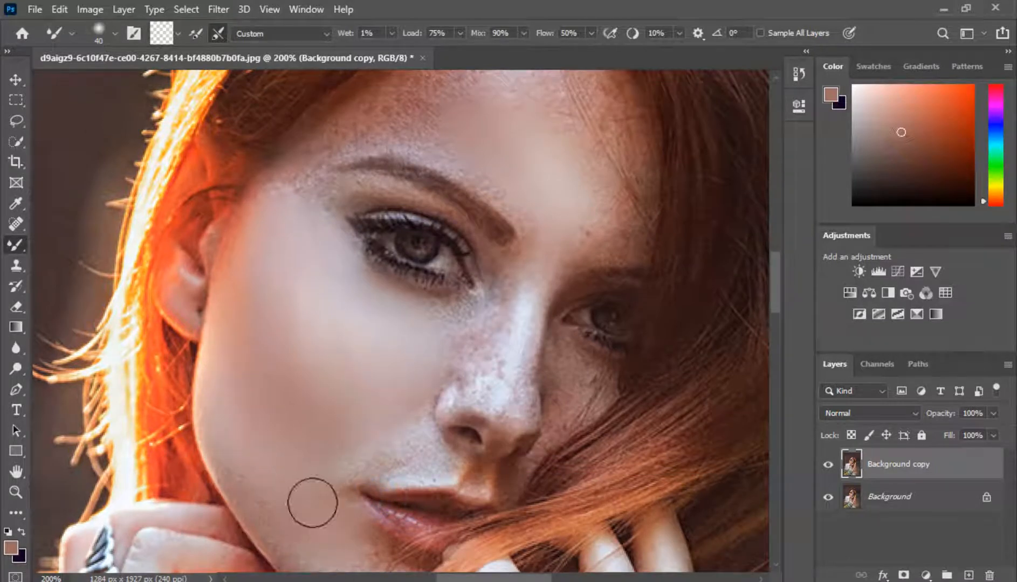
{"action": "left_click_drag", "start_coordinate": [273, 423], "coordinate": [355, 473]}
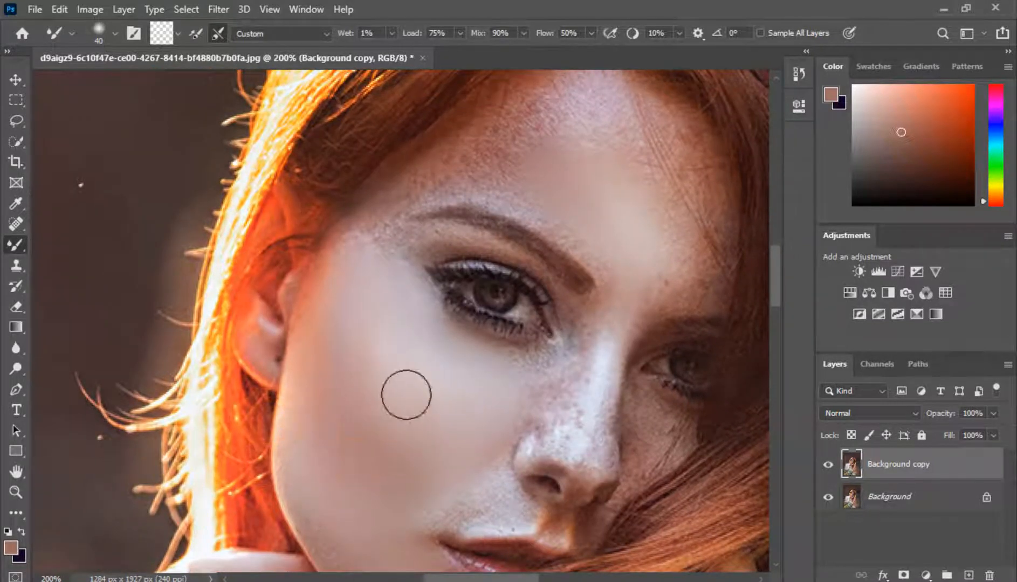
{"action": "left_click_drag", "start_coordinate": [358, 351], "coordinate": [381, 415]}
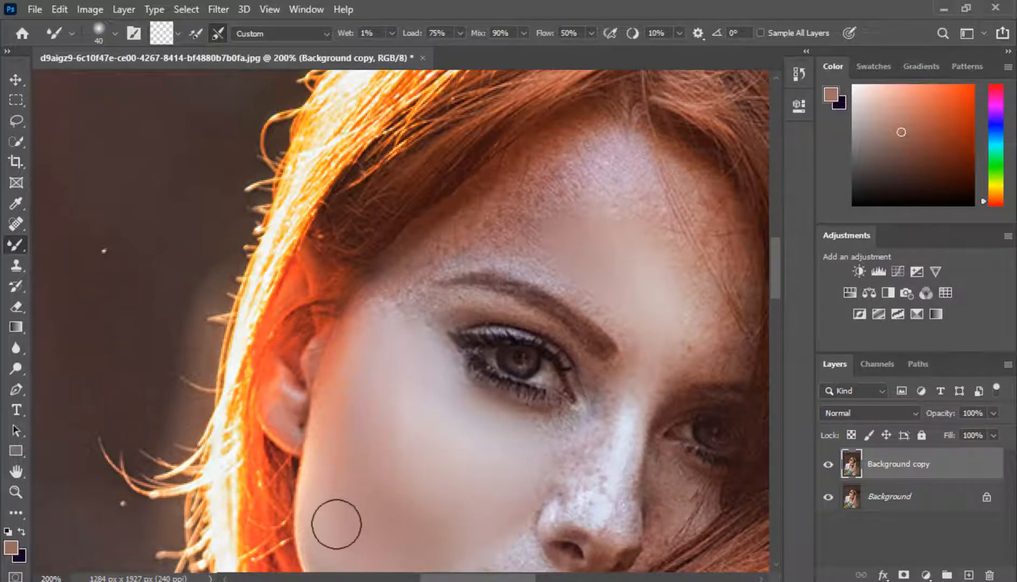
{"action": "left_click_drag", "start_coordinate": [336, 525], "coordinate": [329, 410]}
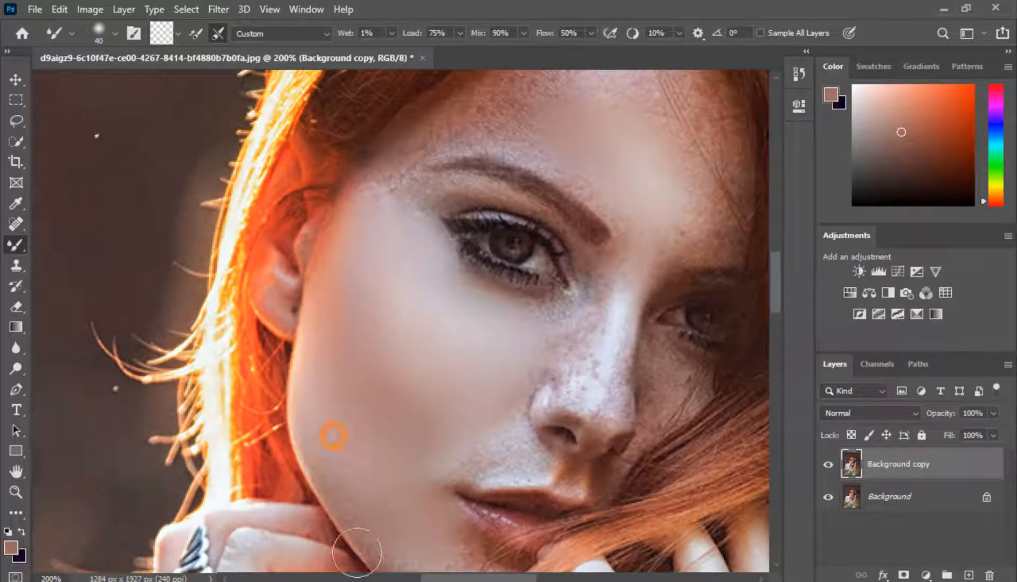
Step: Smooth the temple beside the ear and the skin above the eyebrow tail with a size 25 brush
{"action": "key", "text": "ctrl+plus"}
{"action": "key", "text": "ctrl+plus"}
{"action": "left_click_drag", "start_coordinate": [231, 280], "coordinate": [293, 398]}
{"action": "left_click_drag", "start_coordinate": [356, 229], "coordinate": [381, 348]}
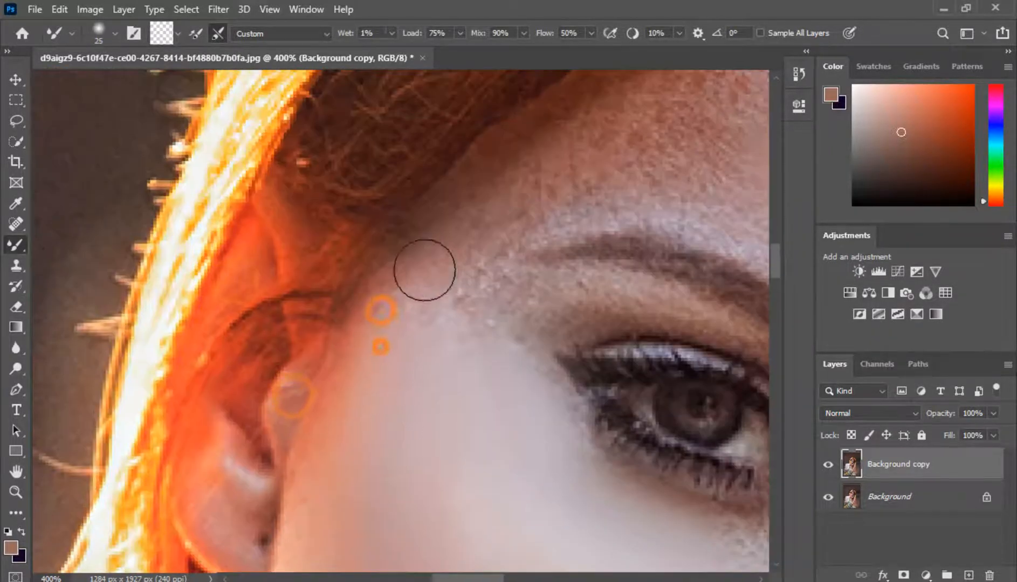
{"action": "mouse_move", "coordinate": [465, 299]}
{"action": "left_mouse_down"}
{"action": "mouse_move", "coordinate": [239, 475]}
{"action": "mouse_move", "coordinate": [436, 378]}
{"action": "mouse_move", "coordinate": [422, 386]}
{"action": "left_mouse_up"}
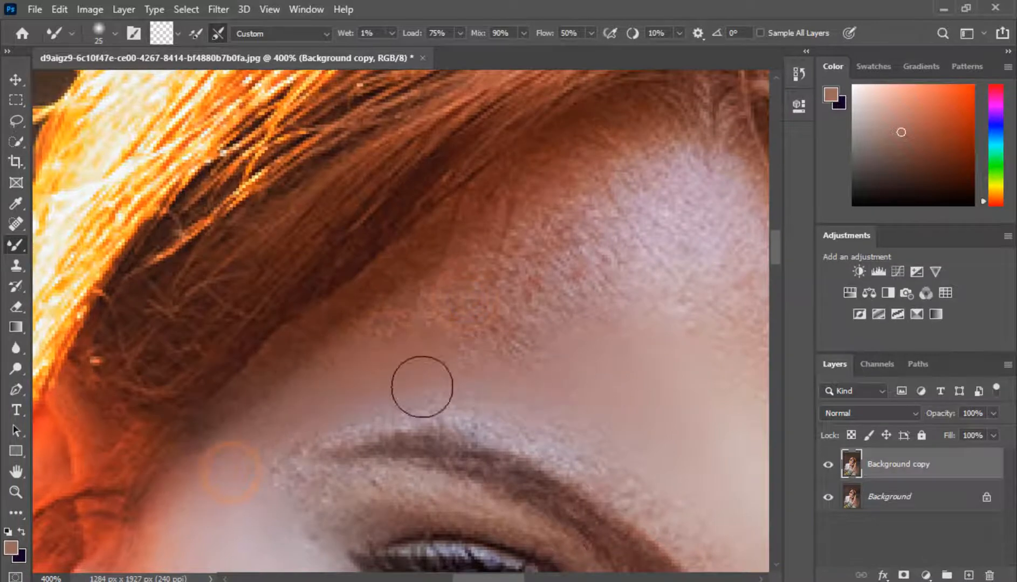
Step: Smooth the grainy upper forehead between the hairline and the eyebrow with the size 25 brush
{"action": "left_click_drag", "start_coordinate": [587, 275], "coordinate": [647, 302]}
{"action": "left_click_drag", "start_coordinate": [683, 345], "coordinate": [401, 372]}
{"action": "left_click_drag", "start_coordinate": [430, 423], "coordinate": [262, 403]}
{"action": "mouse_move", "coordinate": [467, 367]}
{"action": "left_mouse_down"}
{"action": "mouse_move", "coordinate": [404, 240]}
{"action": "mouse_move", "coordinate": [436, 335]}
{"action": "mouse_move", "coordinate": [255, 291]}
{"action": "left_mouse_up"}
{"action": "left_click", "coordinate": [651, 191]}
{"action": "mouse_move", "coordinate": [334, 500]}
{"action": "left_mouse_down"}
{"action": "mouse_move", "coordinate": [612, 409]}
{"action": "mouse_move", "coordinate": [426, 255]}
{"action": "left_mouse_up"}
{"action": "left_click", "coordinate": [215, 462]}
{"action": "left_click", "coordinate": [191, 545]}
{"action": "left_click", "coordinate": [211, 516]}
{"action": "left_click", "coordinate": [286, 309]}
Step: Reduce the brush size to 15 and smooth the skin under the eye and around the eyebrow's inner end
{"action": "key", "text": "bracketleft"}
{"action": "key", "text": "bracketleft"}
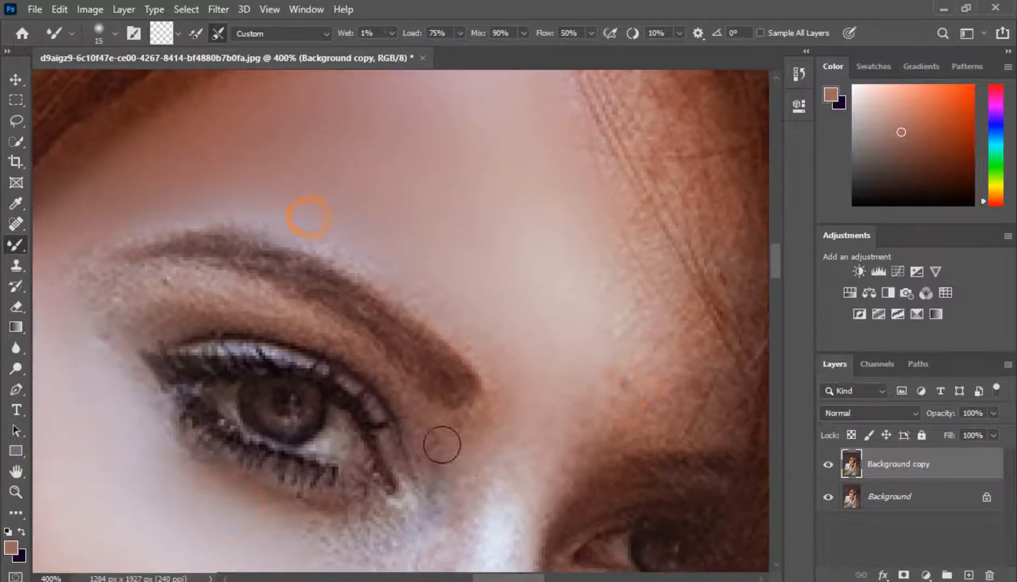
{"action": "mouse_move", "coordinate": [359, 540]}
{"action": "left_mouse_down"}
{"action": "mouse_move", "coordinate": [426, 377]}
{"action": "mouse_move", "coordinate": [536, 347]}
{"action": "left_mouse_up"}
{"action": "left_click_drag", "start_coordinate": [379, 321], "coordinate": [460, 382]}
{"action": "left_click_drag", "start_coordinate": [479, 409], "coordinate": [436, 409]}
{"action": "left_click_drag", "start_coordinate": [320, 226], "coordinate": [384, 333]}
{"action": "left_click_drag", "start_coordinate": [419, 287], "coordinate": [302, 301]}
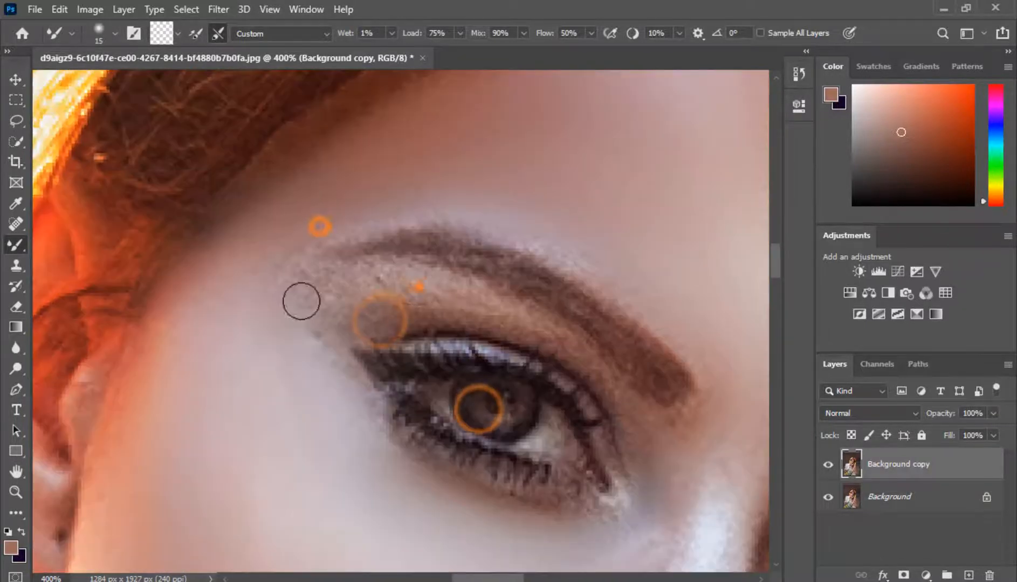
Step: Smooth the eyelid skin between the eyebrow and upper lashes, including the outer corner of the eye
{"action": "left_click", "coordinate": [497, 311]}
{"action": "left_click", "coordinate": [366, 272]}
{"action": "left_click", "coordinate": [438, 290]}
{"action": "left_click", "coordinate": [360, 297]}
{"action": "left_click", "coordinate": [322, 312]}
{"action": "left_click", "coordinate": [297, 361]}
{"action": "left_click", "coordinate": [577, 352]}
{"action": "left_click", "coordinate": [640, 424]}
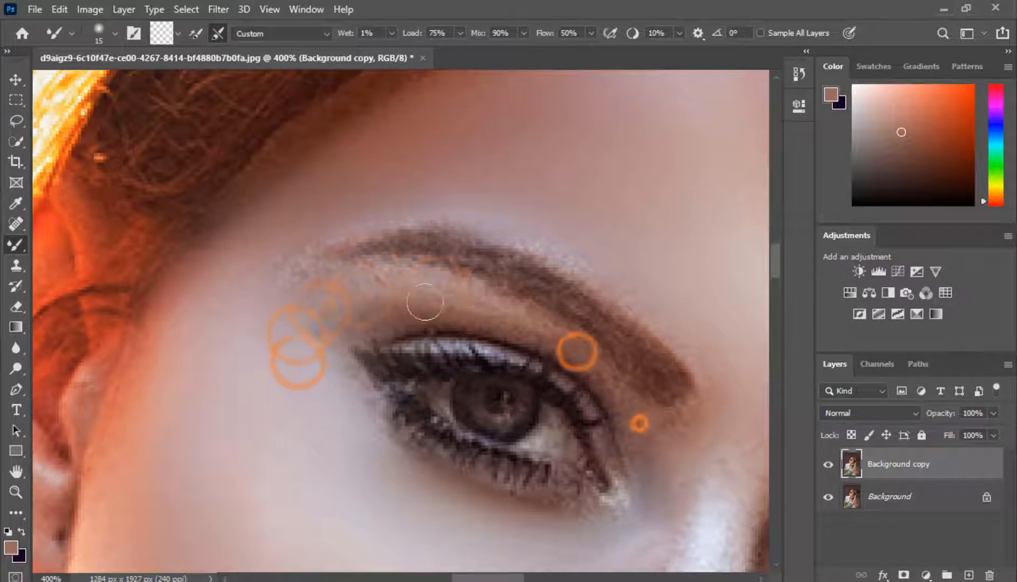
{"action": "left_click", "coordinate": [439, 291]}
{"action": "left_click", "coordinate": [355, 295]}
{"action": "left_click", "coordinate": [342, 302]}
{"action": "left_click", "coordinate": [330, 354]}
Step: Clean up the skin below the lower lashes and along the edges and tail of the eyebrow
{"action": "left_click_drag", "start_coordinate": [339, 362], "coordinate": [424, 467]}
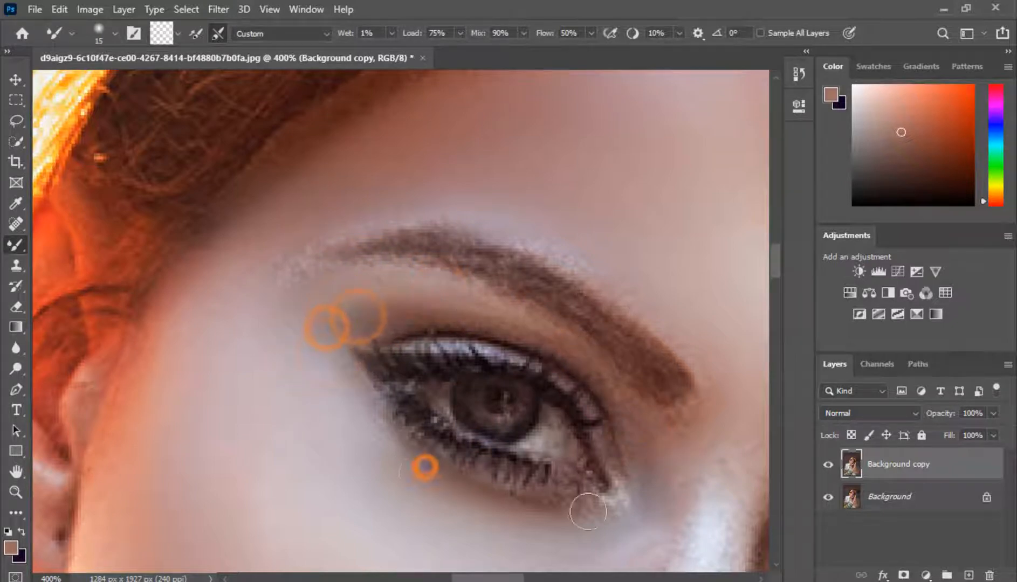
{"action": "mouse_move", "coordinate": [653, 447]}
{"action": "left_mouse_down"}
{"action": "mouse_move", "coordinate": [609, 379]}
{"action": "mouse_move", "coordinate": [643, 461]}
{"action": "left_mouse_up"}
{"action": "left_click_drag", "start_coordinate": [575, 306], "coordinate": [589, 380]}
{"action": "left_click_drag", "start_coordinate": [647, 358], "coordinate": [456, 285]}
{"action": "left_click", "coordinate": [288, 367]}
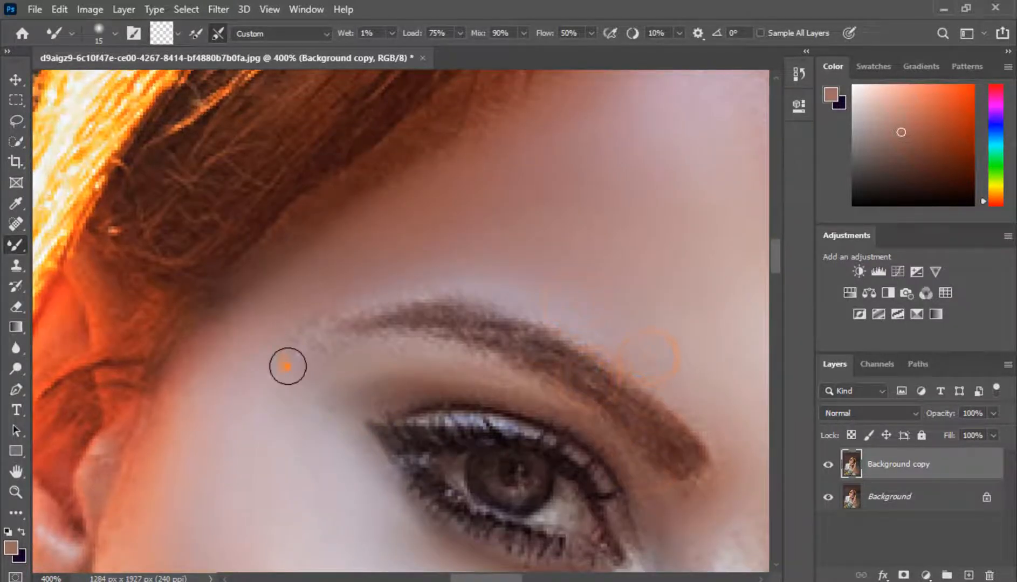
{"action": "left_click", "coordinate": [606, 313]}
{"action": "left_click_drag", "start_coordinate": [729, 472], "coordinate": [593, 391]}
{"action": "left_click", "coordinate": [337, 289]}
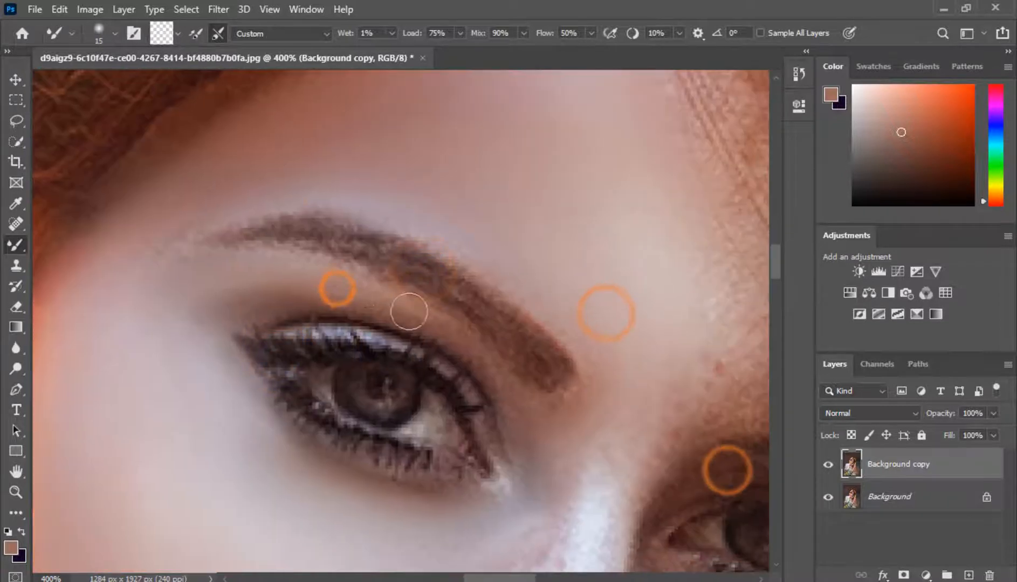
{"action": "left_click", "coordinate": [409, 311]}
Step: Smooth the forehead above the shaded eye, from between the eyebrows to the hair strands
{"action": "left_click_drag", "start_coordinate": [660, 450], "coordinate": [393, 411]}
{"action": "left_click", "coordinate": [400, 360]}
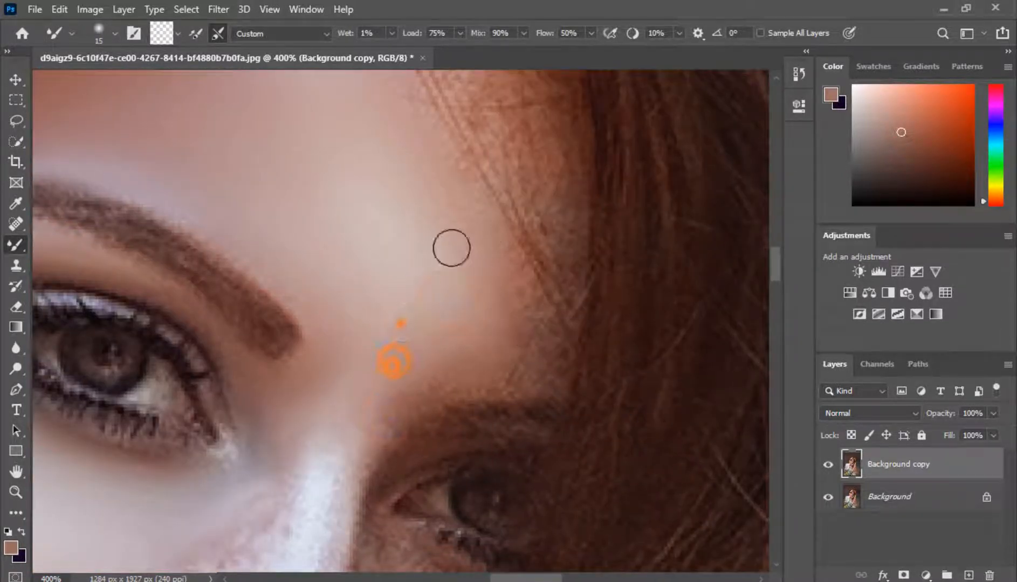
{"action": "left_click_drag", "start_coordinate": [401, 324], "coordinate": [481, 58]}
Step: Reduce the brush size to 9 and blend the skin around the nostril and the tip of the nose
{"action": "left_click", "coordinate": [302, 489]}
{"action": "key", "text": "bracketleft"}
{"action": "key", "text": "bracketleft"}
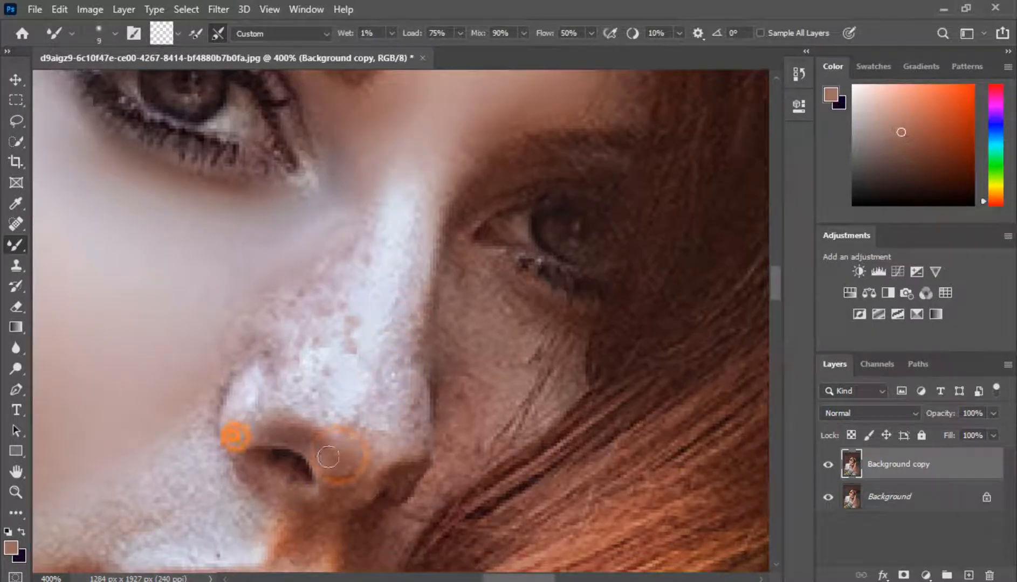
{"action": "left_click", "coordinate": [346, 457]}
{"action": "left_click", "coordinate": [368, 370]}
{"action": "left_click", "coordinate": [381, 340]}
{"action": "left_click", "coordinate": [324, 398]}
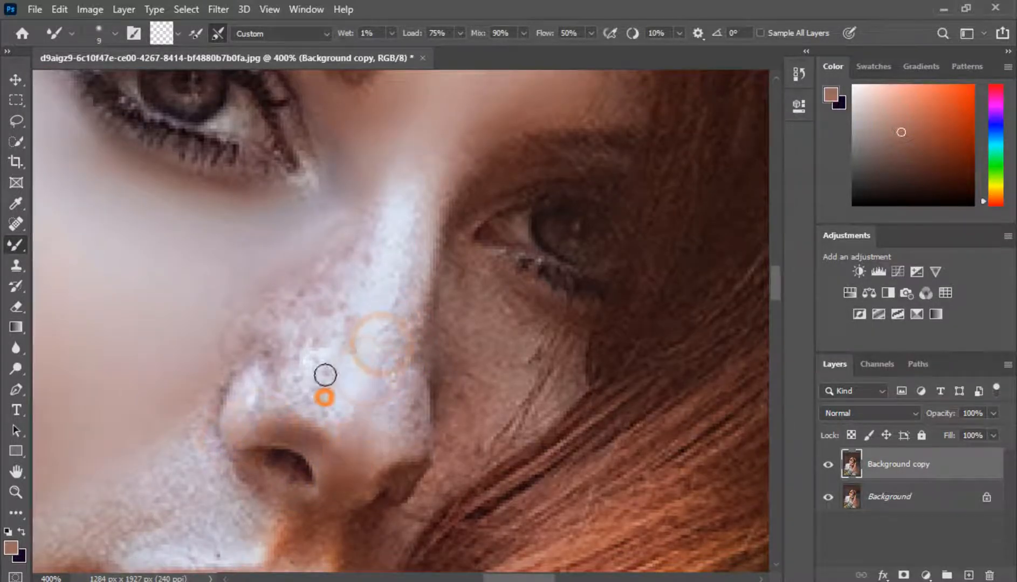
Step: Smooth the skin between the nose and the upper lip with the size 9 brush
{"action": "left_click_drag", "start_coordinate": [303, 528], "coordinate": [351, 350]}
{"action": "left_click", "coordinate": [343, 382]}
{"action": "left_click", "coordinate": [329, 404]}
{"action": "left_click", "coordinate": [297, 387]}
{"action": "left_click", "coordinate": [279, 377]}
{"action": "left_click", "coordinate": [301, 369]}
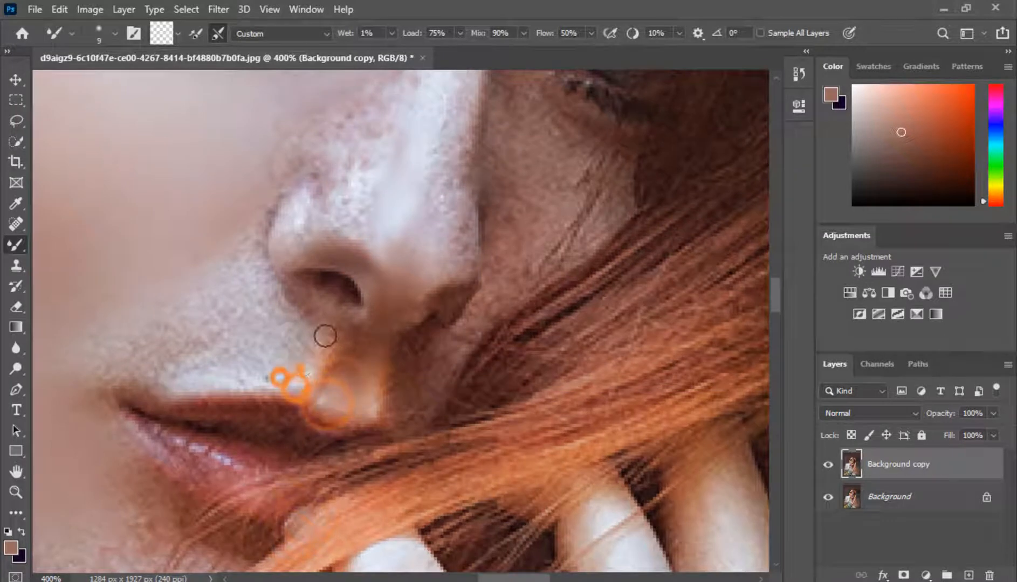
{"action": "left_click", "coordinate": [314, 346]}
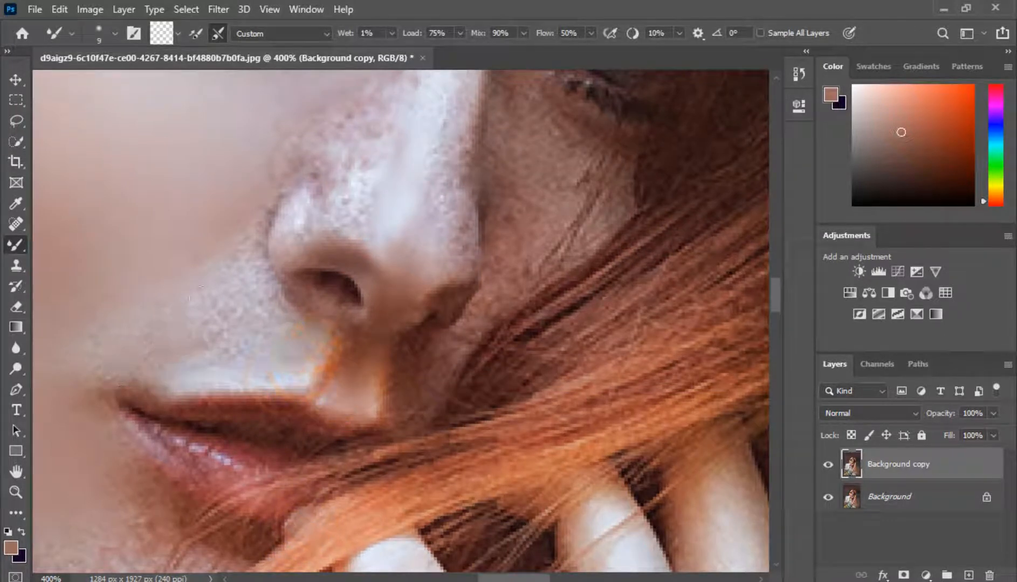
Step: Enlarge the brush to size 32 and smooth the skin between the cheek, nostril and upper lip
{"action": "mouse_move", "coordinate": [103, 304]}
{"action": "left_mouse_down"}
{"action": "mouse_move", "coordinate": [232, 365]}
{"action": "mouse_move", "coordinate": [264, 364]}
{"action": "left_mouse_up"}
{"action": "key", "text": "bracketright"}
{"action": "key", "text": "bracketright"}
{"action": "key", "text": "bracketright"}
{"action": "key", "text": "bracketright"}
{"action": "key", "text": "bracketright"}
{"action": "left_click", "coordinate": [314, 361]}
{"action": "mouse_move", "coordinate": [218, 334]}
{"action": "left_mouse_down"}
{"action": "mouse_move", "coordinate": [267, 325]}
{"action": "mouse_move", "coordinate": [381, 389]}
{"action": "mouse_move", "coordinate": [362, 329]}
{"action": "left_mouse_up"}
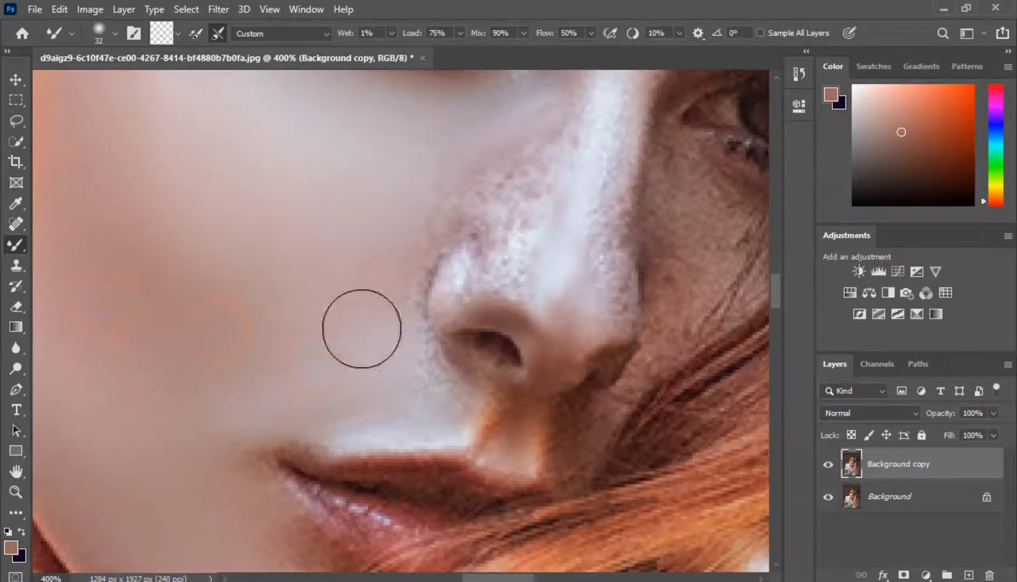
Step: Smooth the corner of the mouth and the chin down to the hair, enlarging the brush to size 20
{"action": "left_click_drag", "start_coordinate": [224, 496], "coordinate": [187, 354]}
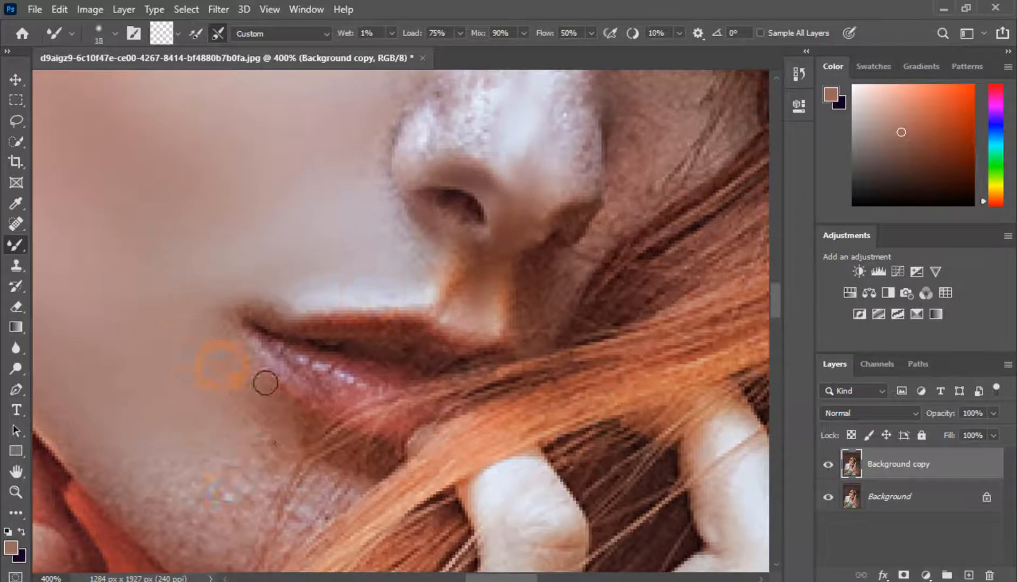
{"action": "key", "text": "bracketright"}
{"action": "key", "text": "bracketright"}
{"action": "mouse_move", "coordinate": [222, 504]}
{"action": "left_mouse_down"}
{"action": "mouse_move", "coordinate": [260, 379]}
{"action": "mouse_move", "coordinate": [252, 436]}
{"action": "mouse_move", "coordinate": [102, 290]}
{"action": "left_mouse_up"}
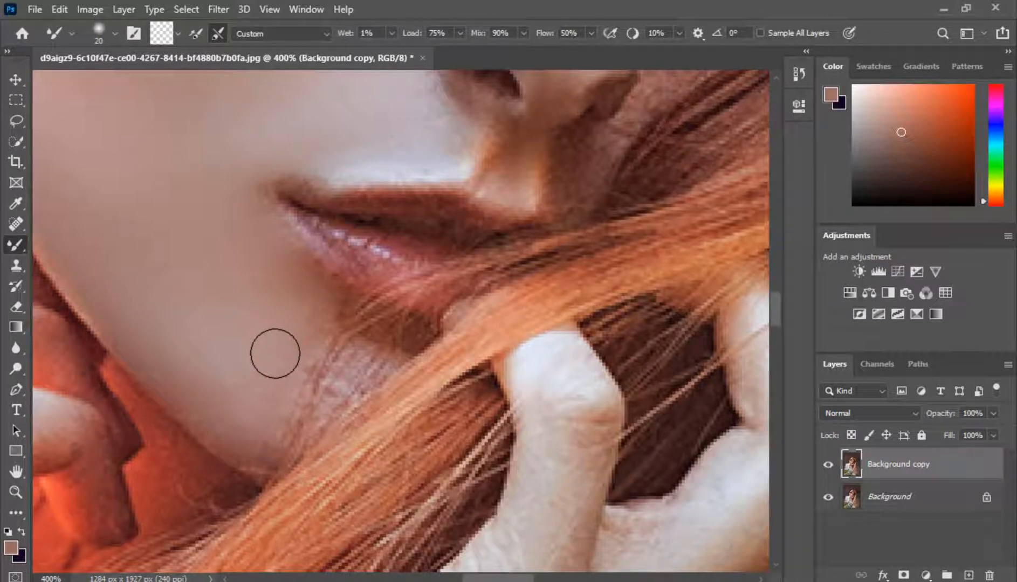
Step: Blend the skin above the upper lip and the freckled side of the nose with the size 20 brush
{"action": "scroll", "coordinate": [169, 360], "scroll_direction": "up", "scroll_amount": 3}
{"action": "left_click_drag", "start_coordinate": [432, 281], "coordinate": [329, 297]}
{"action": "left_click_drag", "start_coordinate": [316, 294], "coordinate": [392, 279]}
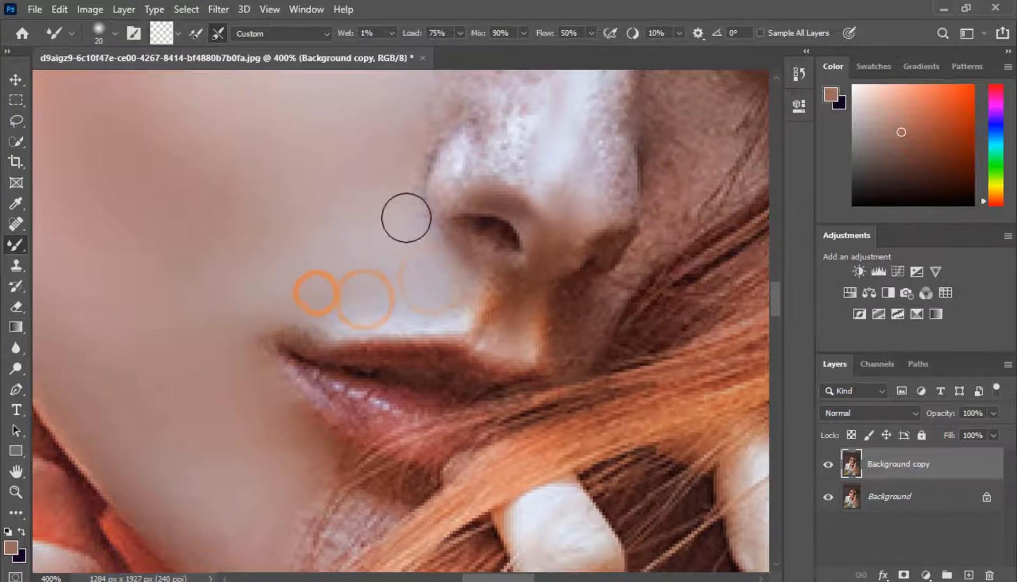
{"action": "left_click_drag", "start_coordinate": [383, 170], "coordinate": [396, 299]}
{"action": "left_click_drag", "start_coordinate": [494, 299], "coordinate": [536, 229]}
{"action": "left_click_drag", "start_coordinate": [527, 159], "coordinate": [546, 135]}
{"action": "left_click_drag", "start_coordinate": [424, 251], "coordinate": [426, 372]}
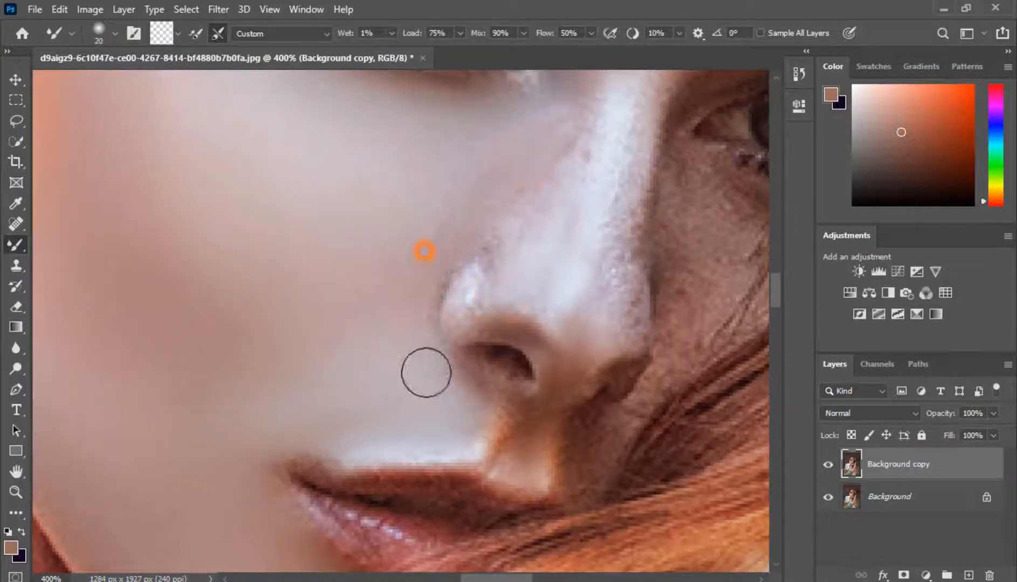
Step: Reduce the brush size to 8 and refine the side, tip and highlighted bridge of the nose
{"action": "key", "text": "bracketleft"}
{"action": "key", "text": "bracketleft"}
{"action": "key", "text": "bracketleft"}
{"action": "key", "text": "bracketleft"}
{"action": "left_click_drag", "start_coordinate": [466, 297], "coordinate": [513, 221]}
{"action": "mouse_move", "coordinate": [452, 263]}
{"action": "left_mouse_down"}
{"action": "mouse_move", "coordinate": [518, 218]}
{"action": "mouse_move", "coordinate": [522, 201]}
{"action": "left_mouse_up"}
{"action": "mouse_move", "coordinate": [567, 216]}
{"action": "left_mouse_down"}
{"action": "mouse_move", "coordinate": [553, 290]}
{"action": "mouse_move", "coordinate": [561, 200]}
{"action": "mouse_move", "coordinate": [620, 229]}
{"action": "mouse_move", "coordinate": [591, 374]}
{"action": "left_mouse_up"}
{"action": "left_click_drag", "start_coordinate": [598, 395], "coordinate": [604, 398]}
{"action": "left_click_drag", "start_coordinate": [548, 332], "coordinate": [561, 399]}
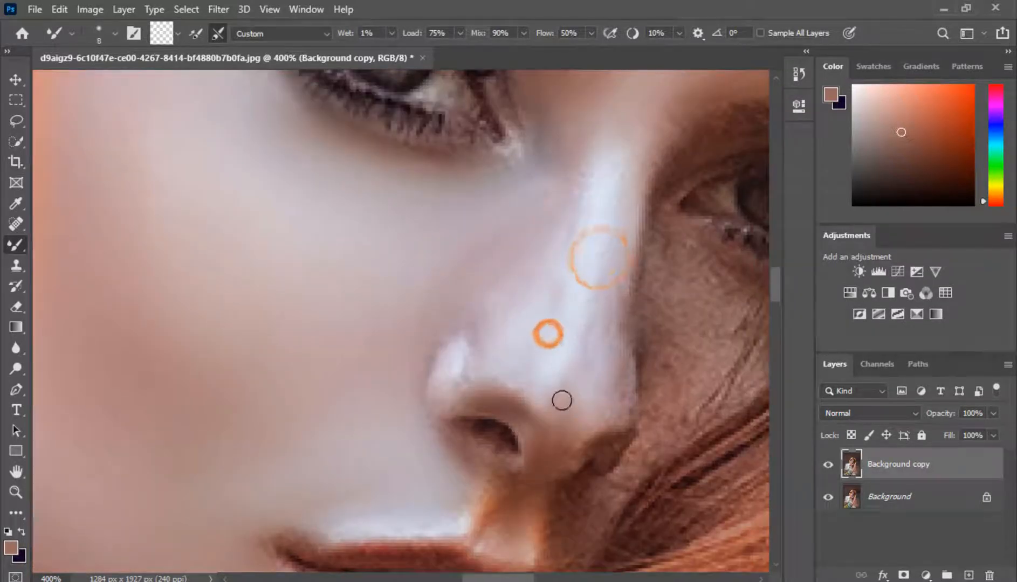
{"action": "mouse_move", "coordinate": [572, 241]}
{"action": "left_mouse_down"}
{"action": "mouse_move", "coordinate": [590, 229]}
{"action": "mouse_move", "coordinate": [598, 196]}
{"action": "left_mouse_up"}
{"action": "left_click_drag", "start_coordinate": [600, 188], "coordinate": [529, 376]}
Step: Smooth the edges of both nostrils and the skin just beneath the nose with the size 8 brush
{"action": "left_click", "coordinate": [451, 395]}
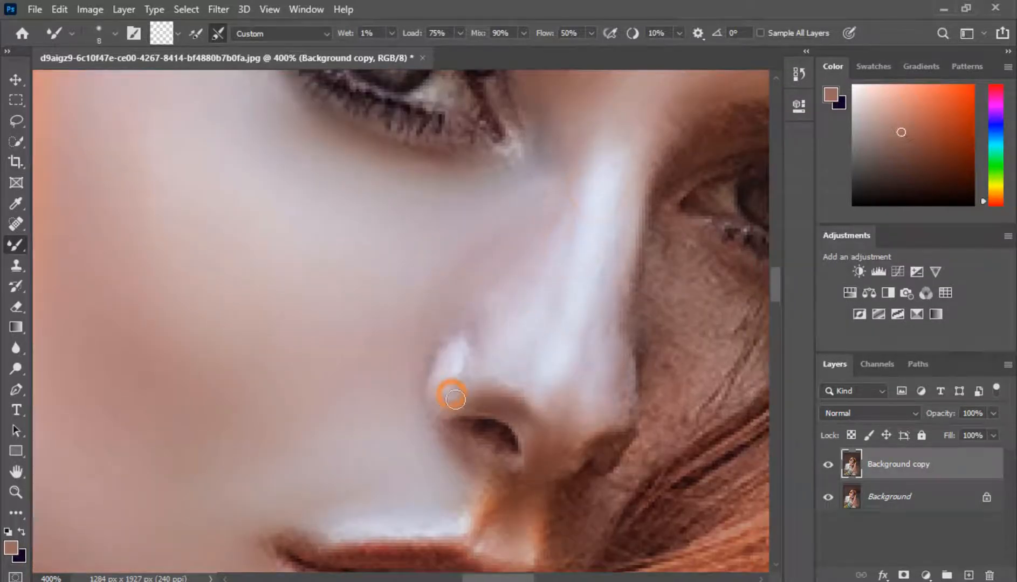
{"action": "mouse_move", "coordinate": [475, 431]}
{"action": "left_mouse_down"}
{"action": "mouse_move", "coordinate": [495, 445]}
{"action": "mouse_move", "coordinate": [470, 431]}
{"action": "left_mouse_up"}
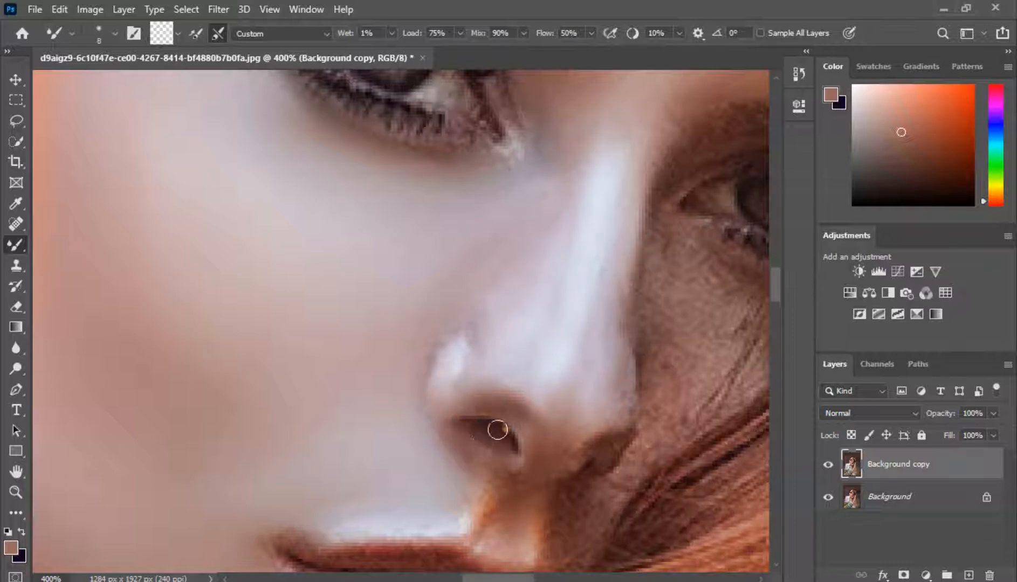
{"action": "left_click", "coordinate": [587, 477]}
{"action": "mouse_move", "coordinate": [581, 485]}
{"action": "left_mouse_down"}
{"action": "mouse_move", "coordinate": [554, 521]}
{"action": "mouse_move", "coordinate": [576, 519]}
{"action": "mouse_move", "coordinate": [575, 539]}
{"action": "mouse_move", "coordinate": [596, 493]}
{"action": "left_mouse_up"}
{"action": "left_click_drag", "start_coordinate": [661, 400], "coordinate": [538, 424]}
{"action": "mouse_move", "coordinate": [539, 424]}
{"action": "left_mouse_down"}
{"action": "mouse_move", "coordinate": [570, 362]}
{"action": "mouse_move", "coordinate": [540, 425]}
{"action": "left_mouse_up"}
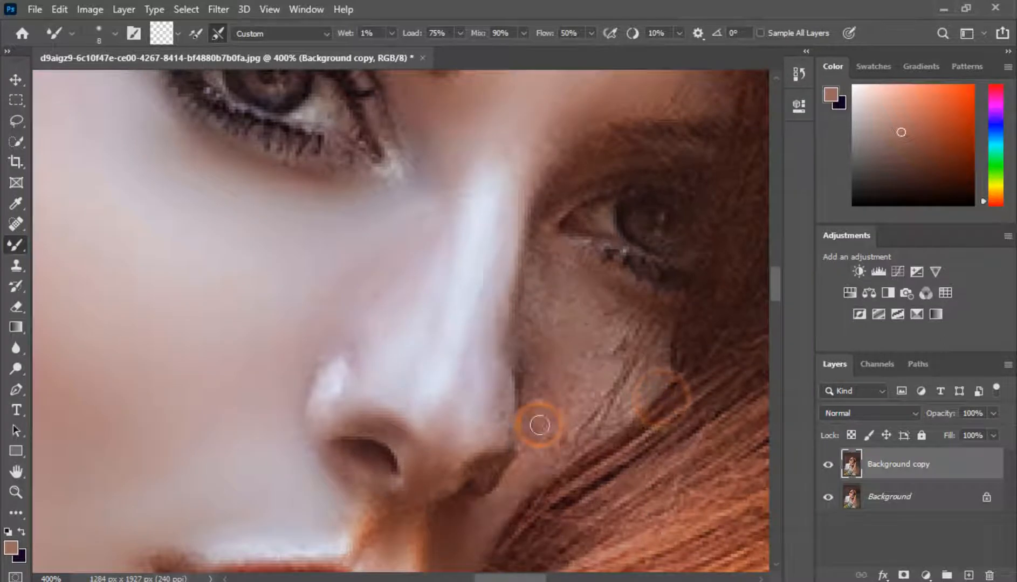
Step: Set the brush size to 10 and smooth the shaded cheek below the far eye and the adjoining nose edge
{"action": "key", "text": "bracketright"}
{"action": "key", "text": "bracketright"}
{"action": "mouse_move", "coordinate": [582, 299]}
{"action": "left_mouse_down"}
{"action": "mouse_move", "coordinate": [550, 259]}
{"action": "mouse_move", "coordinate": [551, 424]}
{"action": "left_mouse_up"}
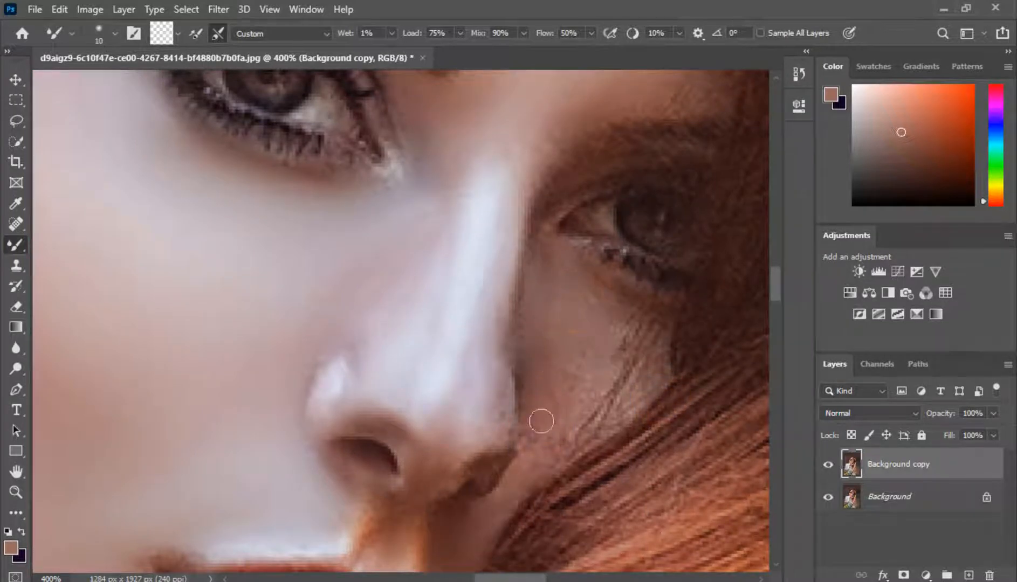
{"action": "left_click_drag", "start_coordinate": [510, 355], "coordinate": [474, 261]}
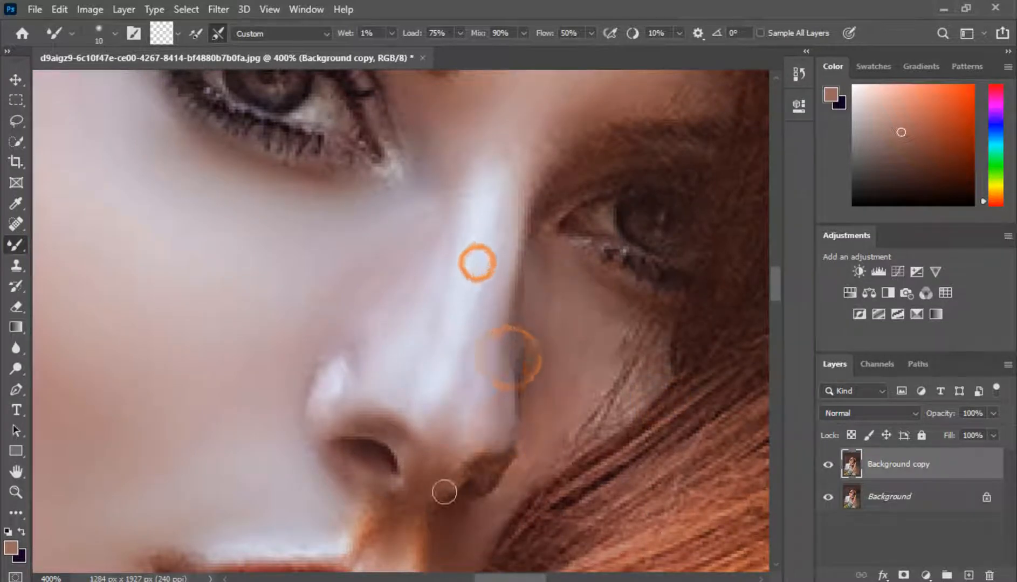
{"action": "mouse_move", "coordinate": [439, 492]}
{"action": "left_mouse_down"}
{"action": "mouse_move", "coordinate": [474, 481]}
{"action": "mouse_move", "coordinate": [454, 504]}
{"action": "left_mouse_up"}
{"action": "mouse_move", "coordinate": [529, 353]}
{"action": "left_mouse_down"}
{"action": "mouse_move", "coordinate": [561, 349]}
{"action": "mouse_move", "coordinate": [551, 279]}
{"action": "left_mouse_up"}
{"action": "left_click", "coordinate": [561, 349]}
{"action": "left_click_drag", "start_coordinate": [552, 322], "coordinate": [588, 351]}
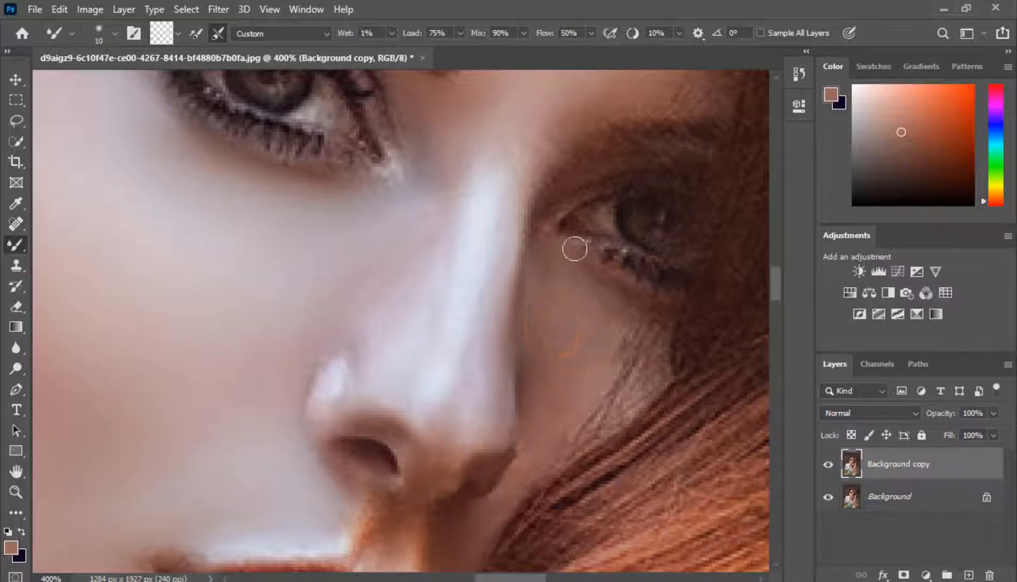
Step: Set the brush size to 20 and blend away the stray hairs and skin texture on the forehead beside the parted hairline
{"action": "key", "text": "ctrl+minus"}
{"action": "key", "text": "ctrl+minus"}
{"action": "key", "text": "ctrl+minus"}
{"action": "key", "text": "ctrl+minus"}
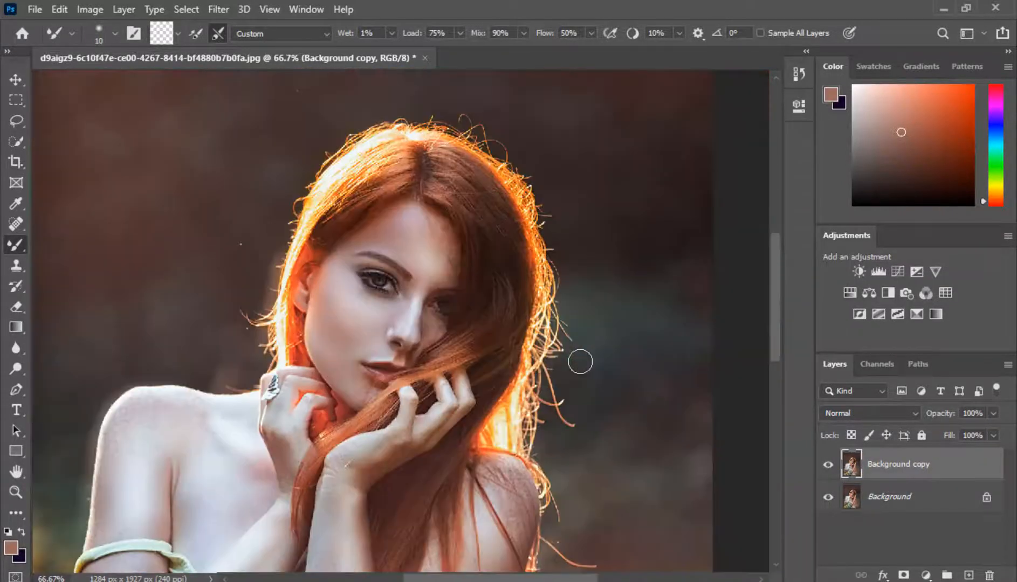
{"action": "key", "text": "ctrl+plus"}
{"action": "key", "text": "ctrl+plus"}
{"action": "key", "text": "ctrl+plus"}
{"action": "key", "text": "ctrl+plus"}
{"action": "left_click_drag", "start_coordinate": [513, 288], "coordinate": [408, 552]}
{"action": "left_click_drag", "start_coordinate": [490, 266], "coordinate": [445, 488]}
{"action": "left_click_drag", "start_coordinate": [398, 168], "coordinate": [506, 297]}
{"action": "key", "text": "bracketright"}
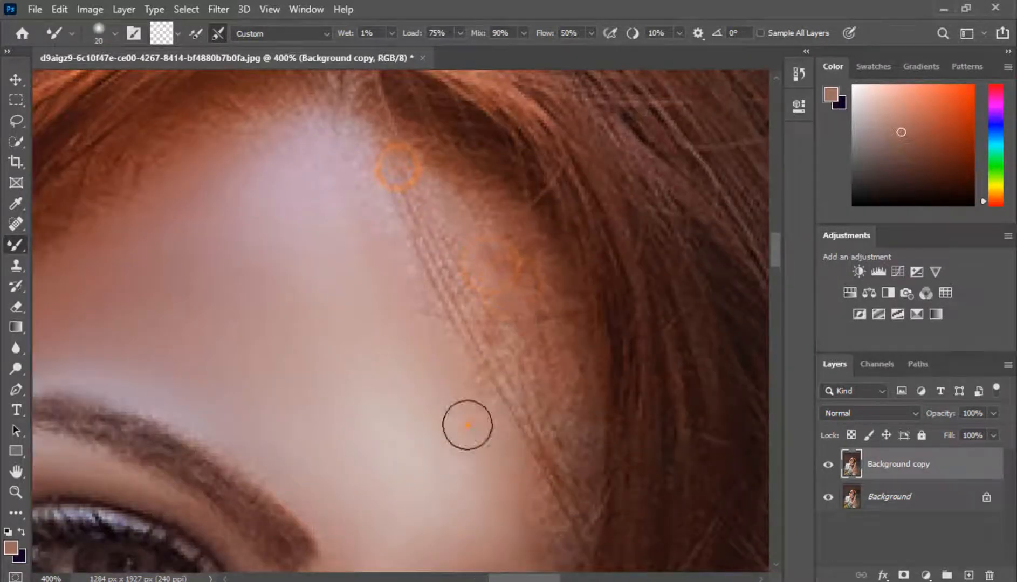
{"action": "left_click_drag", "start_coordinate": [468, 424], "coordinate": [416, 200]}
{"action": "mouse_move", "coordinate": [540, 544]}
{"action": "left_mouse_down"}
{"action": "mouse_move", "coordinate": [547, 322]}
{"action": "mouse_move", "coordinate": [481, 409]}
{"action": "left_mouse_up"}
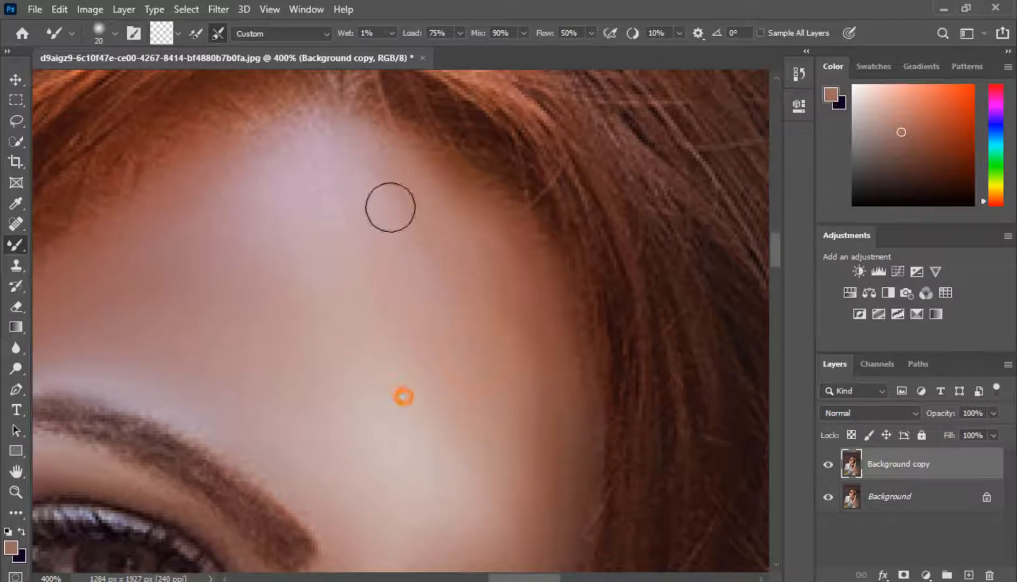
Step: Even out the forehead skin between the eyebrow and the hairline, enlarging the brush for the broader strokes
{"action": "left_click_drag", "start_coordinate": [391, 207], "coordinate": [397, 330]}
{"action": "key", "text": "bracketright"}
{"action": "key", "text": "bracketright"}
{"action": "left_click_drag", "start_coordinate": [415, 374], "coordinate": [501, 349]}
{"action": "mouse_move", "coordinate": [463, 322]}
{"action": "left_mouse_down"}
{"action": "mouse_move", "coordinate": [359, 181]}
{"action": "mouse_move", "coordinate": [502, 281]}
{"action": "left_mouse_up"}
{"action": "mouse_move", "coordinate": [392, 179]}
{"action": "left_mouse_down"}
{"action": "mouse_move", "coordinate": [513, 467]}
{"action": "mouse_move", "coordinate": [475, 283]}
{"action": "left_mouse_up"}
{"action": "key", "text": "ctrl+minus"}
{"action": "key", "text": "ctrl+minus"}
{"action": "key", "text": "ctrl+minus"}
Step: Reduce the brush size to 9 and smooth the skin around the far eye's brow, inner corner and lower lid
{"action": "key", "text": "ctrl+plus"}
{"action": "key", "text": "ctrl+plus"}
{"action": "key", "text": "ctrl+plus"}
{"action": "left_click_drag", "start_coordinate": [429, 430], "coordinate": [426, 235]}
{"action": "key", "text": "bracketleft"}
{"action": "key", "text": "bracketleft"}
{"action": "key", "text": "bracketleft"}
{"action": "key", "text": "bracketleft"}
{"action": "left_click", "coordinate": [455, 339]}
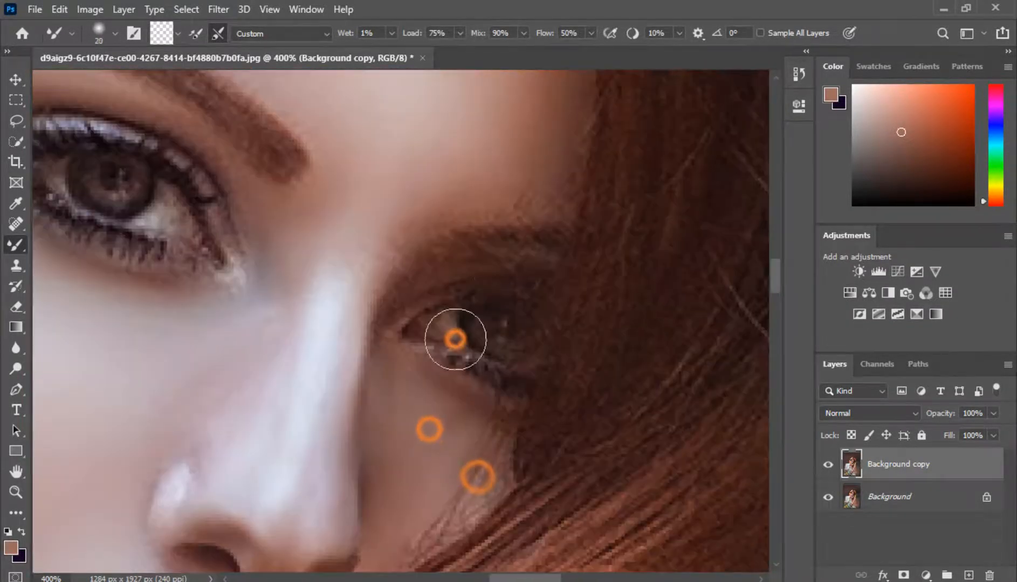
{"action": "key", "text": "bracketleft"}
{"action": "key", "text": "bracketleft"}
{"action": "key", "text": "bracketleft"}
{"action": "left_click_drag", "start_coordinate": [506, 204], "coordinate": [565, 177]}
{"action": "left_click", "coordinate": [370, 360]}
{"action": "left_click_drag", "start_coordinate": [414, 294], "coordinate": [520, 258]}
{"action": "left_click", "coordinate": [388, 333]}
{"action": "left_click", "coordinate": [398, 321]}
{"action": "left_click_drag", "start_coordinate": [409, 356], "coordinate": [461, 382]}
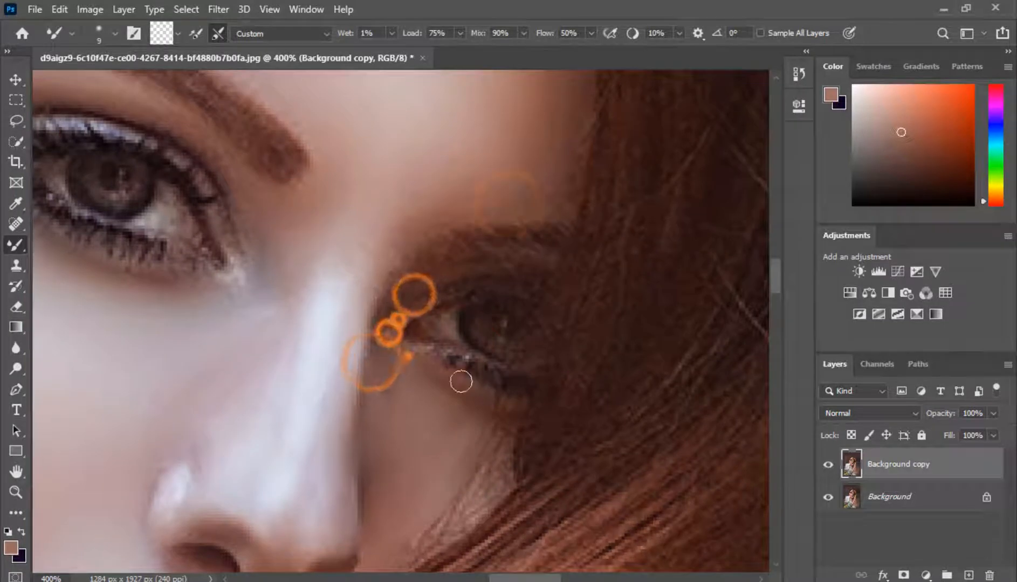
Step: Touch up the skin beneath the nose and beside the corner of the mouth with the size 9 brush
{"action": "key", "text": "ctrl+minus"}
{"action": "key", "text": "ctrl+minus"}
{"action": "left_click_drag", "start_coordinate": [303, 479], "coordinate": [377, 373]}
{"action": "left_click_drag", "start_coordinate": [385, 359], "coordinate": [377, 359]}
{"action": "key", "text": "ctrl+plus"}
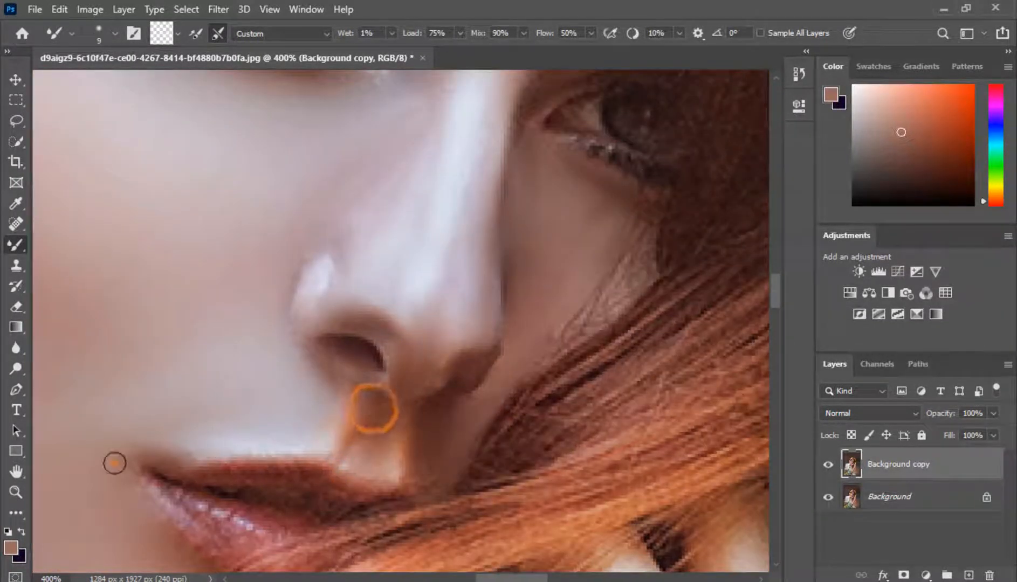
{"action": "left_click", "coordinate": [115, 462]}
Step: Smooth the skin of the raised fingers and the adjoining part of the hand below the hair strand
{"action": "scroll", "coordinate": [314, 422], "scroll_direction": "down", "scroll_amount": 6}
{"action": "left_click", "coordinate": [504, 512]}
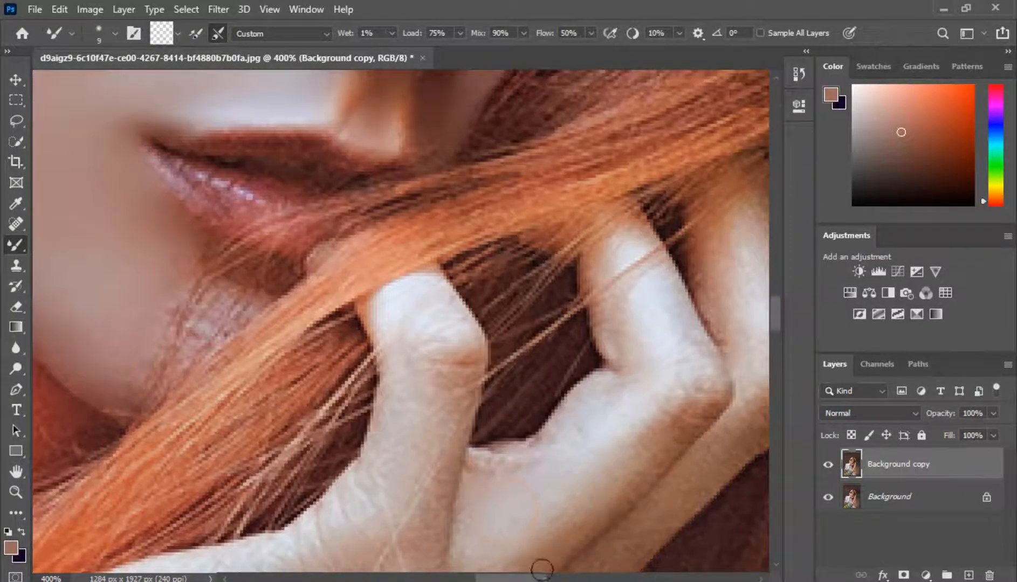
{"action": "scroll", "coordinate": [541, 569], "scroll_direction": "down", "scroll_amount": 5}
{"action": "left_click", "coordinate": [579, 461]}
{"action": "left_click", "coordinate": [518, 168]}
{"action": "left_click", "coordinate": [475, 381]}
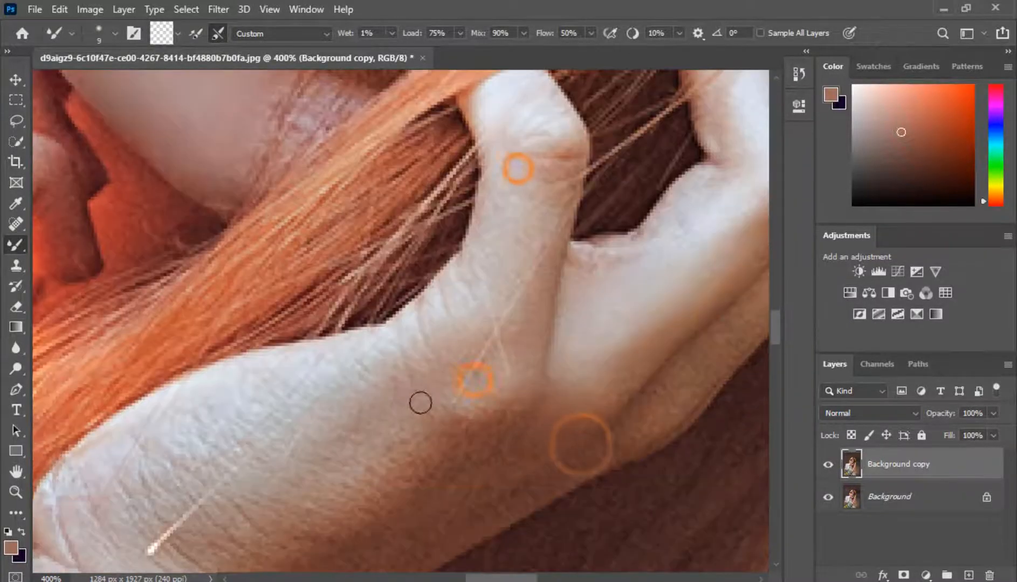
Step: Set the brush size to 30 and smooth the shaded side of the hand down to the wrist
{"action": "key", "text": "bracketright"}
{"action": "key", "text": "bracketright"}
{"action": "key", "text": "bracketright"}
{"action": "left_click", "coordinate": [314, 495]}
{"action": "scroll", "coordinate": [576, 447], "scroll_direction": "down", "scroll_amount": 3}
{"action": "left_click", "coordinate": [577, 447]}
{"action": "left_click", "coordinate": [494, 492]}
{"action": "left_click", "coordinate": [490, 378]}
{"action": "left_click", "coordinate": [178, 343]}
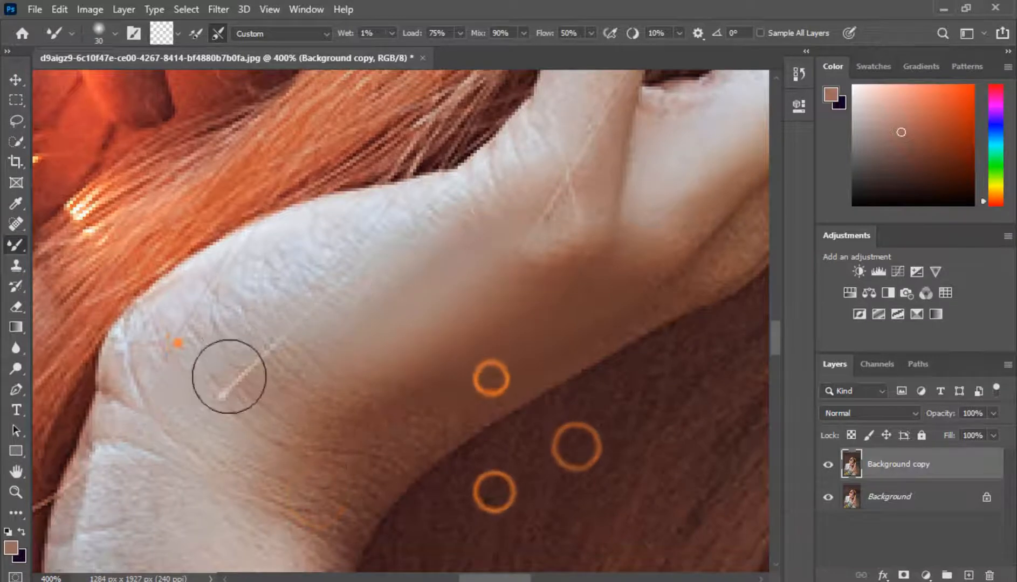
Step: Blend the creased wrist and the start of the forearm with the size 30 brush
{"action": "scroll", "coordinate": [295, 527], "scroll_direction": "down", "scroll_amount": 3}
{"action": "left_click", "coordinate": [250, 511]}
{"action": "left_click", "coordinate": [295, 387]}
{"action": "left_click", "coordinate": [268, 291]}
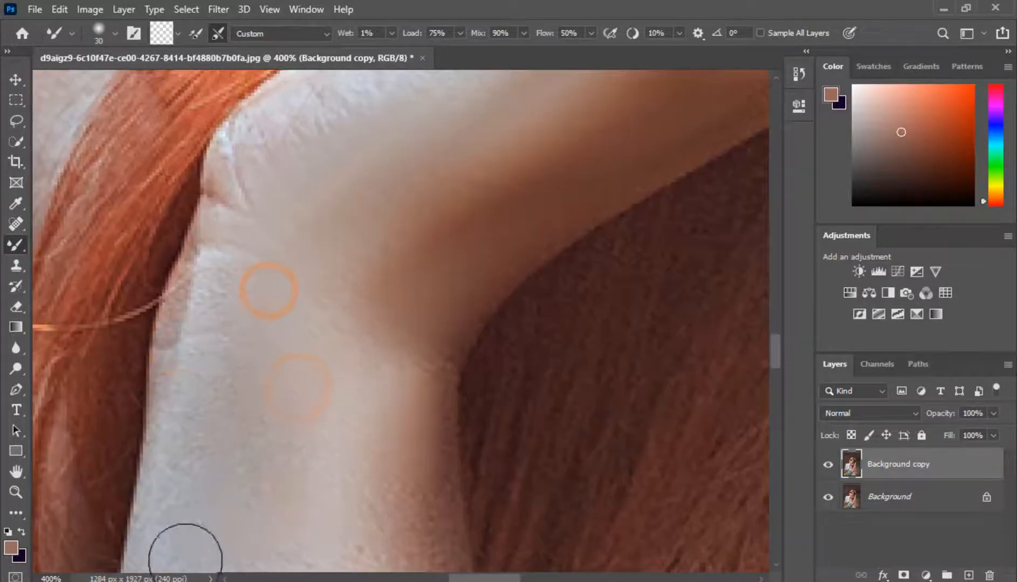
{"action": "left_click", "coordinate": [238, 355]}
Step: Smooth the lit middle of the upright forearm, increasing the brush size to 60
{"action": "scroll", "coordinate": [350, 531], "scroll_direction": "down", "scroll_amount": 2}
{"action": "scroll", "coordinate": [350, 532], "scroll_direction": "down", "scroll_amount": 3}
{"action": "left_click", "coordinate": [352, 532]}
{"action": "left_click", "coordinate": [320, 156]}
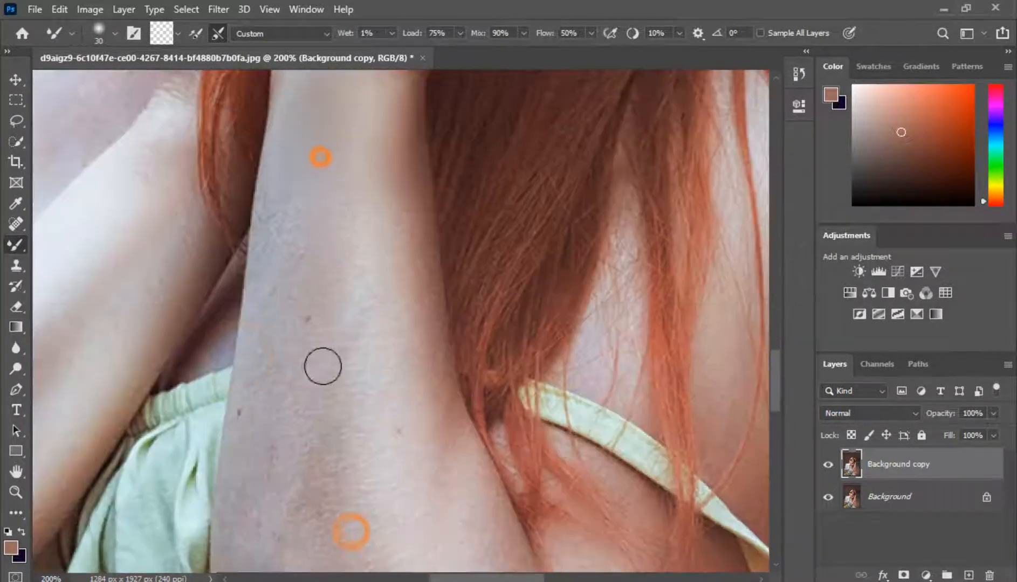
{"action": "left_click", "coordinate": [375, 325]}
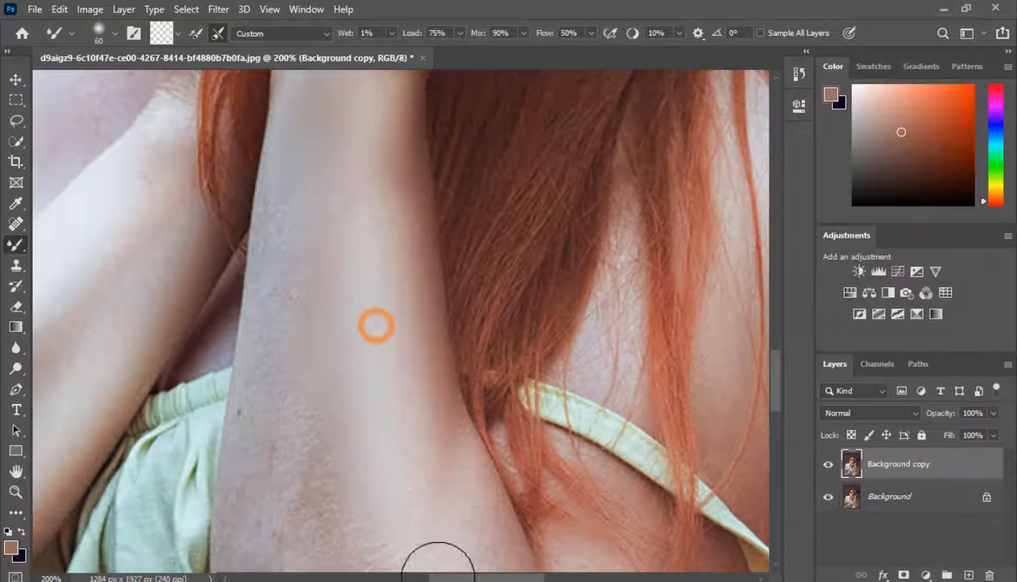
{"action": "left_click", "coordinate": [408, 526]}
Step: Smooth the wide lower part of the upright forearm toward the elbow with the size 60 brush
{"action": "scroll", "coordinate": [431, 404], "scroll_direction": "down", "scroll_amount": 2}
{"action": "left_click", "coordinate": [381, 488]}
{"action": "scroll", "coordinate": [437, 505], "scroll_direction": "down", "scroll_amount": 3}
{"action": "scroll", "coordinate": [437, 506], "scroll_direction": "left", "scroll_amount": 2}
{"action": "left_click", "coordinate": [437, 505]}
{"action": "left_click", "coordinate": [489, 415]}
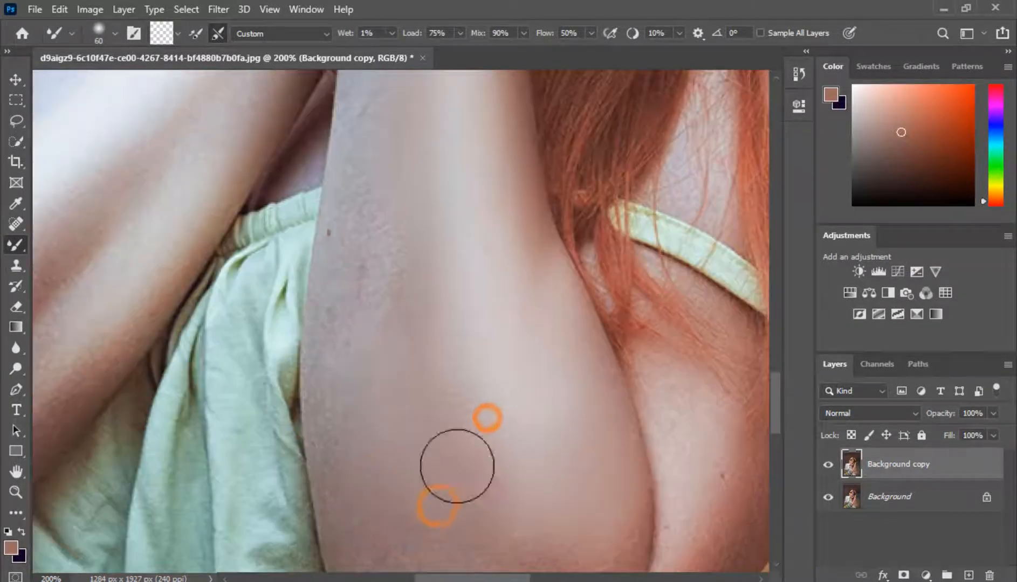
Step: Set the brush size to 40 and smooth the shaded edge of the forearm beside the green dress
{"action": "scroll", "coordinate": [431, 421], "scroll_direction": "up", "scroll_amount": 3}
{"action": "scroll", "coordinate": [431, 420], "scroll_direction": "left", "scroll_amount": 2}
{"action": "left_click", "coordinate": [416, 436]}
{"action": "left_click", "coordinate": [443, 386]}
{"action": "left_click", "coordinate": [471, 407]}
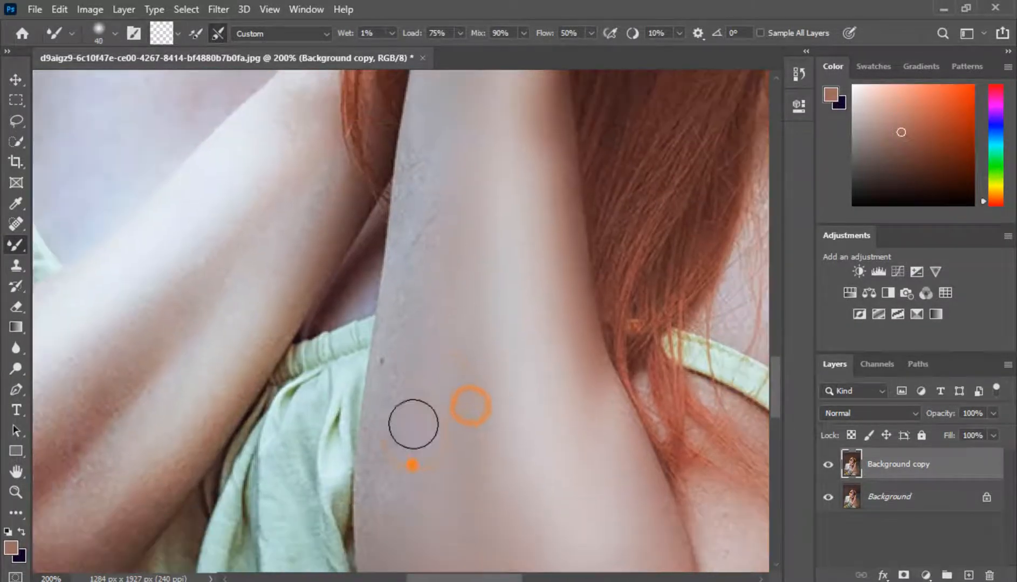
Step: Reduce the brush size to 30 and smooth the upper forearm's edges just below the wrist
{"action": "scroll", "coordinate": [383, 518], "scroll_direction": "up", "scroll_amount": 3}
{"action": "left_click", "coordinate": [479, 302]}
{"action": "left_click", "coordinate": [438, 379]}
{"action": "left_click", "coordinate": [493, 282]}
{"action": "scroll", "coordinate": [513, 368], "scroll_direction": "up", "scroll_amount": 2}
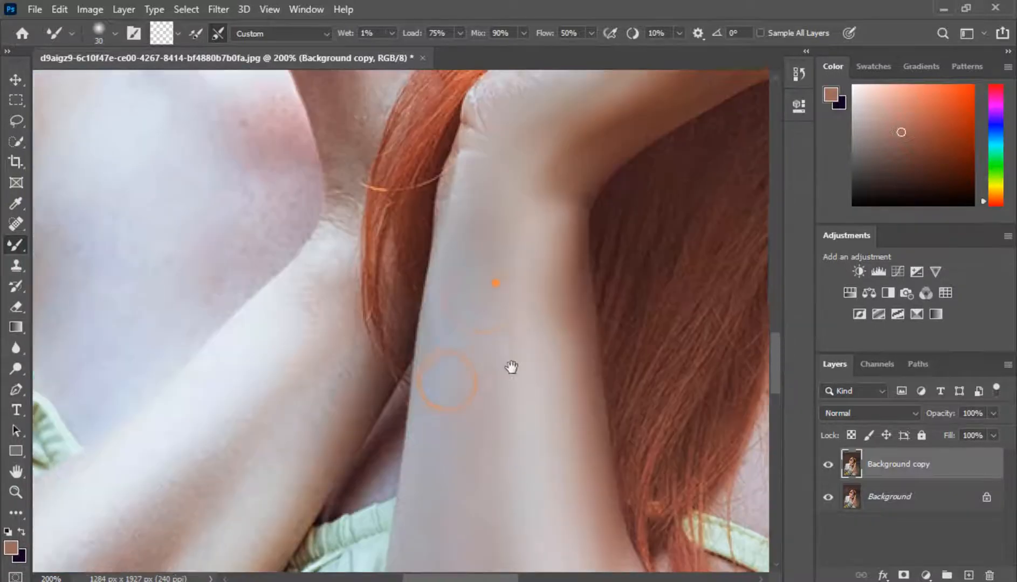
{"action": "left_click", "coordinate": [453, 312]}
{"action": "left_click", "coordinate": [582, 315]}
Step: Smooth the wrinkled skin of the upright arm's elbow with the size 30 brush
{"action": "key", "text": "h"}
{"action": "mouse_move", "coordinate": [595, 464]}
{"action": "left_mouse_down"}
{"action": "mouse_move", "coordinate": [456, 439]}
{"action": "mouse_move", "coordinate": [456, 527]}
{"action": "left_mouse_up"}
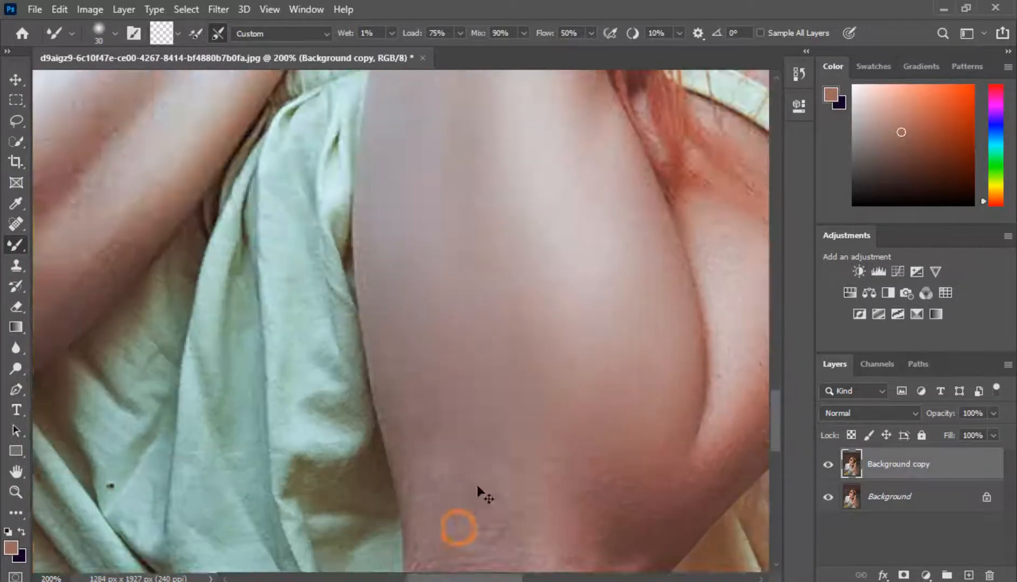
{"action": "left_click", "coordinate": [478, 487]}
{"action": "left_click", "coordinate": [437, 457]}
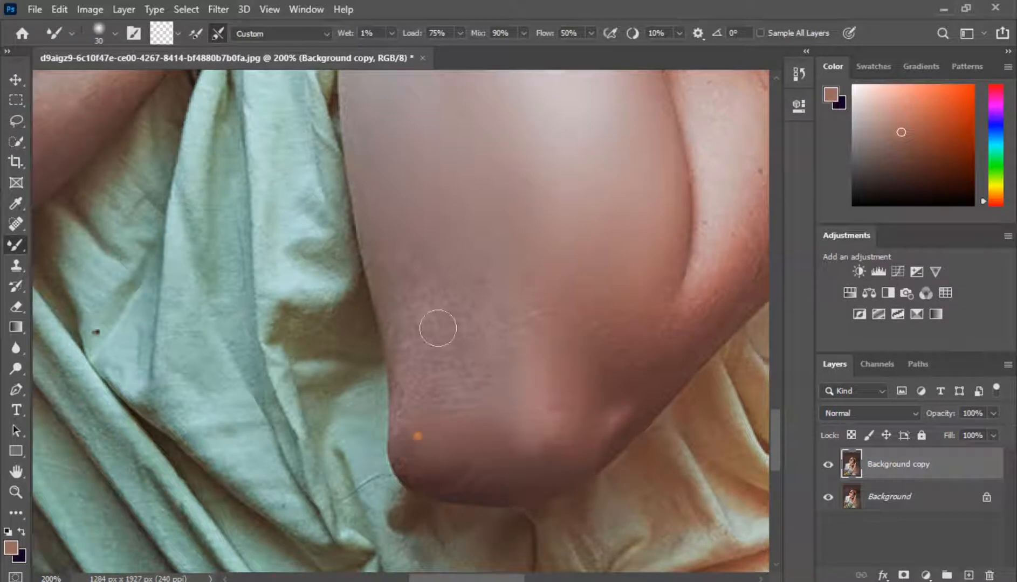
{"action": "left_click_drag", "start_coordinate": [452, 283], "coordinate": [424, 449]}
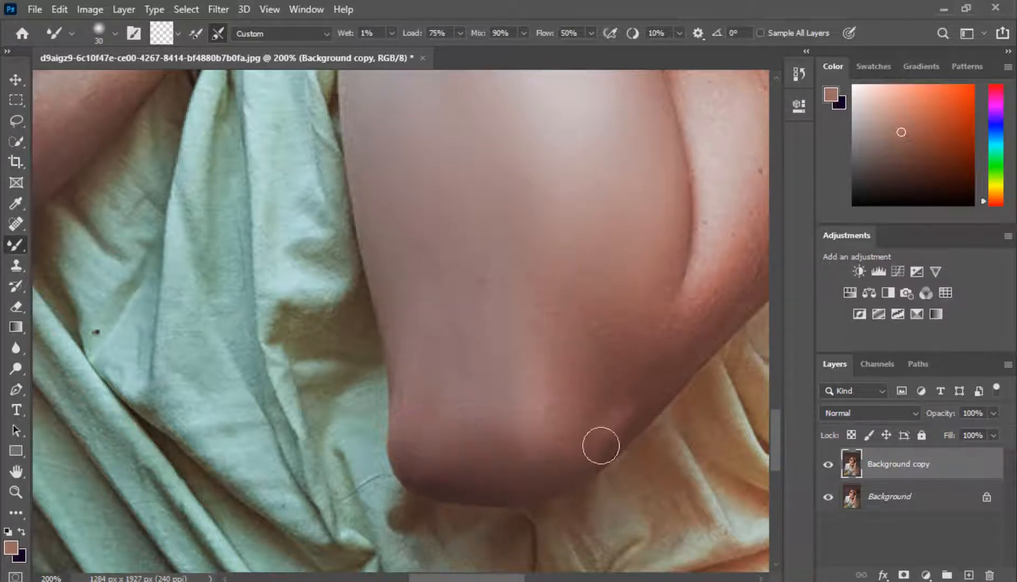
Step: Smooth the upper arm between the elbow fold and the dress strap, beside the upright forearm
{"action": "key", "text": "h"}
{"action": "left_click", "coordinate": [676, 334]}
{"action": "left_click", "coordinate": [408, 426]}
{"action": "key", "text": "h"}
{"action": "left_click", "coordinate": [554, 332]}
{"action": "left_click", "coordinate": [480, 464]}
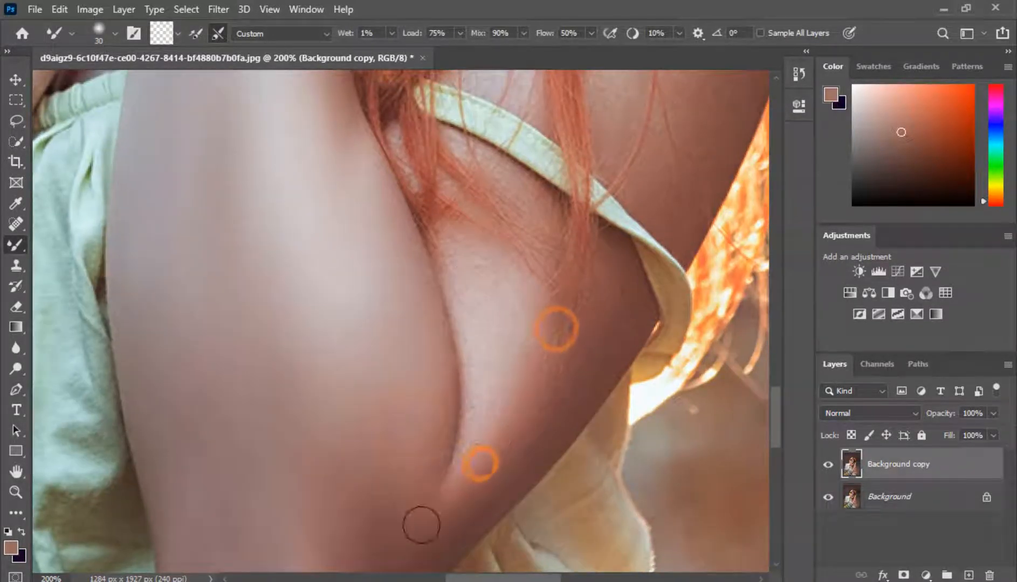
{"action": "left_click", "coordinate": [481, 465]}
Step: Smooth the upper arm skin above the dress strap, between the hanging hair strands
{"action": "key", "text": "h"}
{"action": "left_click", "coordinate": [212, 302]}
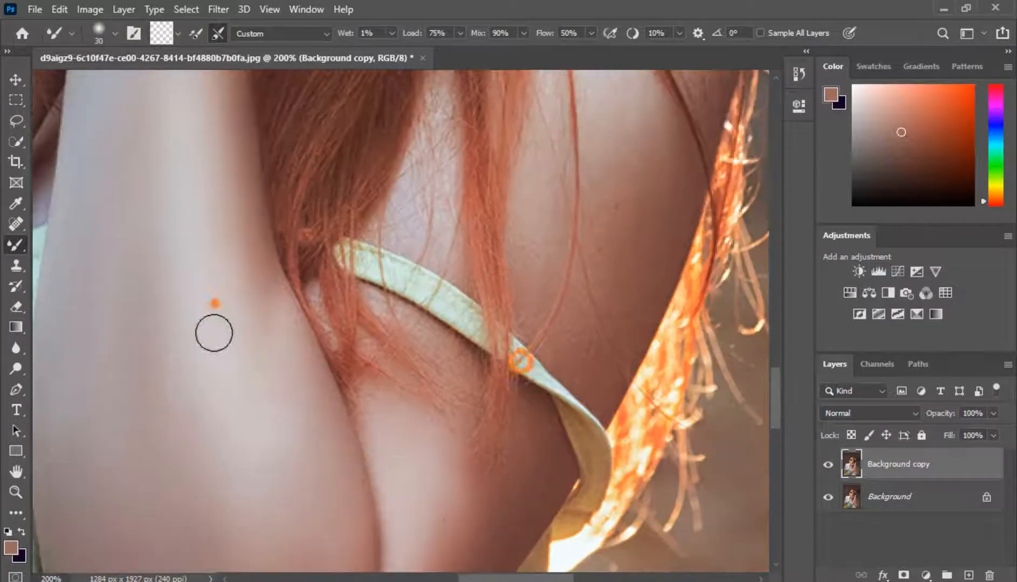
{"action": "left_click", "coordinate": [483, 534]}
{"action": "key", "text": "h"}
{"action": "left_click", "coordinate": [451, 559]}
{"action": "left_click", "coordinate": [489, 452]}
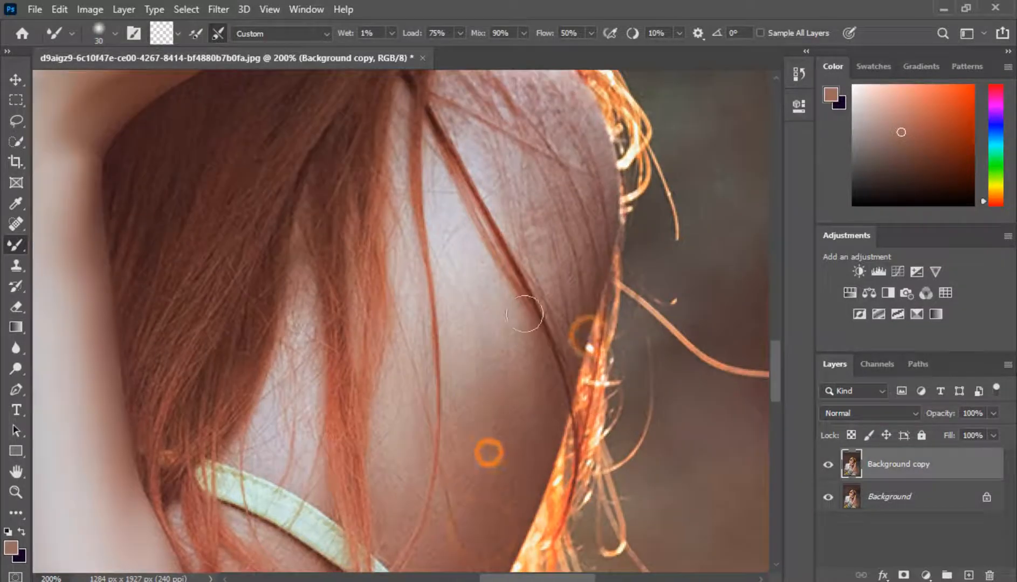
{"action": "left_click", "coordinate": [449, 544]}
Step: Smooth the other arm's elbow and the shaded underside of its forearm with the size 30 brush
{"action": "key", "text": "h"}
{"action": "mouse_move", "coordinate": [218, 454]}
{"action": "left_mouse_down"}
{"action": "mouse_move", "coordinate": [706, 391]}
{"action": "mouse_move", "coordinate": [466, 443]}
{"action": "left_mouse_up"}
{"action": "left_click", "coordinate": [463, 506]}
{"action": "left_click", "coordinate": [337, 470]}
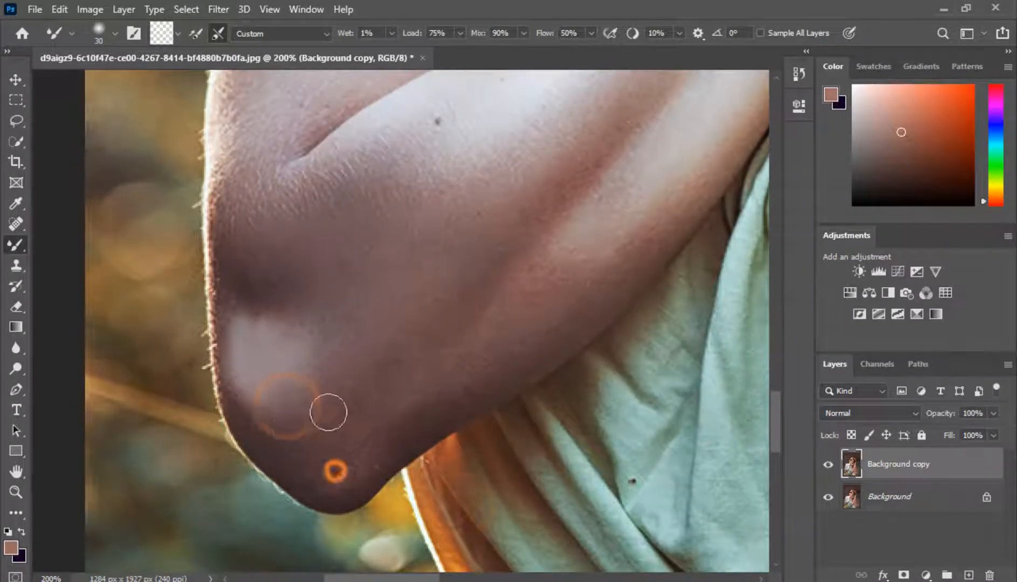
{"action": "left_click", "coordinate": [375, 195]}
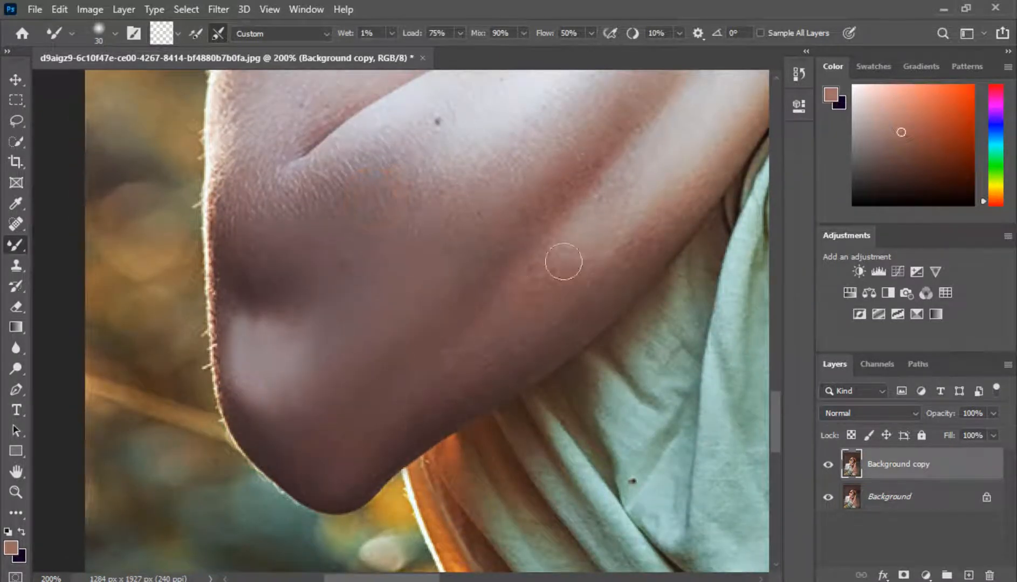
Step: Blend the textured skin around the inner elbow crease of the folded arm
{"action": "key", "text": "h"}
{"action": "left_click_drag", "start_coordinate": [302, 424], "coordinate": [306, 313]}
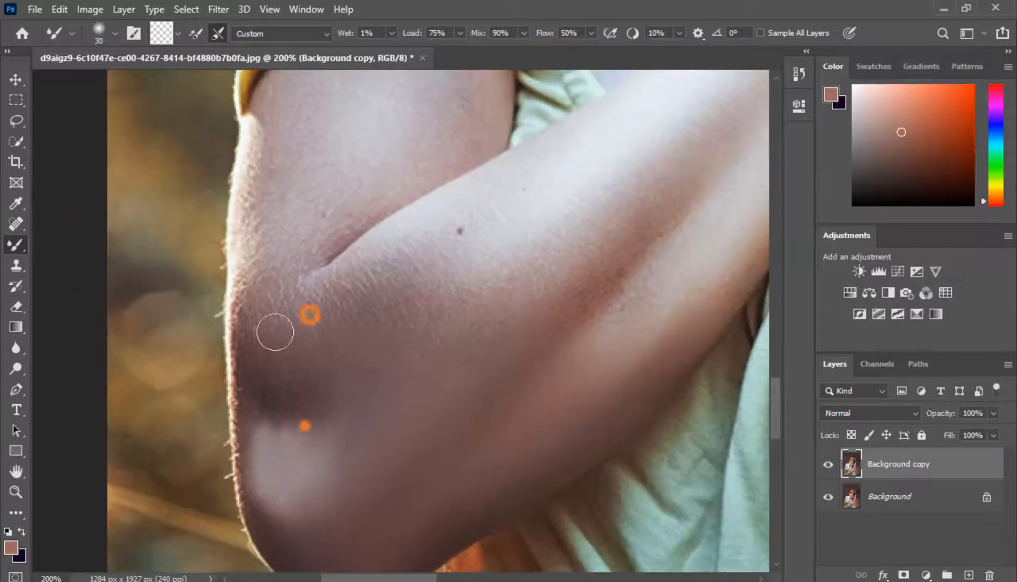
{"action": "key", "text": "h"}
{"action": "left_click_drag", "start_coordinate": [441, 281], "coordinate": [448, 392]}
{"action": "left_click", "coordinate": [384, 434]}
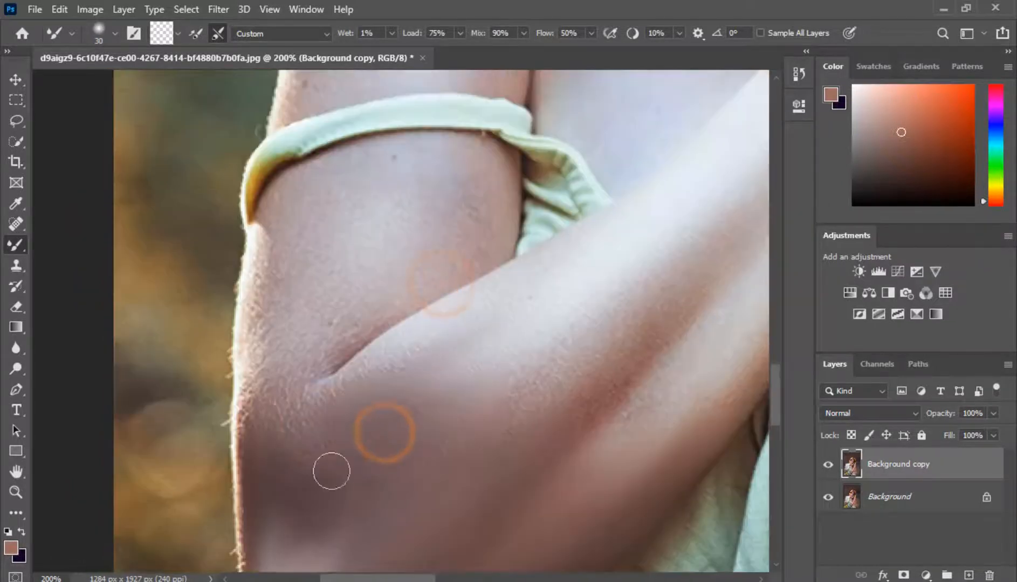
Step: Smooth the folded arm's forearm up to the wrist beside the hair
{"action": "left_click_drag", "start_coordinate": [681, 324], "coordinate": [438, 500]}
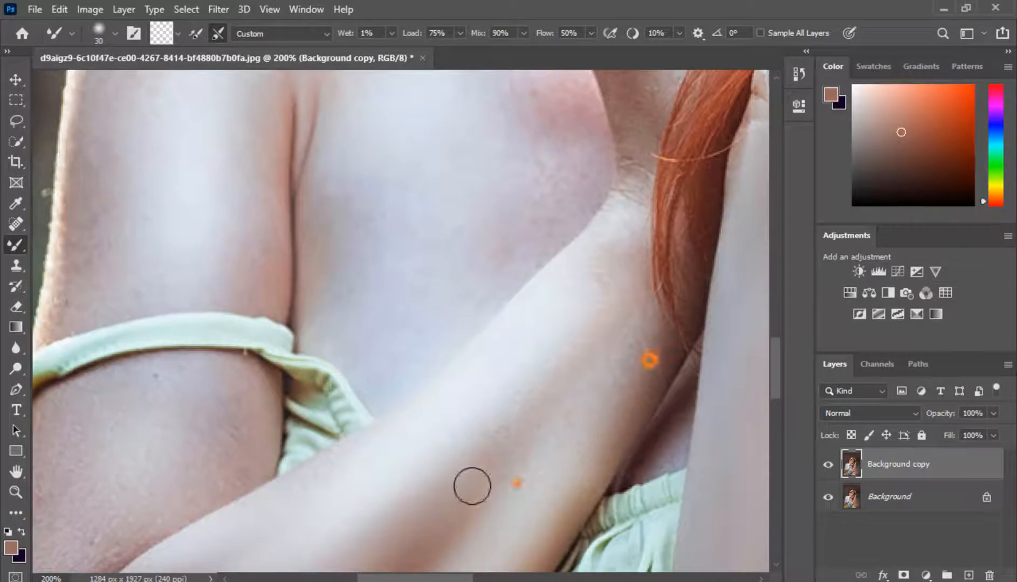
{"action": "left_click_drag", "start_coordinate": [649, 360], "coordinate": [518, 483]}
{"action": "left_click", "coordinate": [634, 300]}
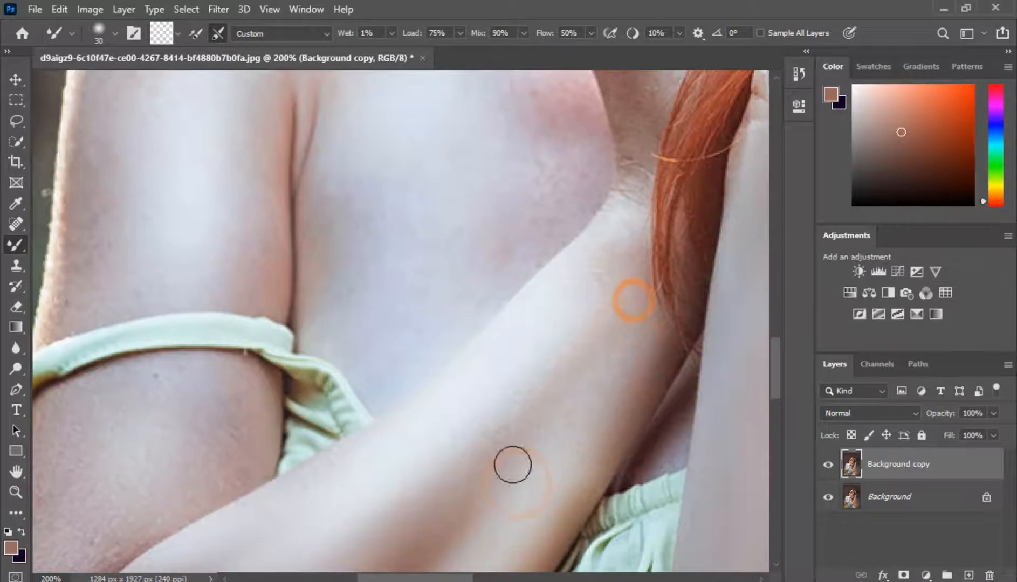
{"action": "left_click_drag", "start_coordinate": [483, 418], "coordinate": [674, 338]}
Step: Smooth the folded arm's upper arm between the dress strap and the elbow crease
{"action": "left_click_drag", "start_coordinate": [107, 486], "coordinate": [265, 455]}
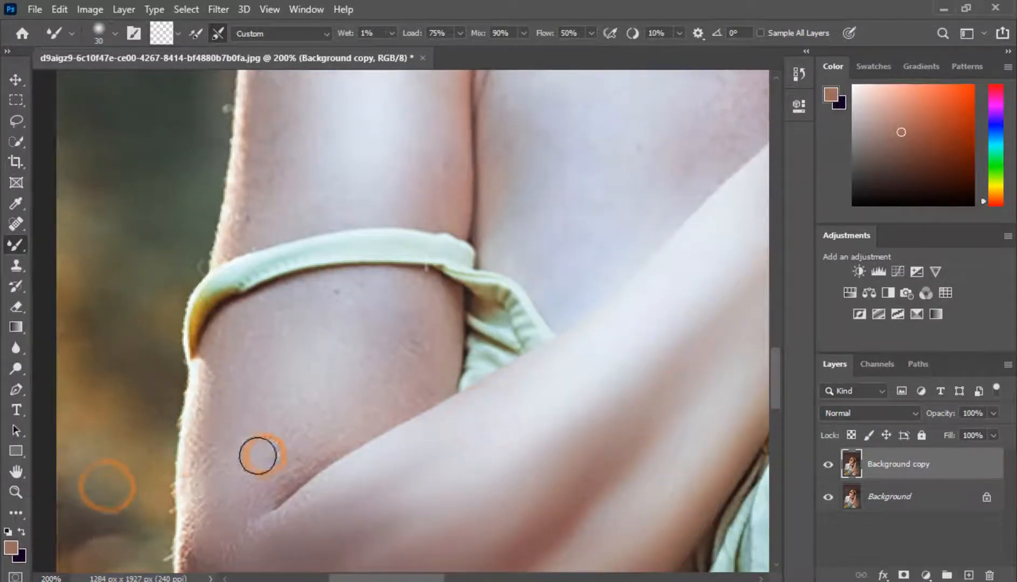
{"action": "left_click", "coordinate": [270, 484]}
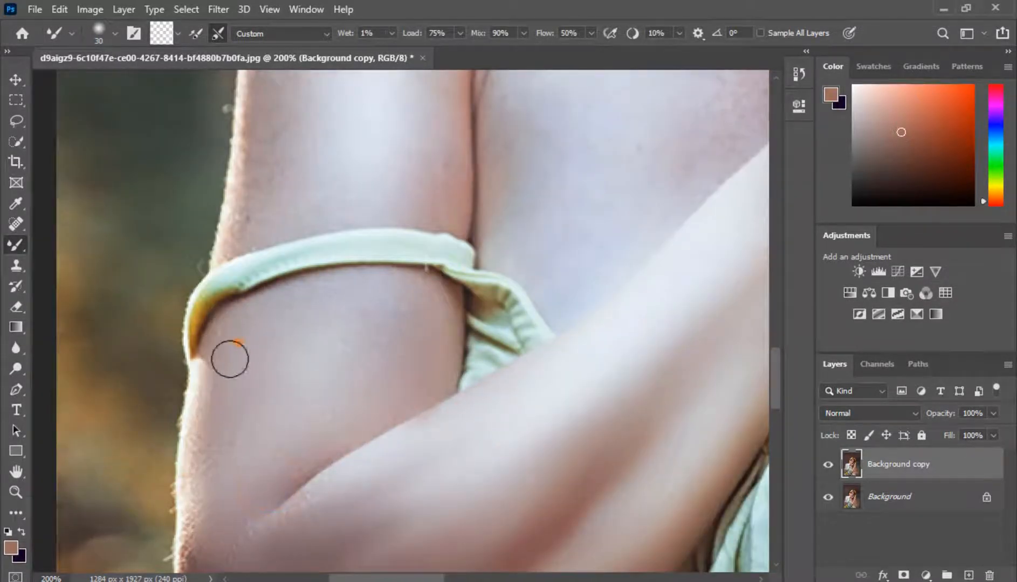
{"action": "mouse_move", "coordinate": [234, 545]}
{"action": "left_mouse_down"}
{"action": "mouse_move", "coordinate": [227, 409]}
{"action": "mouse_move", "coordinate": [390, 280]}
{"action": "mouse_move", "coordinate": [242, 421]}
{"action": "left_mouse_up"}
Step: Set the brush size to 45 and smooth the bare shoulder and the upper arm above the dress strap
{"action": "left_click", "coordinate": [501, 309]}
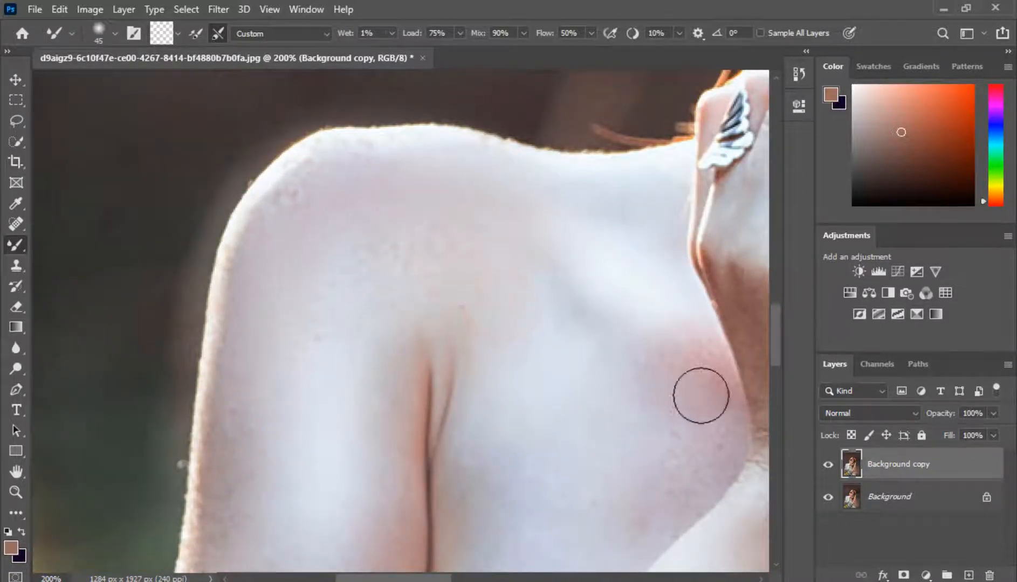
{"action": "left_click", "coordinate": [422, 186]}
{"action": "scroll", "coordinate": [383, 393], "scroll_direction": "down", "scroll_amount": 3}
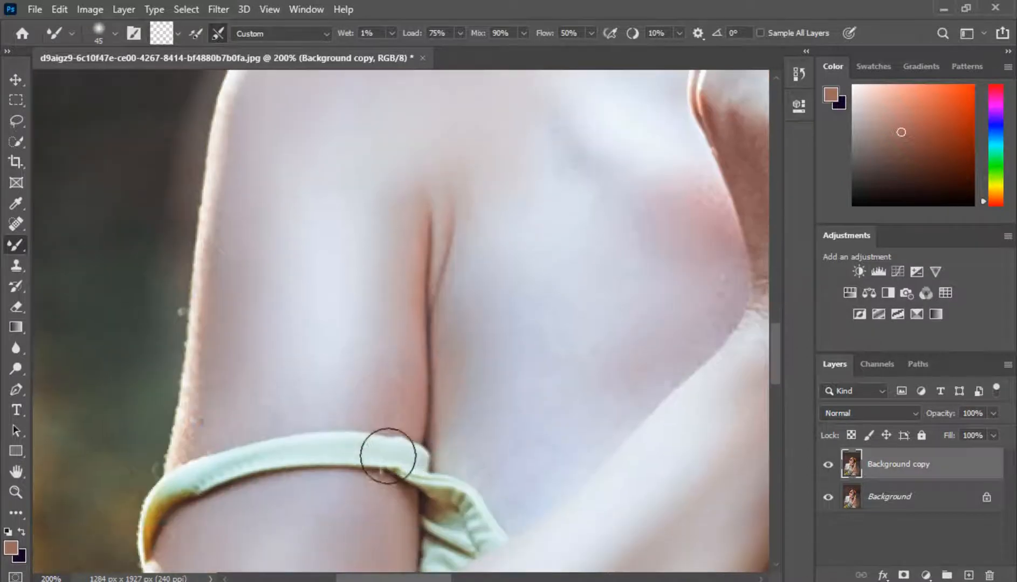
{"action": "left_click", "coordinate": [201, 426]}
{"action": "left_click", "coordinate": [291, 257]}
Step: Reduce the brush size to 30 and refine the skin along the top edge of the shoulder
{"action": "scroll", "coordinate": [255, 375], "scroll_direction": "up", "scroll_amount": 3}
{"action": "key", "text": "["}
{"action": "key", "text": "["}
{"action": "left_click", "coordinate": [337, 293]}
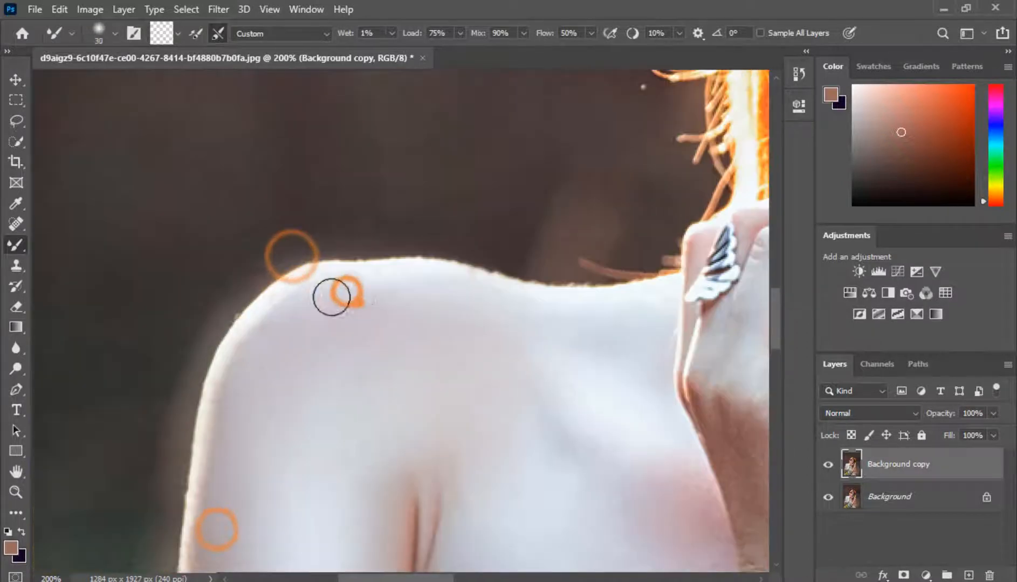
Step: Smooth the chest, the collarbone area and the shaded wrist beside them with the size 30 brush
{"action": "scroll", "coordinate": [599, 551], "scroll_direction": "down", "scroll_amount": 3}
{"action": "left_click", "coordinate": [520, 554]}
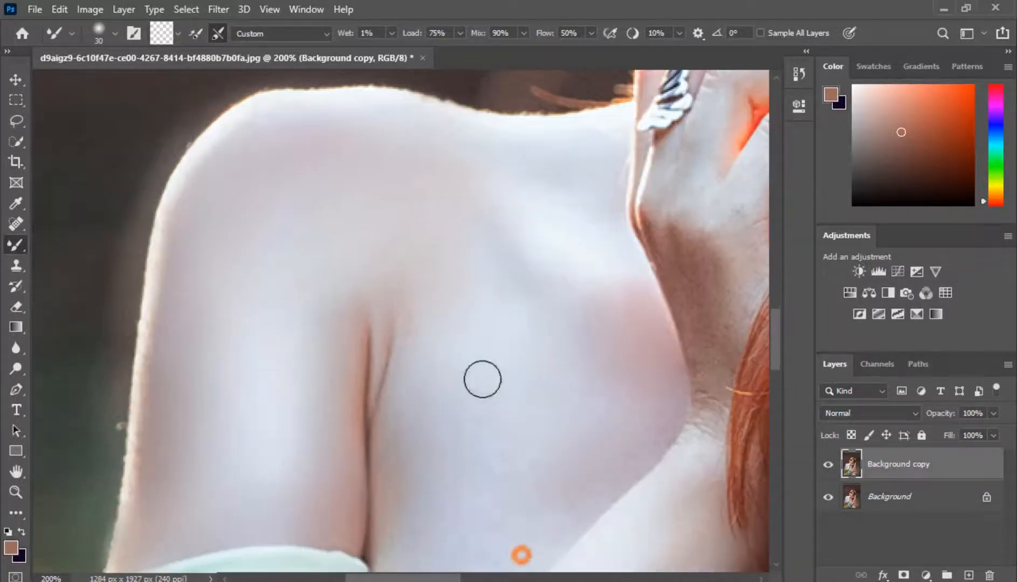
{"action": "left_click", "coordinate": [683, 264]}
{"action": "left_click", "coordinate": [646, 397]}
{"action": "left_click", "coordinate": [551, 178]}
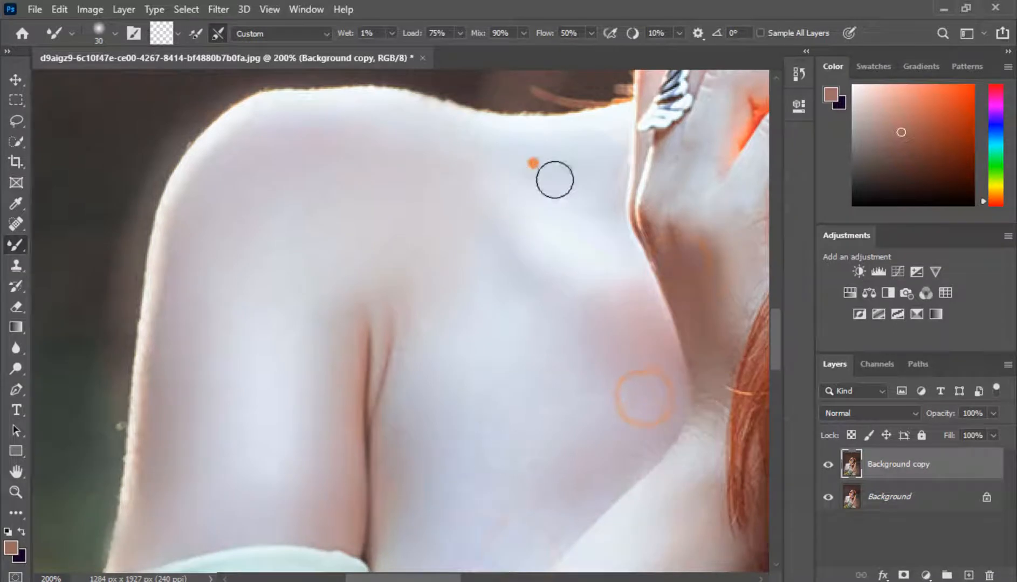
{"action": "left_click", "coordinate": [557, 237]}
{"action": "key", "text": "ctrl+minus"}
{"action": "key", "text": "ctrl+minus"}
{"action": "key", "text": "ctrl+plus"}
{"action": "key", "text": "ctrl+plus"}
{"action": "left_click_drag", "start_coordinate": [706, 232], "coordinate": [307, 472]}
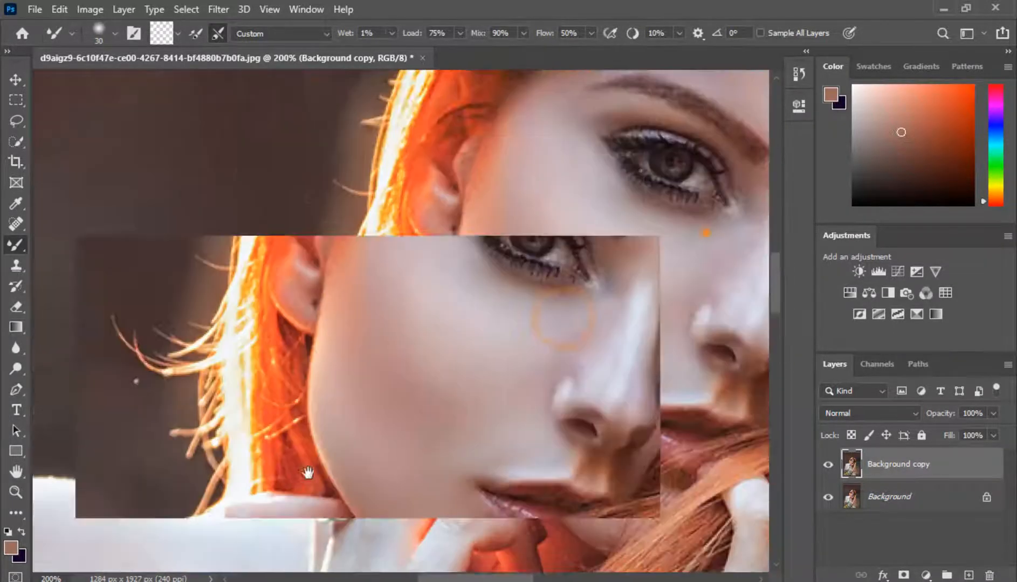
Step: Smooth the forehead skin above and between the eyebrows with the size 30 Mixer Brush
{"action": "left_click", "coordinate": [480, 359]}
{"action": "left_click", "coordinate": [509, 313]}
{"action": "left_click", "coordinate": [475, 337]}
{"action": "left_click", "coordinate": [491, 354]}
{"action": "left_click", "coordinate": [494, 325]}
{"action": "left_click", "coordinate": [473, 386]}
{"action": "left_click", "coordinate": [462, 346]}
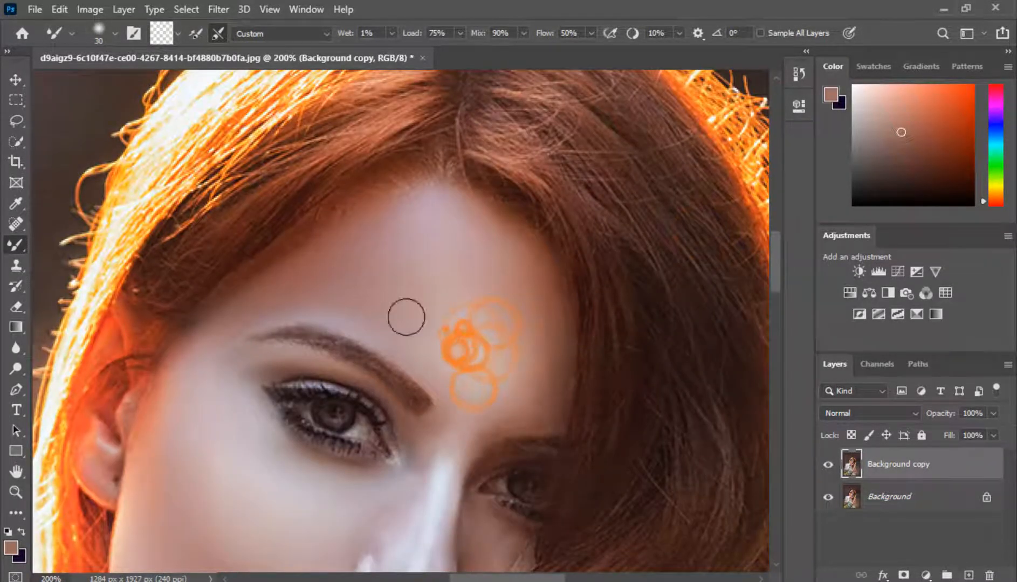
{"action": "left_click", "coordinate": [447, 313]}
{"action": "left_click", "coordinate": [455, 338]}
{"action": "left_click", "coordinate": [464, 357]}
{"action": "left_click", "coordinate": [468, 387]}
Step: Reduce the brush size to 9 and smooth the skin at the eyebrow's inner end and on the upper eyelid
{"action": "key", "text": "["}
{"action": "key", "text": "["}
{"action": "key", "text": "["}
{"action": "key", "text": "["}
{"action": "key", "text": "["}
{"action": "left_click", "coordinate": [439, 395]}
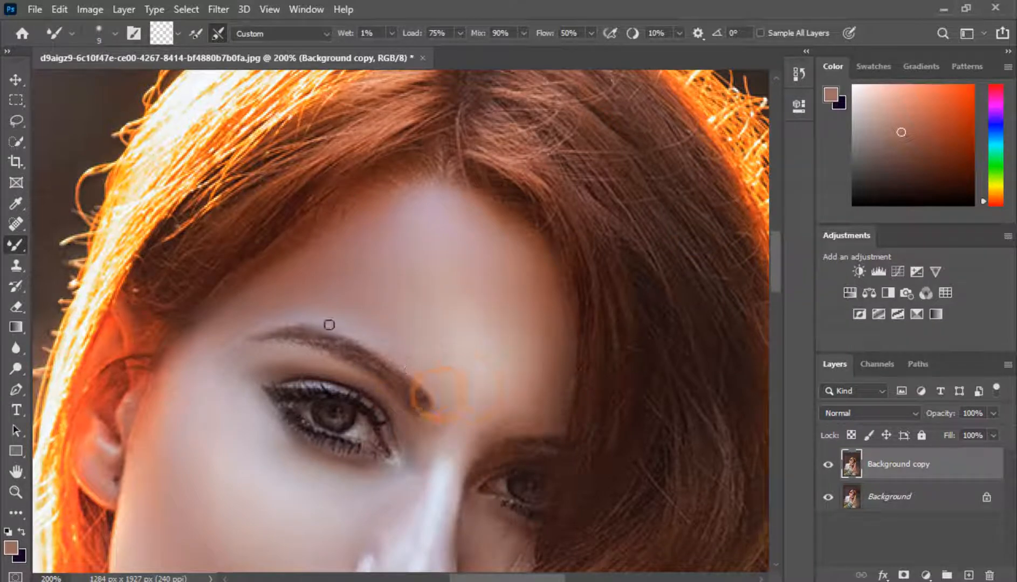
{"action": "left_click", "coordinate": [345, 374]}
Step: Smooth the tip and lower bridge of the nose with the size 9 brush
{"action": "key", "text": "ctrl+minus"}
{"action": "key", "text": "ctrl+plus"}
{"action": "key", "text": "ctrl+plus"}
{"action": "left_click", "coordinate": [438, 492]}
{"action": "left_click", "coordinate": [438, 426]}
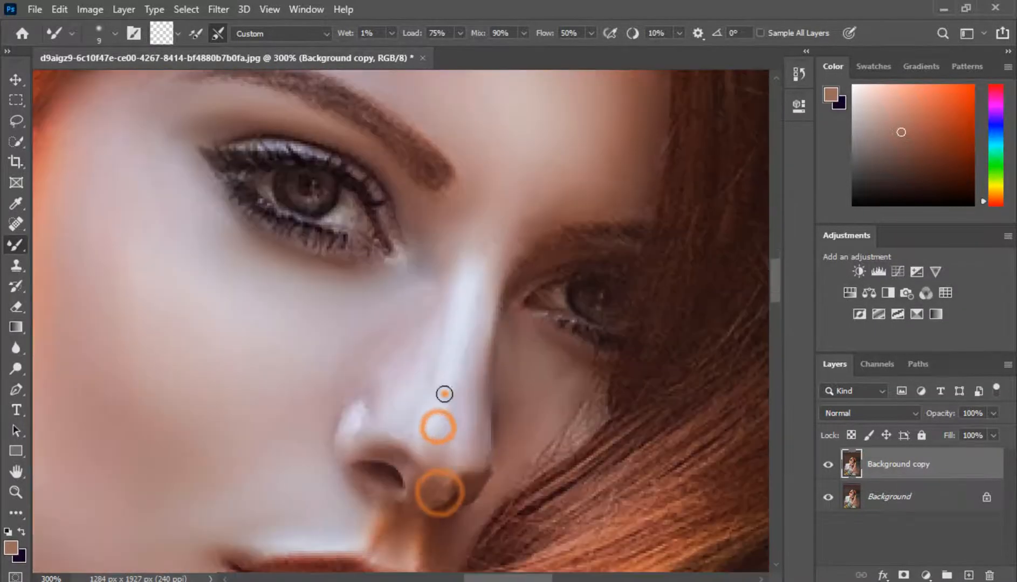
{"action": "left_click", "coordinate": [444, 393]}
{"action": "left_click", "coordinate": [434, 455]}
{"action": "left_click", "coordinate": [431, 419]}
{"action": "left_click", "coordinate": [437, 395]}
{"action": "left_click", "coordinate": [428, 430]}
{"action": "left_click", "coordinate": [452, 377]}
{"action": "left_click", "coordinate": [454, 384]}
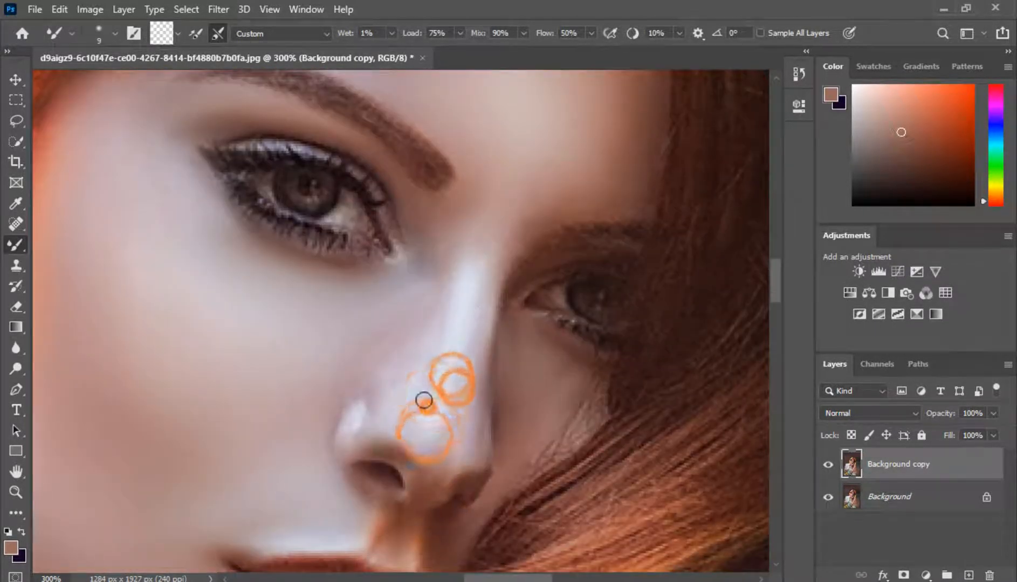
{"action": "left_click", "coordinate": [424, 402]}
{"action": "left_click", "coordinate": [461, 367]}
{"action": "left_click", "coordinate": [443, 395]}
{"action": "left_click", "coordinate": [446, 382]}
{"action": "left_click", "coordinate": [436, 441]}
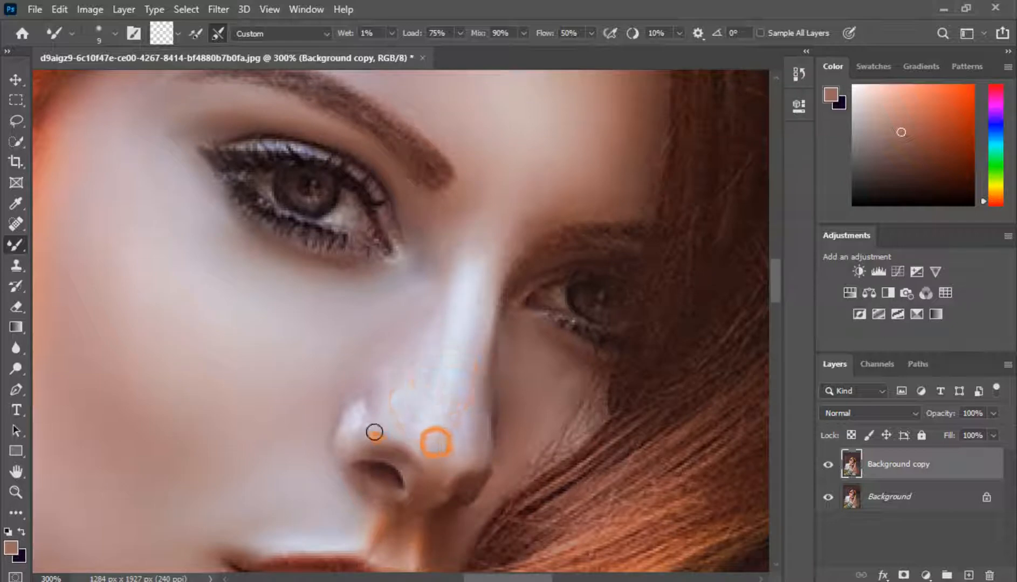
Step: Smooth the wing of the nose above the nostril and the side of the nose
{"action": "left_click", "coordinate": [380, 438]}
{"action": "left_click", "coordinate": [356, 433]}
{"action": "left_click", "coordinate": [375, 379]}
Step: Smooth the upper bridge of the nose and blend it into the skin between the eyebrows
{"action": "left_click", "coordinate": [459, 285]}
{"action": "left_click", "coordinate": [478, 248]}
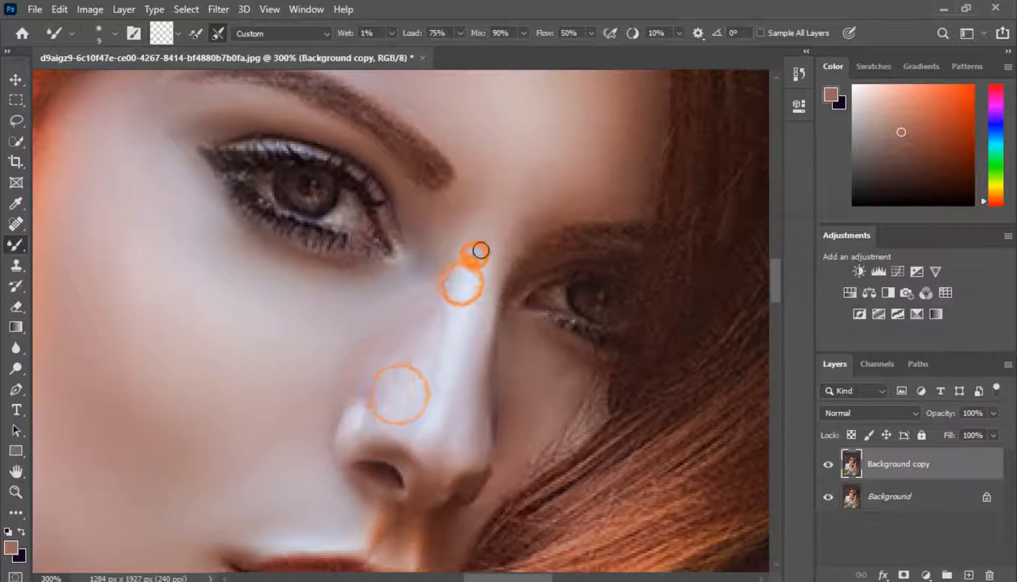
{"action": "left_click", "coordinate": [504, 227]}
{"action": "left_click", "coordinate": [480, 261]}
{"action": "left_click", "coordinate": [512, 164]}
{"action": "left_click", "coordinate": [539, 198]}
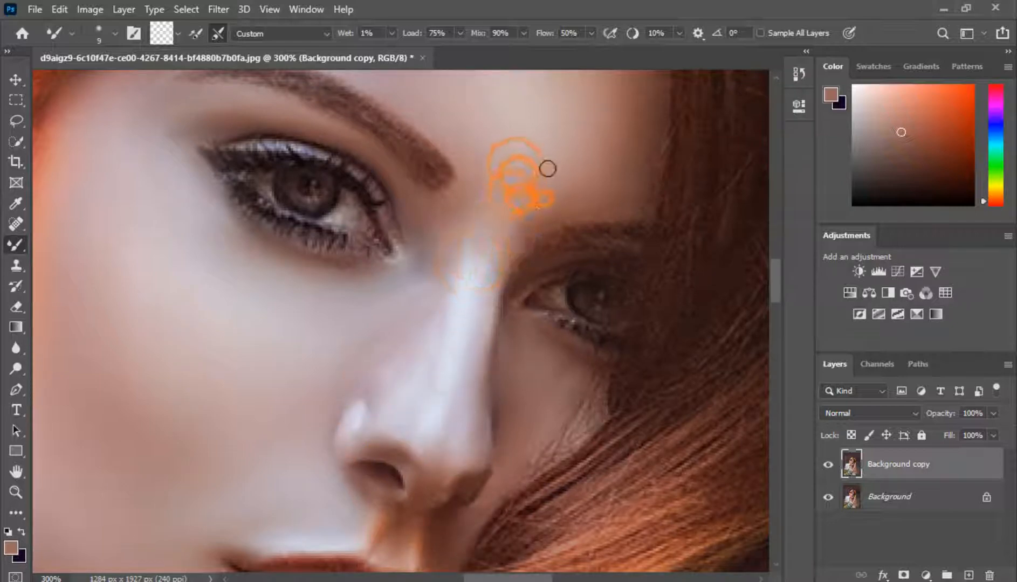
Step: Merge the retouched Background copy layer with the Background layer
{"action": "key", "text": "ctrl+minus"}
{"action": "key", "text": "ctrl+minus"}
{"action": "key", "text": "ctrl+minus"}
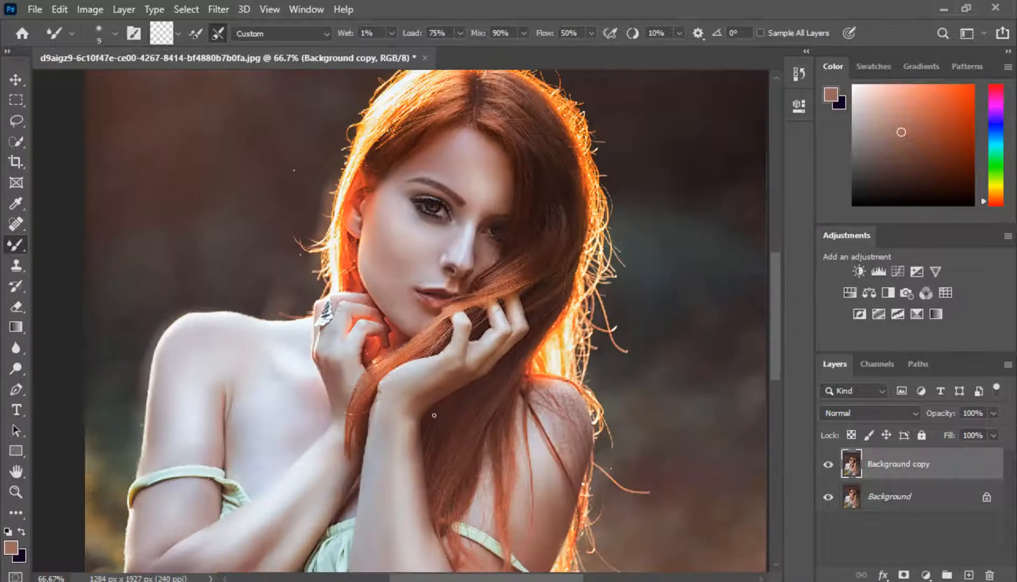
{"action": "scroll", "coordinate": [434, 416], "scroll_direction": "up", "scroll_amount": 2}
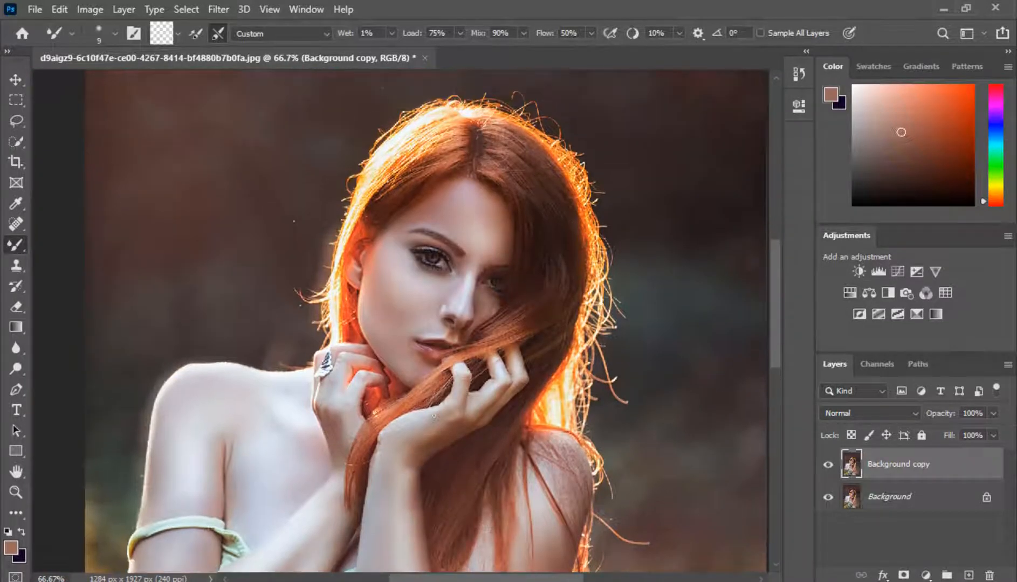
{"action": "scroll", "coordinate": [435, 415], "scroll_direction": "down", "scroll_amount": 3}
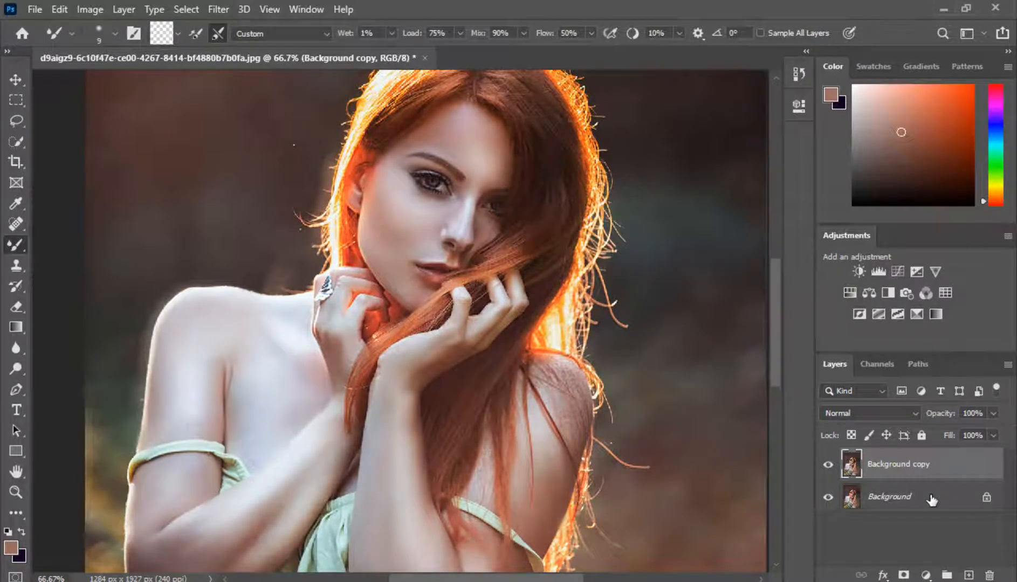
{"action": "left_click", "coordinate": [930, 498]}
{"action": "right_click", "coordinate": [920, 497]}
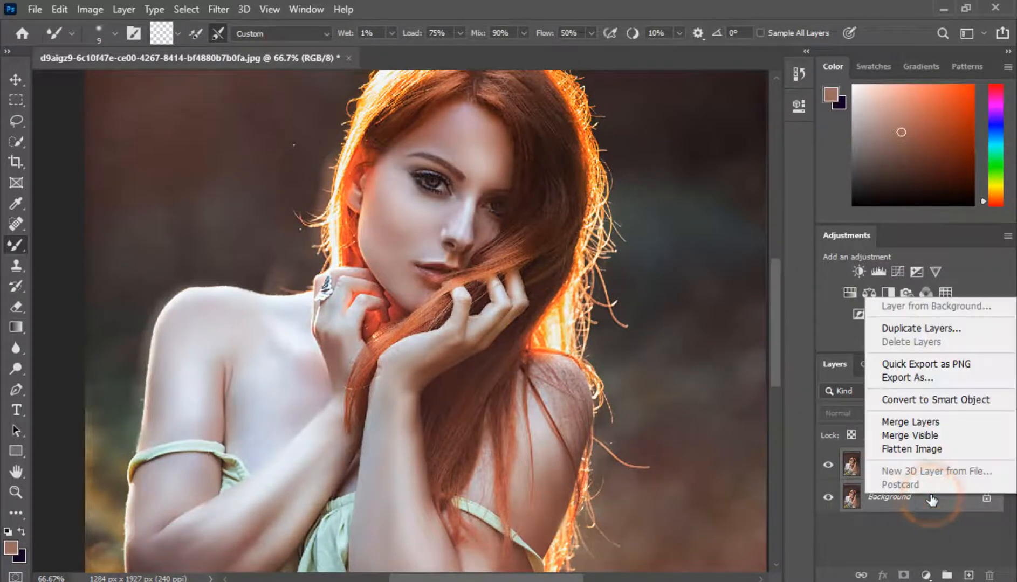
{"action": "left_click", "coordinate": [918, 497]}
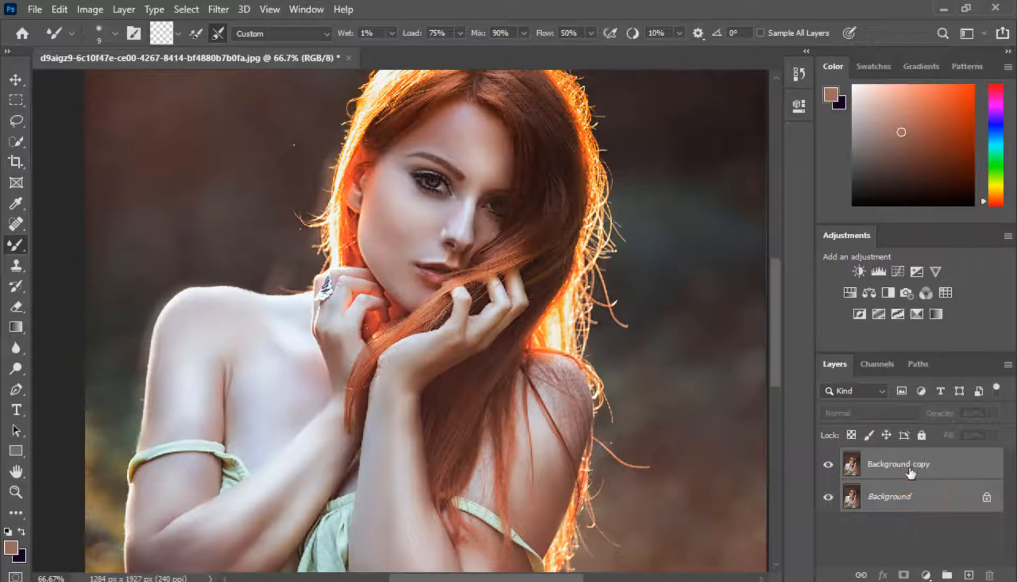
{"action": "right_click", "coordinate": [910, 472]}
{"action": "left_click", "coordinate": [734, 467]}
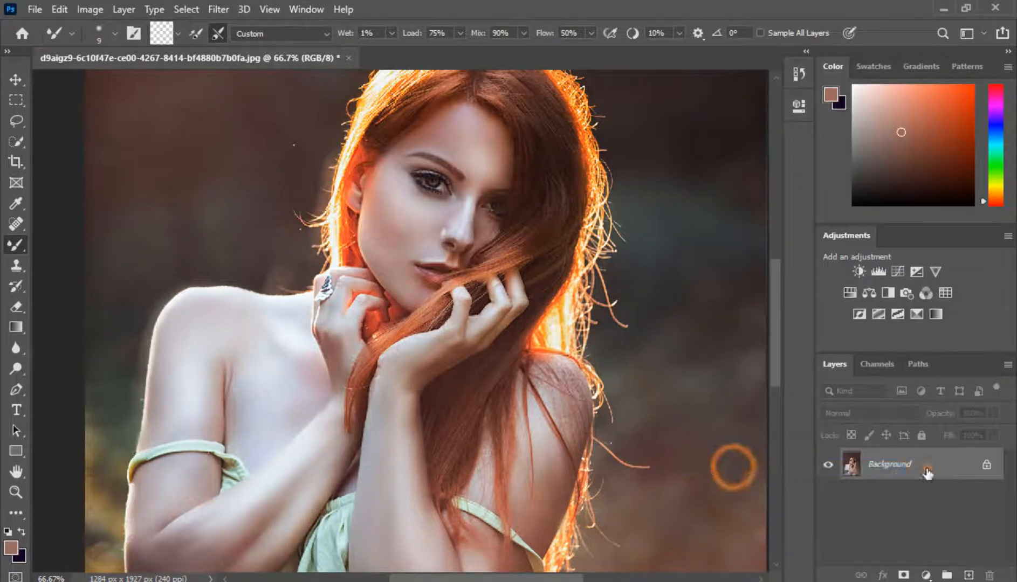
Step: Duplicate the merged Background layer twice, hide the upper copy and select the lower copy
{"action": "left_click_drag", "start_coordinate": [927, 473], "coordinate": [970, 574]}
{"action": "left_click", "coordinate": [923, 495]}
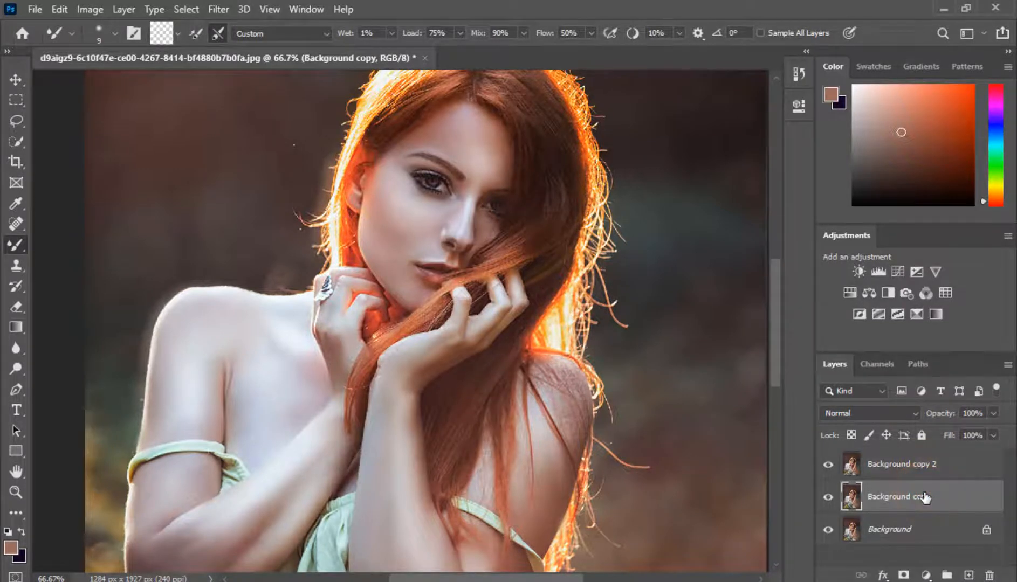
{"action": "key", "text": "ctrl+plus"}
{"action": "key", "text": "ctrl+plus"}
{"action": "left_click", "coordinate": [828, 464]}
Step: Apply a Gaussian Blur with a 2.0 pixel radius to the Background copy layer
{"action": "left_click", "coordinate": [218, 9]}
{"action": "mouse_move", "coordinate": [273, 218]}
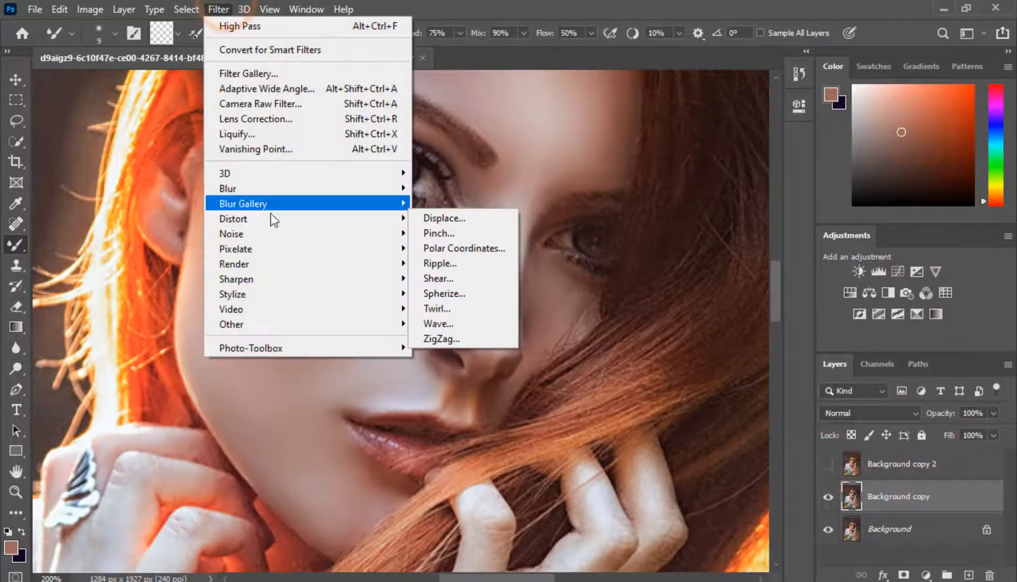
{"action": "mouse_move", "coordinate": [236, 189]}
{"action": "left_click", "coordinate": [448, 248]}
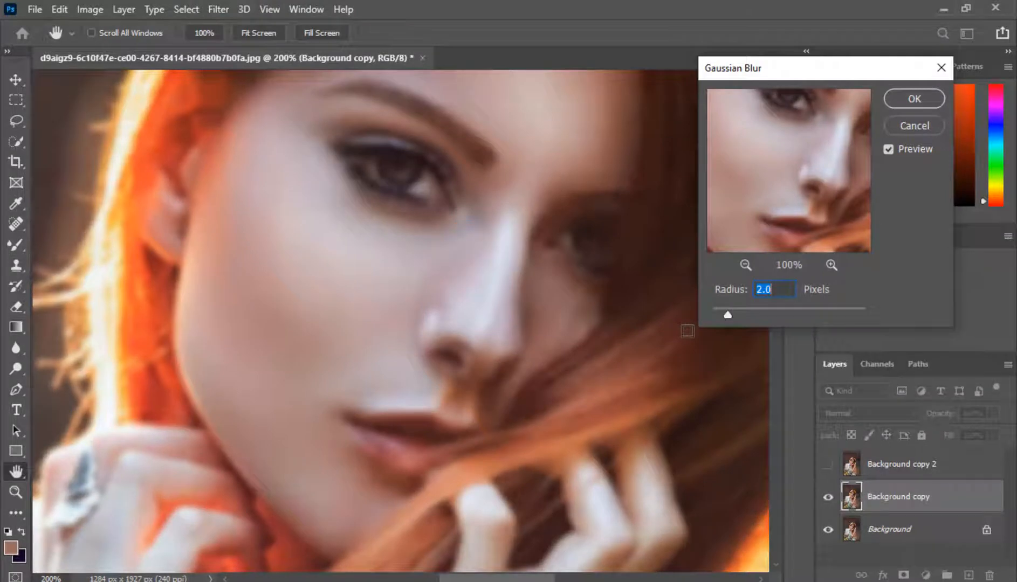
{"action": "left_click", "coordinate": [902, 96]}
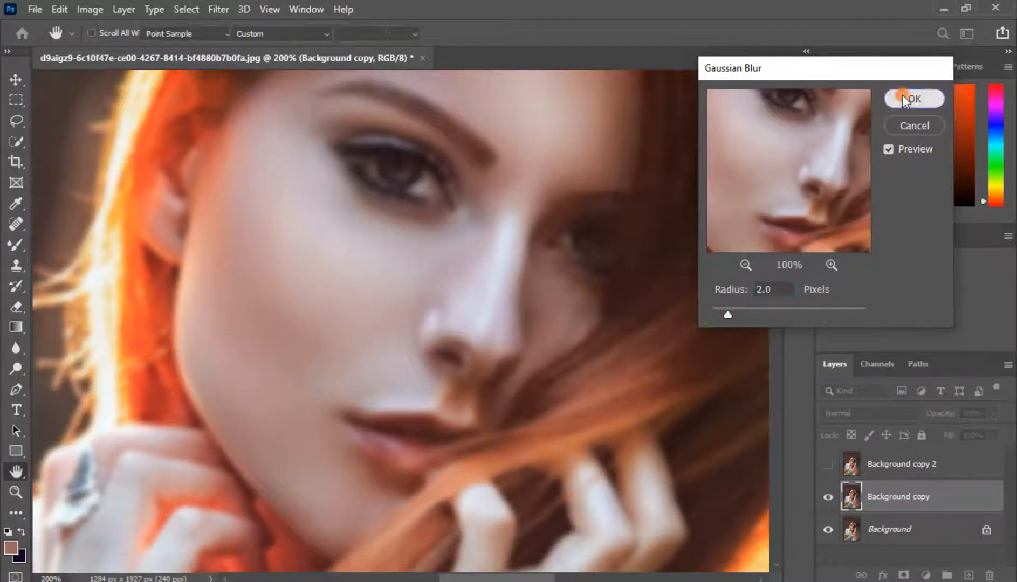
Step: Select the Background copy 2 layer and make it visible again
{"action": "key", "text": "b"}
{"action": "left_click", "coordinate": [915, 468]}
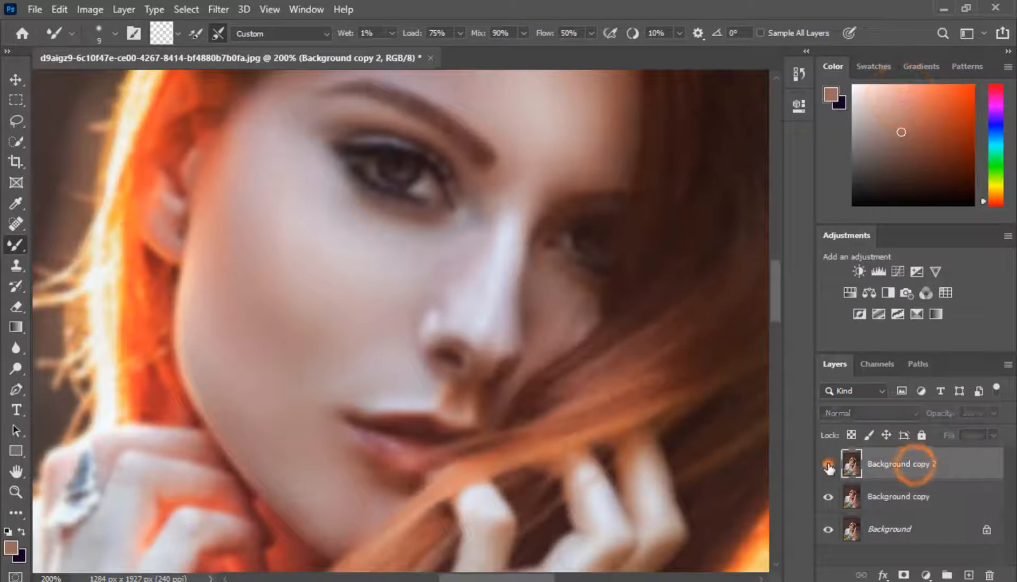
{"action": "left_click", "coordinate": [828, 465]}
Step: Run Apply Image on Background copy 2 with Background copy as source layer, RGB channel, Subtract blending, scale 2, offset 128 and Invert off
{"action": "left_click", "coordinate": [97, 10]}
{"action": "left_click", "coordinate": [119, 51]}
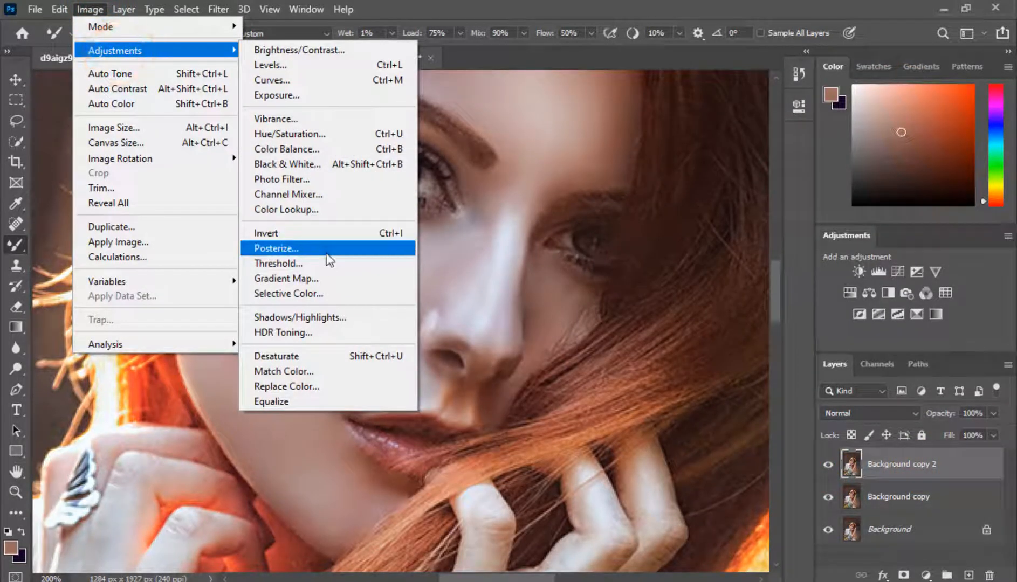
{"action": "left_click", "coordinate": [118, 242]}
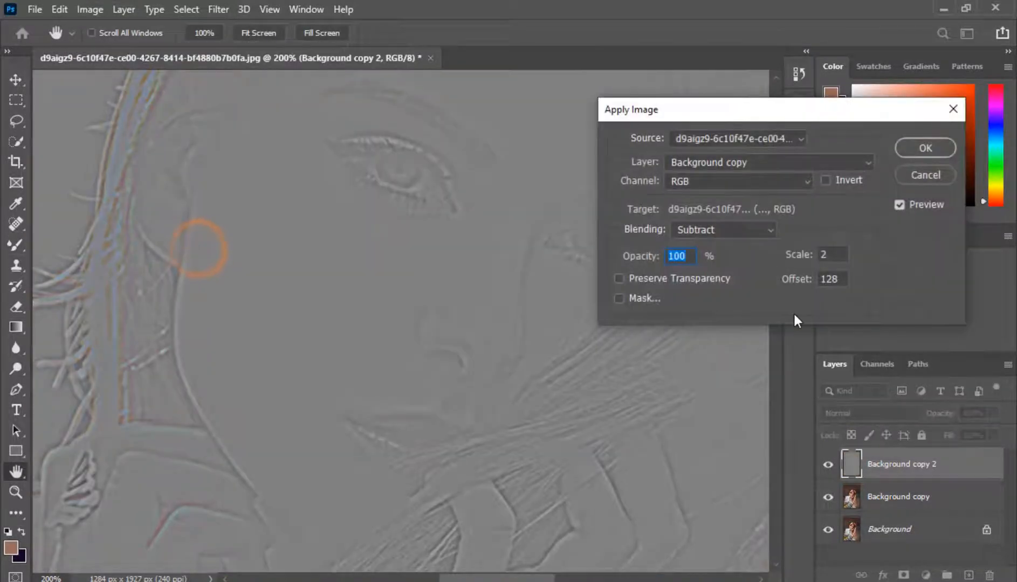
{"action": "left_click", "coordinate": [739, 163]}
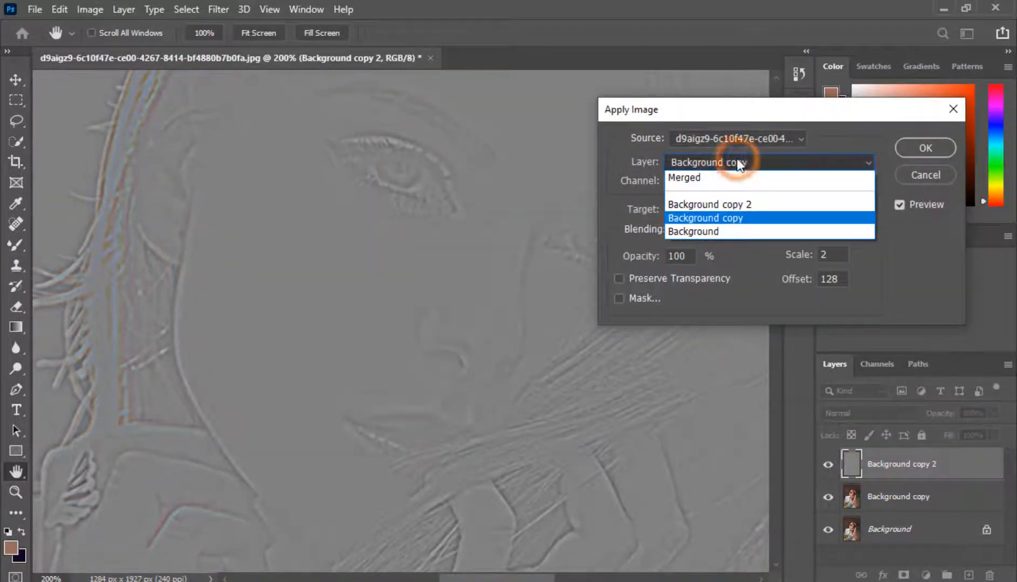
{"action": "left_click", "coordinate": [737, 218]}
{"action": "left_click", "coordinate": [737, 228]}
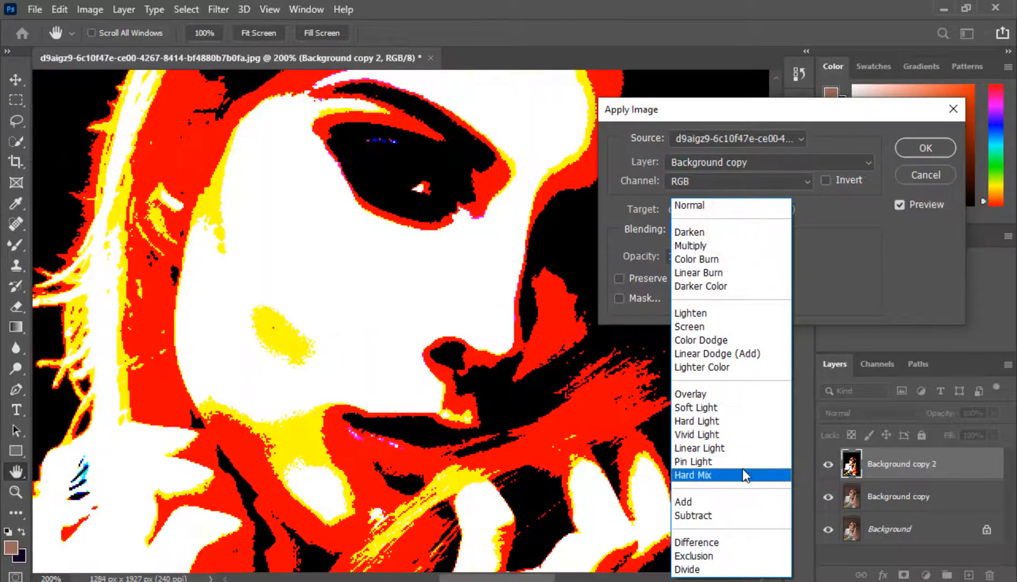
{"action": "key", "text": "Down"}
{"action": "key", "text": "Down"}
{"action": "key", "text": "Down"}
{"action": "key", "text": "Down"}
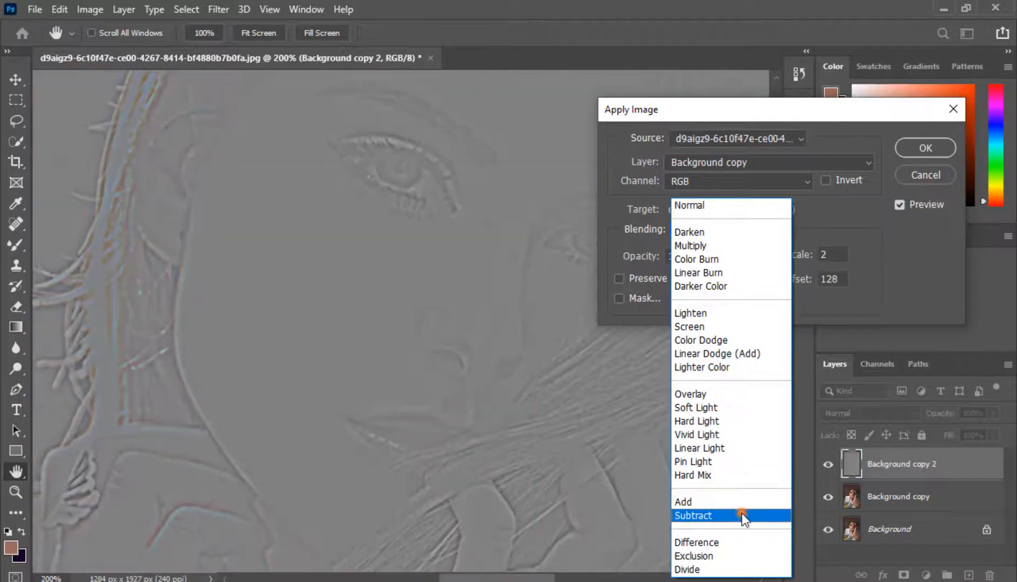
{"action": "left_click", "coordinate": [742, 514]}
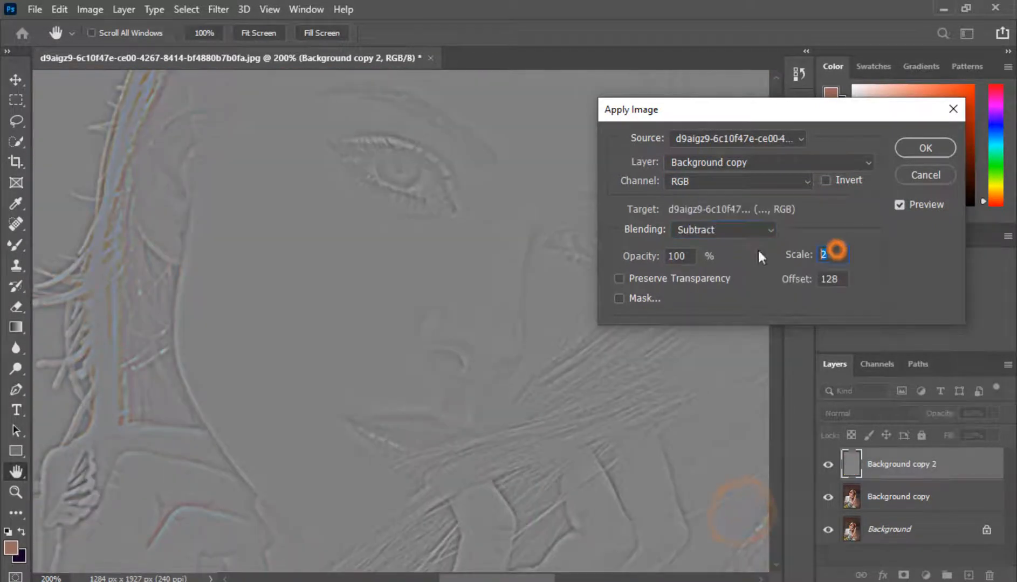
{"action": "left_click", "coordinate": [843, 180]}
{"action": "left_click", "coordinate": [843, 180]}
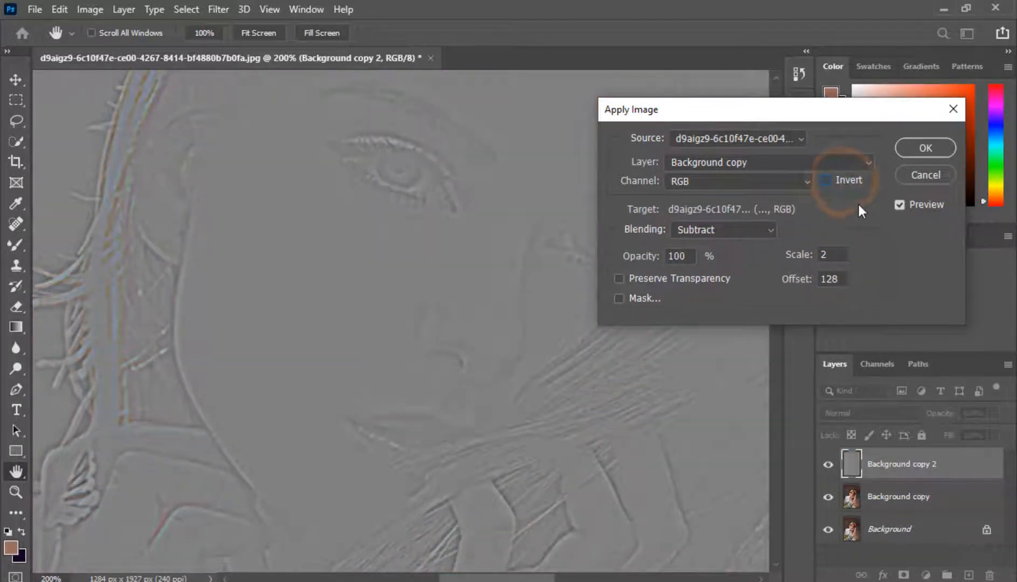
{"action": "left_click", "coordinate": [923, 146]}
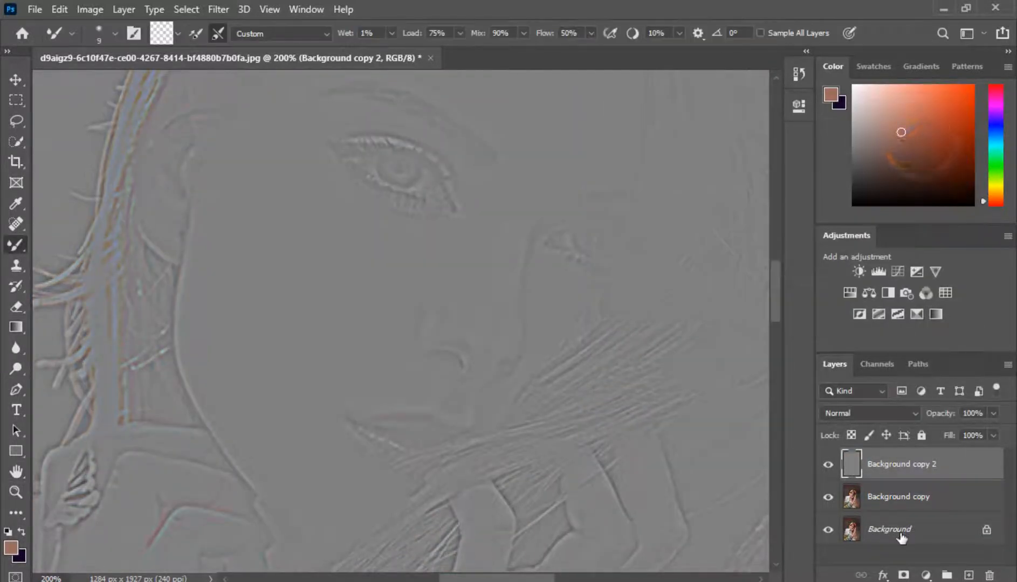
Step: Set the blend mode of the Background copy 2 layer to Vivid Light
{"action": "left_click", "coordinate": [877, 410]}
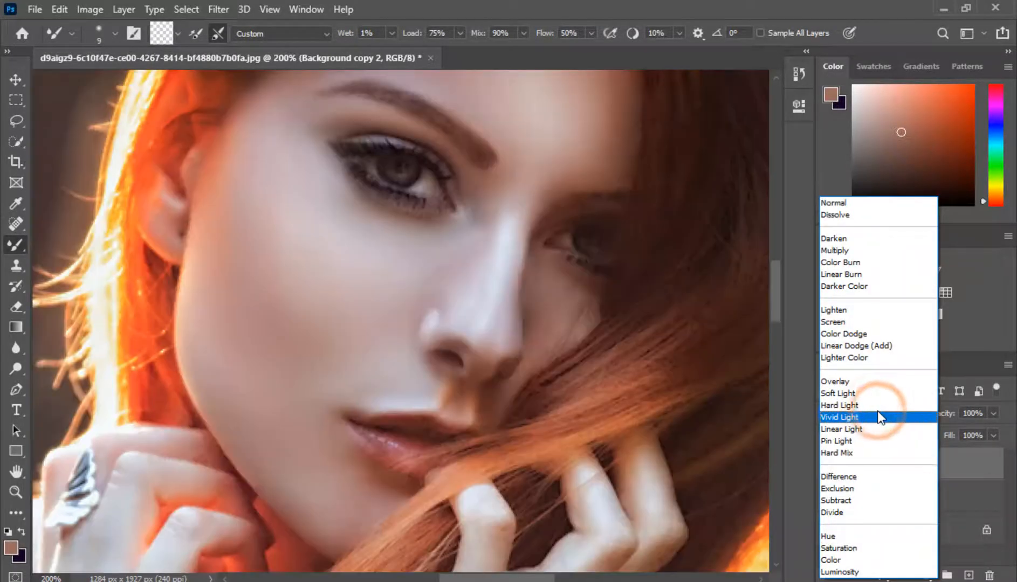
{"action": "left_click", "coordinate": [874, 421]}
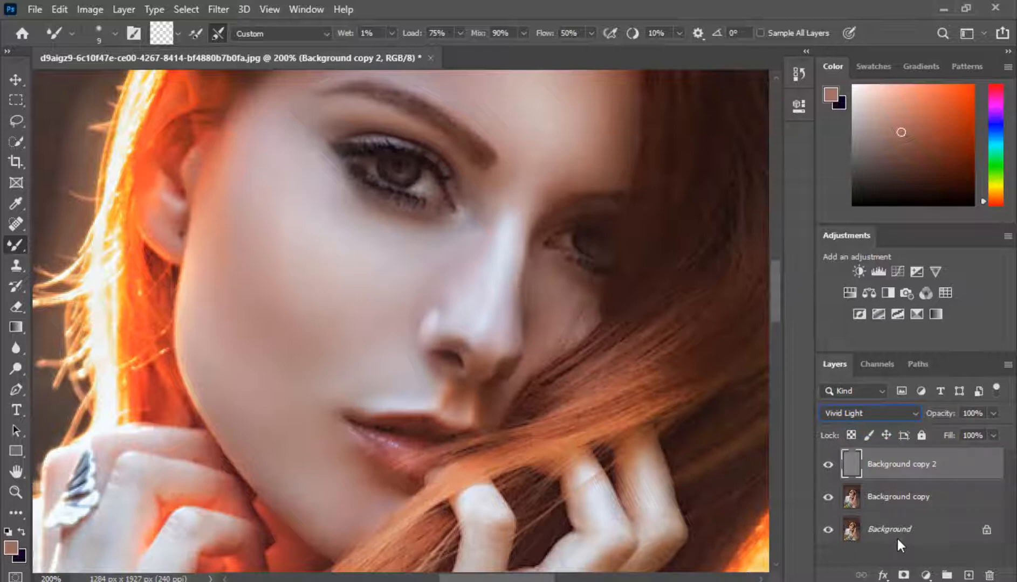
{"action": "left_click", "coordinate": [894, 412]}
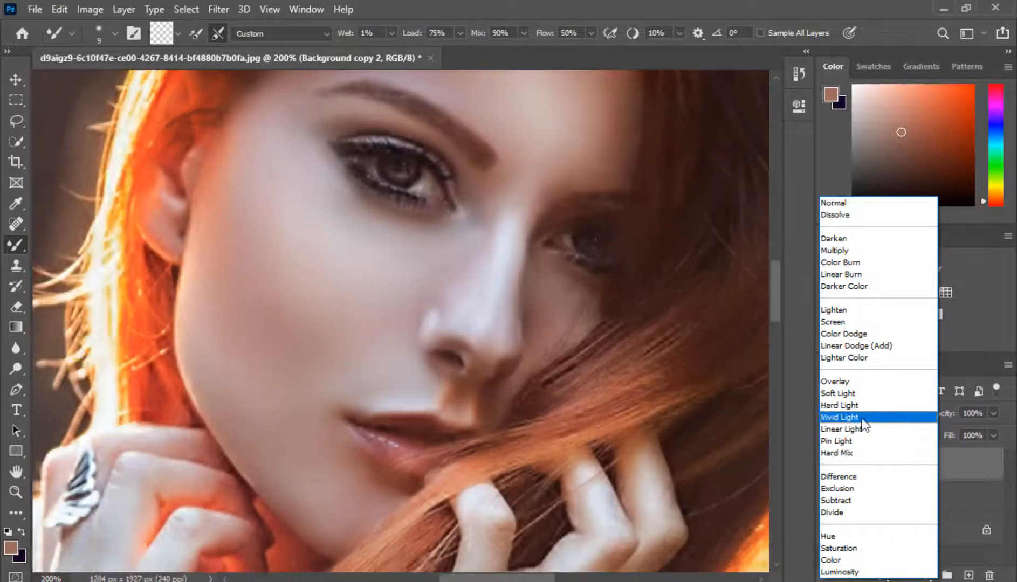
{"action": "left_click", "coordinate": [859, 418]}
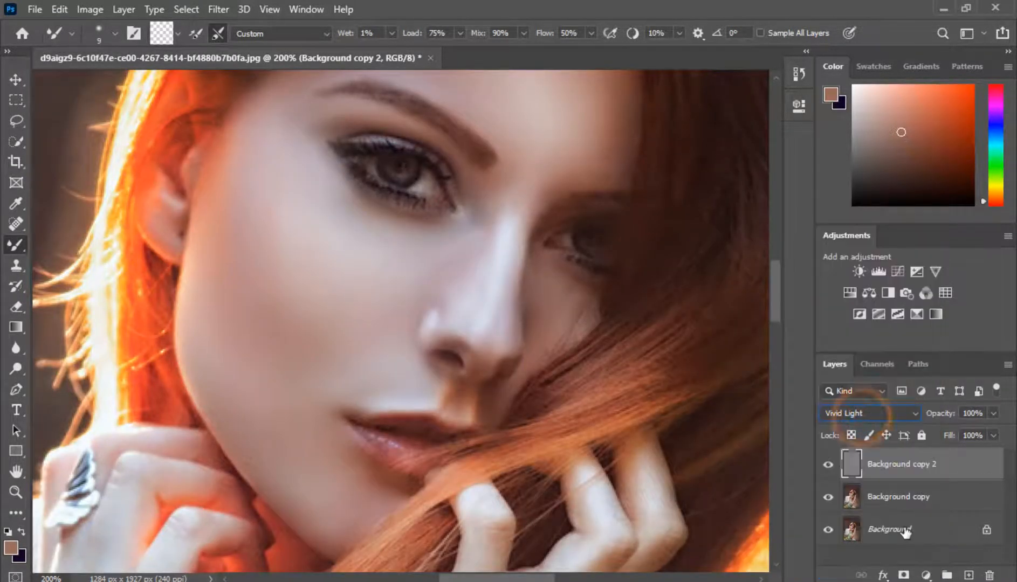
Step: Group the Background copy and Background copy 2 layers, keeping the default group settings
{"action": "left_click", "coordinate": [930, 497], "text": "shift"}
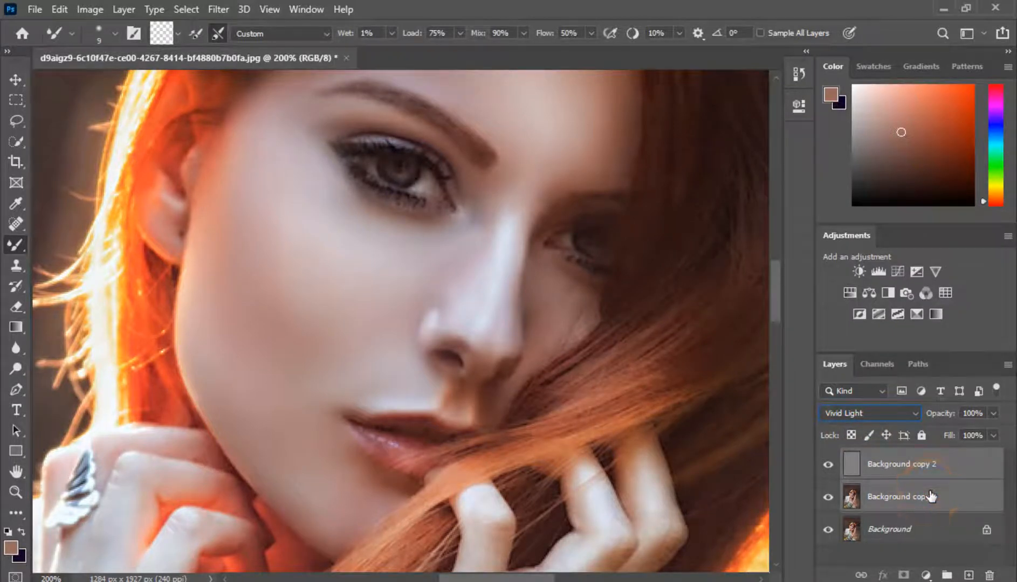
{"action": "right_click", "coordinate": [930, 497]}
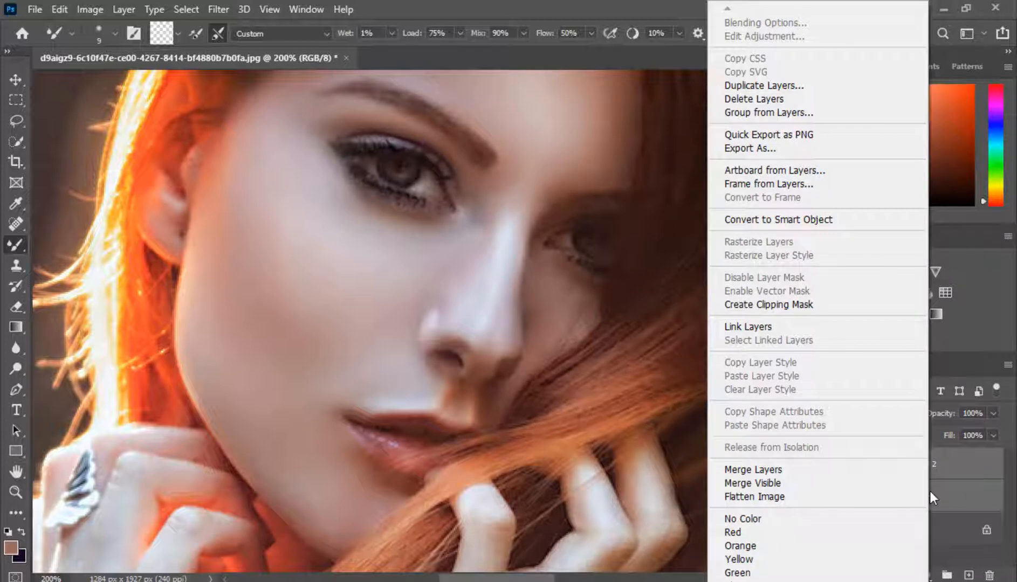
{"action": "left_click", "coordinate": [799, 112]}
{"action": "left_click", "coordinate": [636, 178]}
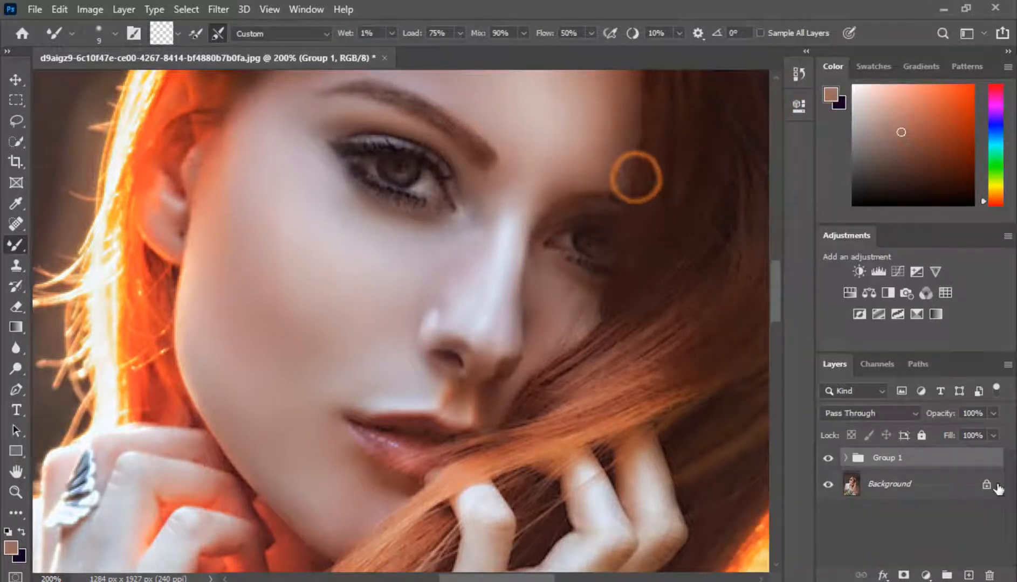
Step: Compare several contrast blend modes on Group 1 and set the group to Soft Light
{"action": "left_click", "coordinate": [877, 411]}
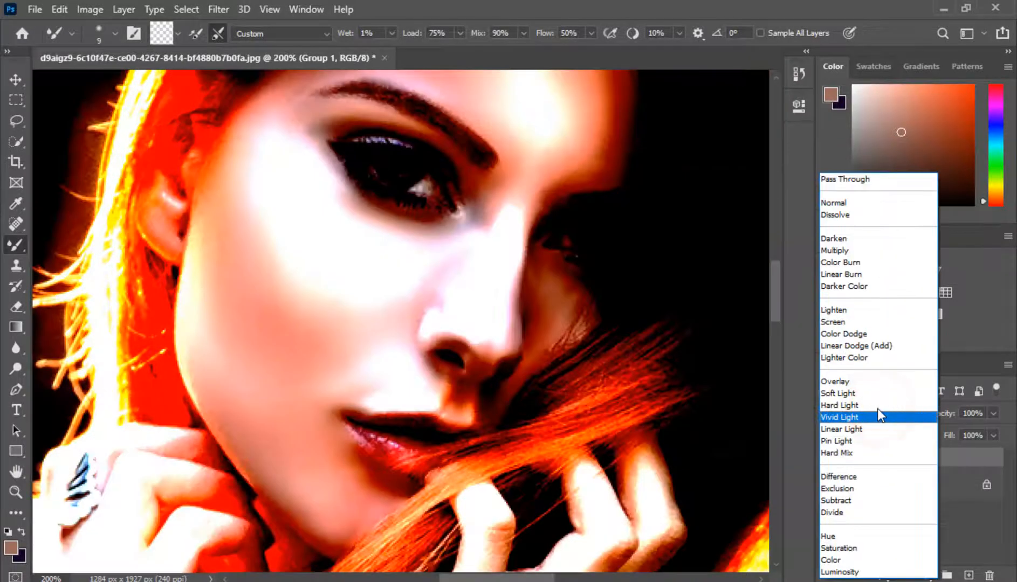
{"action": "key", "text": "Down"}
{"action": "key", "text": "Down"}
{"action": "key", "text": "Up"}
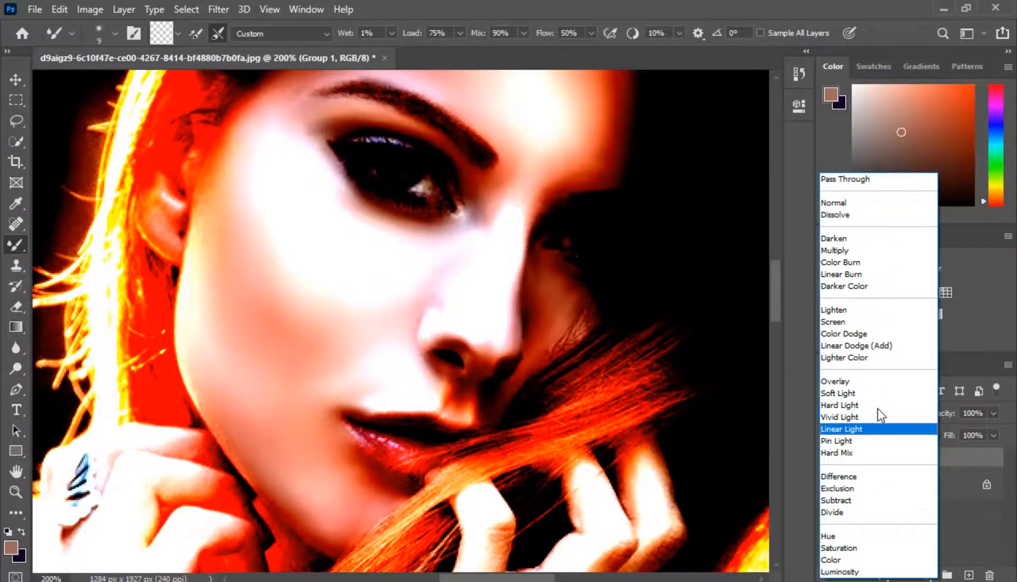
{"action": "key", "text": "Up"}
{"action": "key", "text": "Up"}
{"action": "key", "text": "Up"}
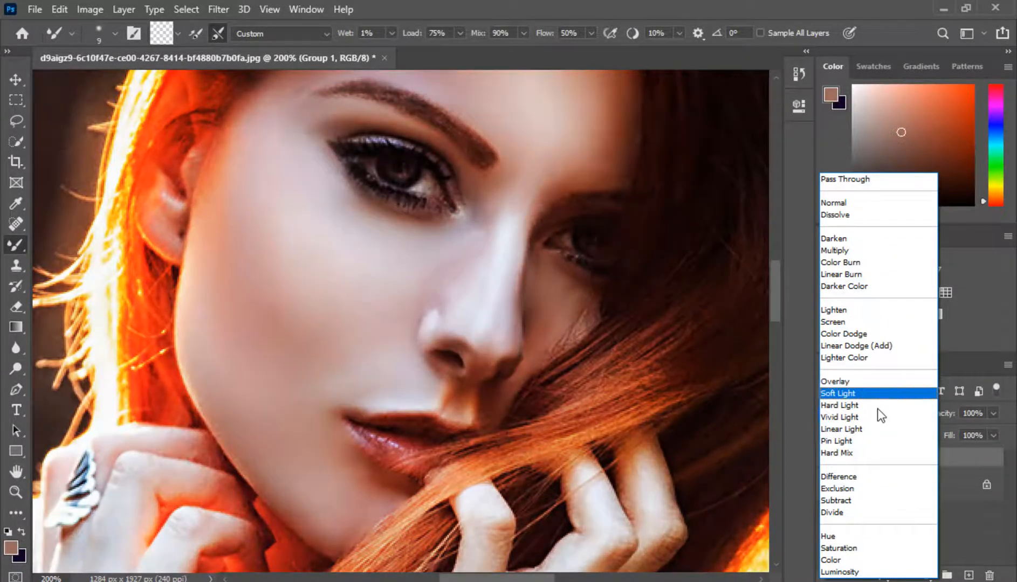
{"action": "key", "text": "Up"}
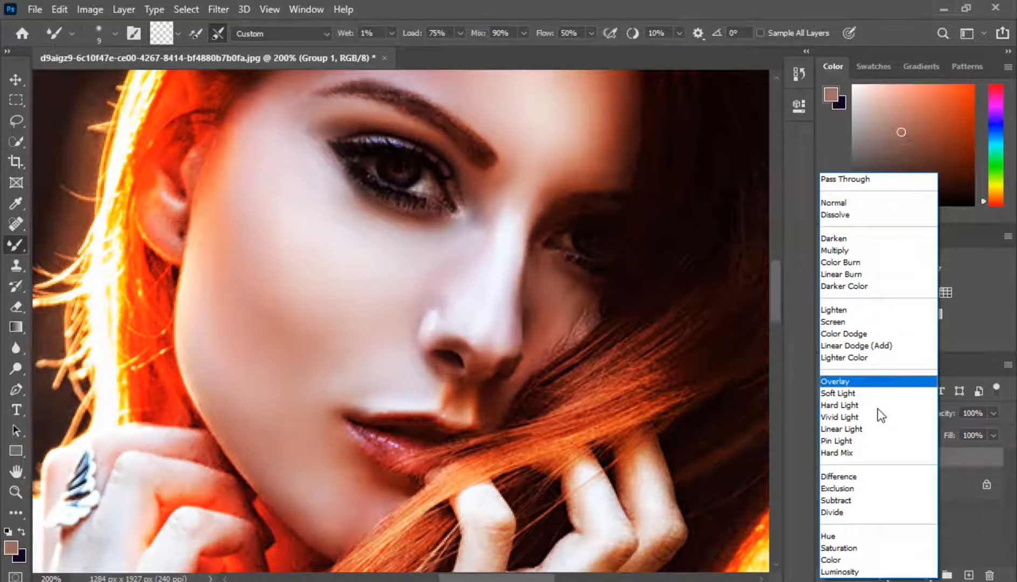
{"action": "key", "text": "Down"}
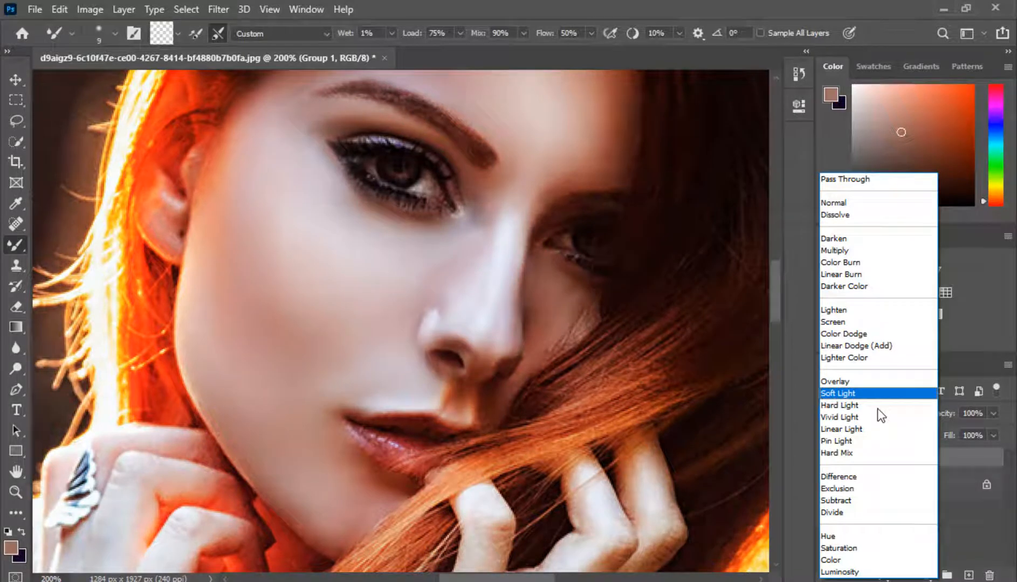
{"action": "left_click", "coordinate": [880, 394]}
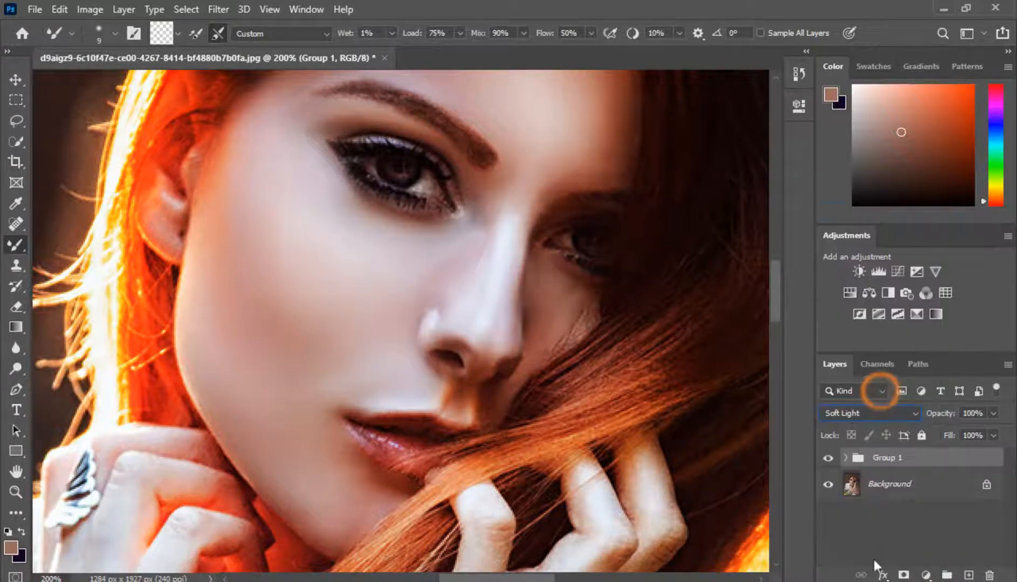
Step: Stamp all visible layers into a new layer above Group 1 and invert its colors
{"action": "key", "text": "ctrl+minus"}
{"action": "key", "text": "ctrl+minus"}
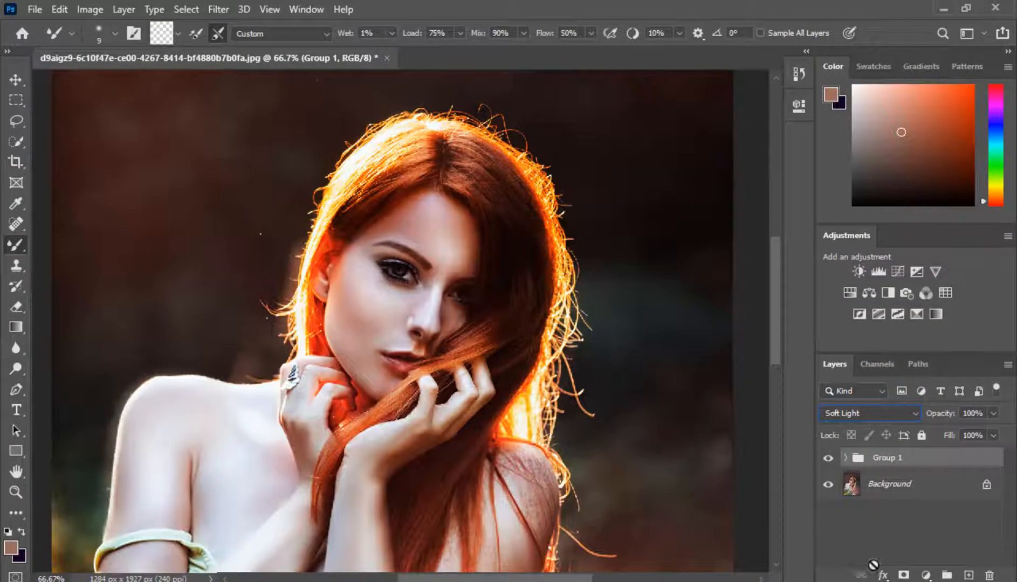
{"action": "mouse_move", "coordinate": [489, 414]}
{"action": "left_mouse_down"}
{"action": "mouse_move", "coordinate": [497, 329]}
{"action": "mouse_move", "coordinate": [506, 379]}
{"action": "left_mouse_up"}
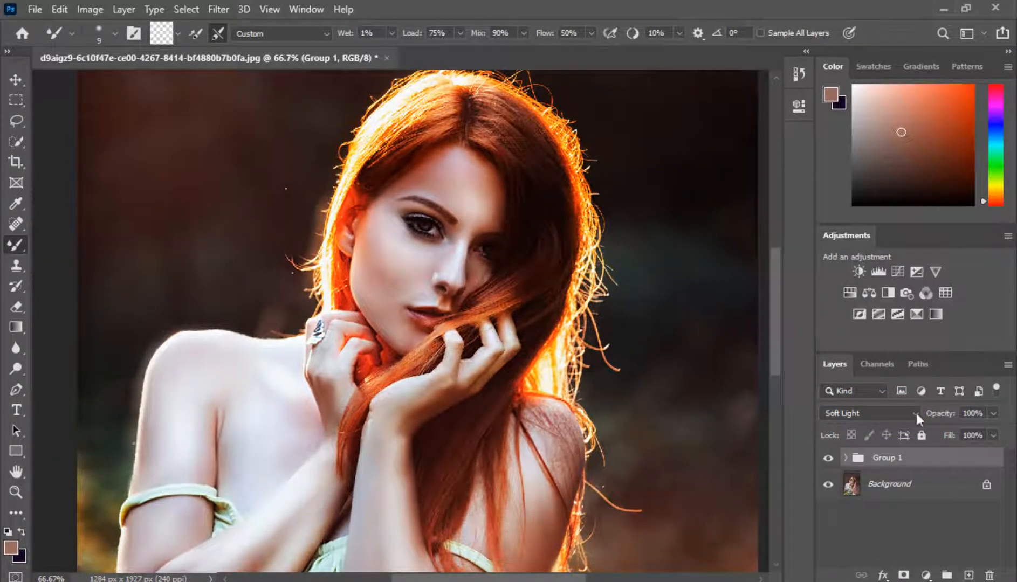
{"action": "left_click_drag", "start_coordinate": [943, 418], "coordinate": [936, 420]}
{"action": "key", "text": "ctrl+shift+alt+e"}
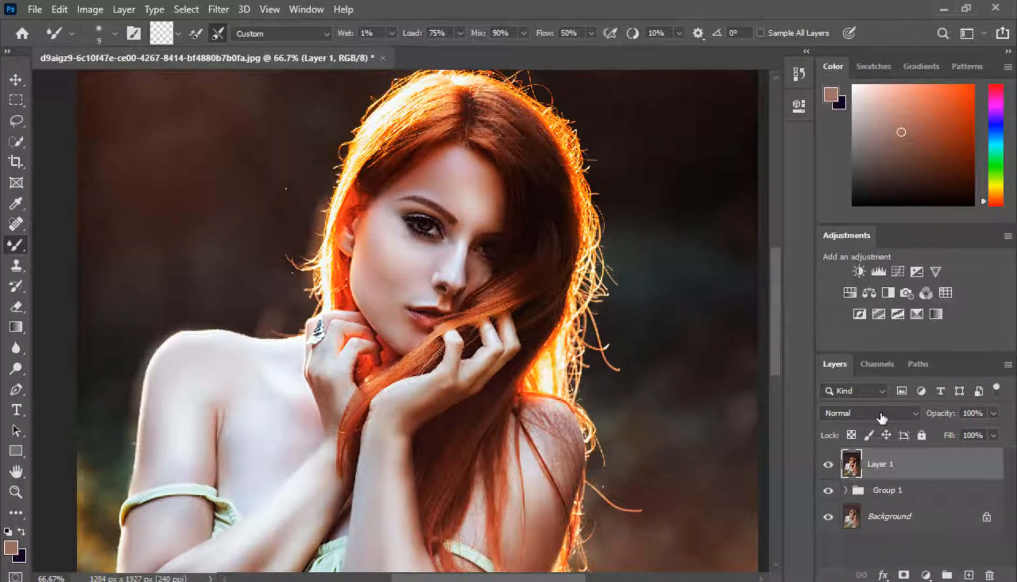
{"action": "key", "text": "ctrl+i"}
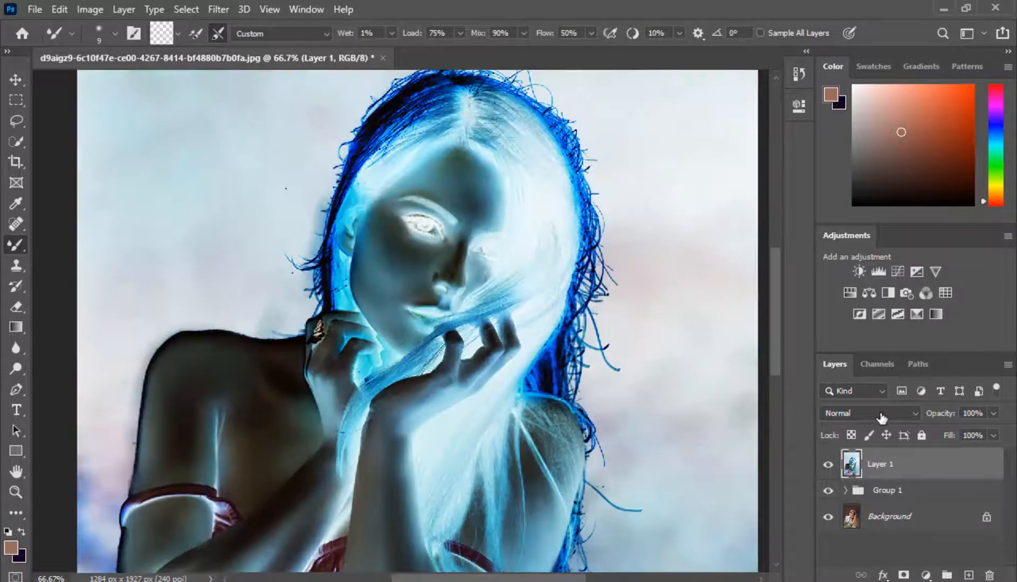
Step: Set the inverted Layer 1 to Vivid Light and apply a High Pass filter to it with a radius of 6.0 pixels
{"action": "left_click", "coordinate": [881, 413]}
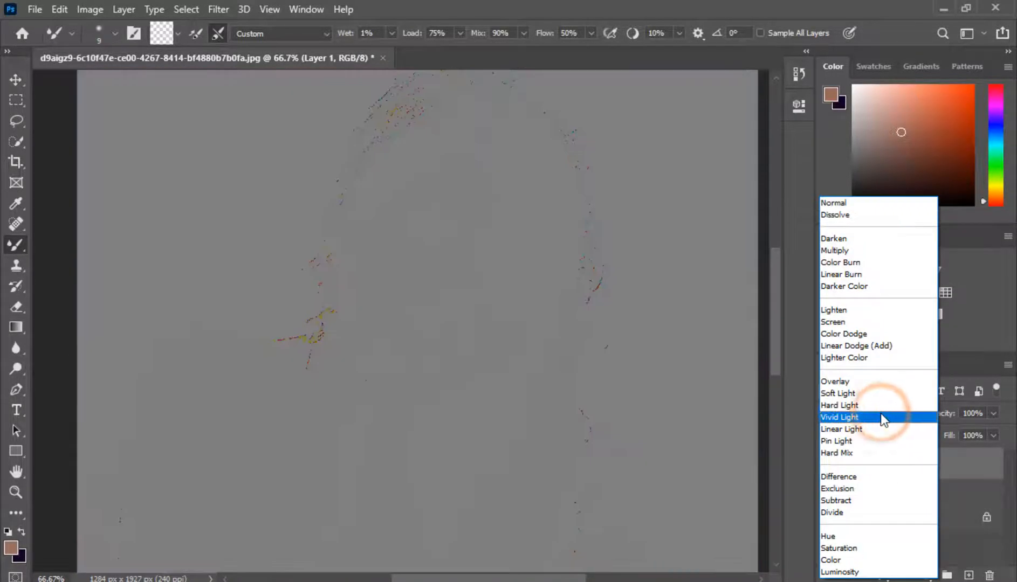
{"action": "left_click", "coordinate": [881, 418]}
{"action": "left_click", "coordinate": [218, 9]}
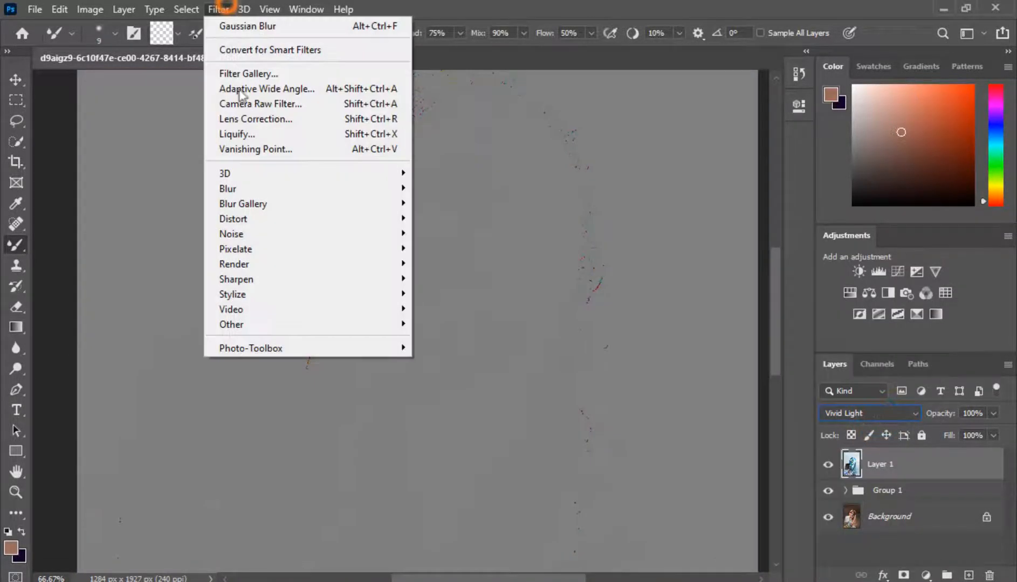
{"action": "left_click", "coordinate": [273, 324]}
{"action": "left_click", "coordinate": [443, 400]}
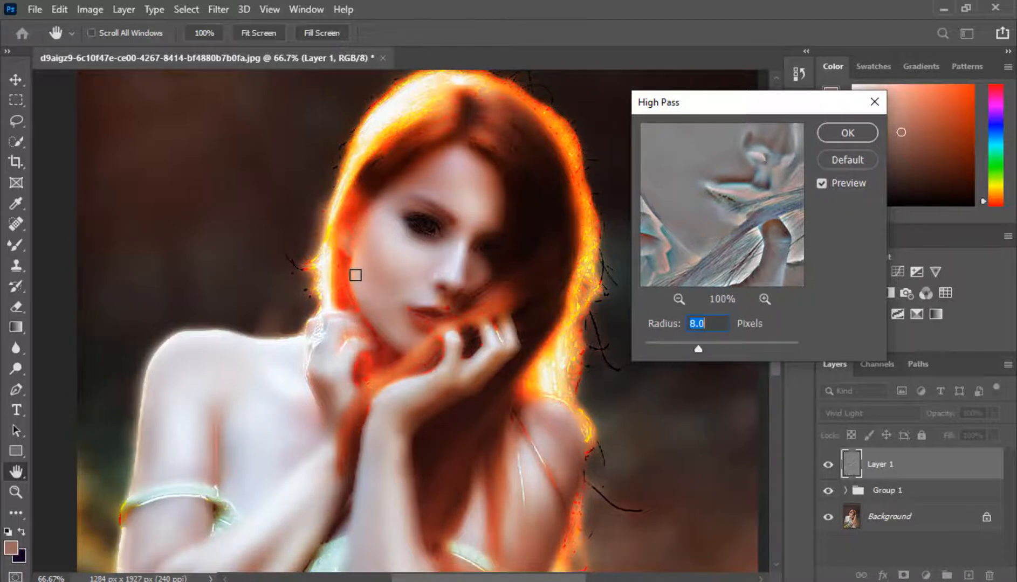
{"action": "key", "text": "ctrl+plus"}
{"action": "key", "text": "ctrl+plus"}
{"action": "left_click_drag", "start_coordinate": [405, 200], "coordinate": [345, 375]}
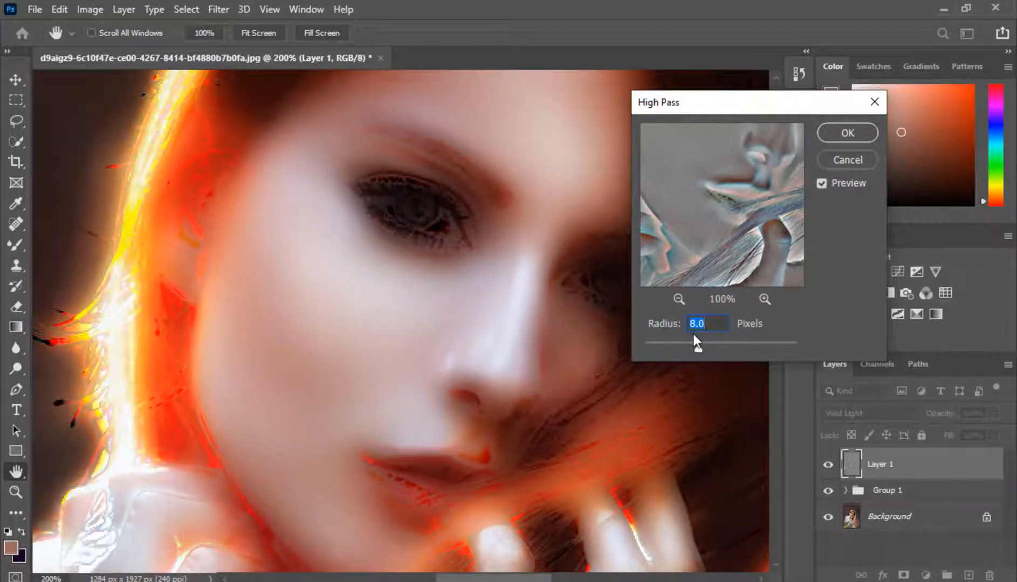
{"action": "key", "text": "Down"}
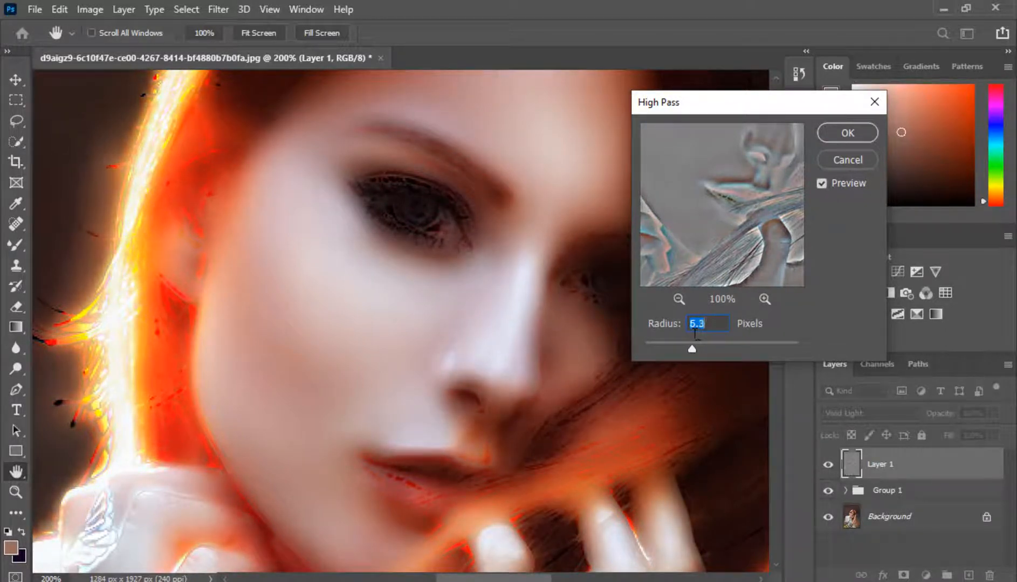
{"action": "type", "text": "8"}
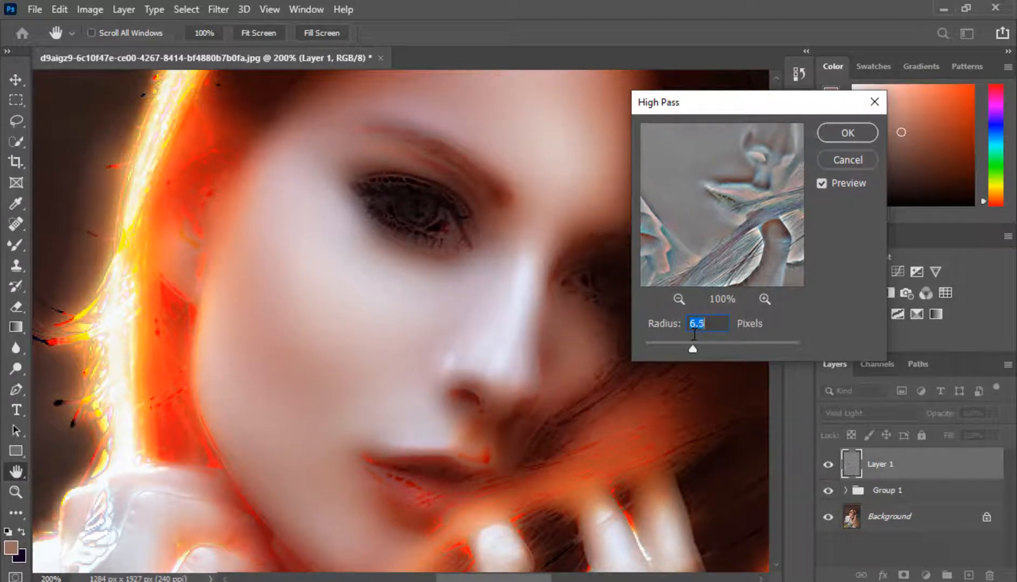
{"action": "scroll", "coordinate": [694, 334], "scroll_direction": "down", "scroll_amount": 5}
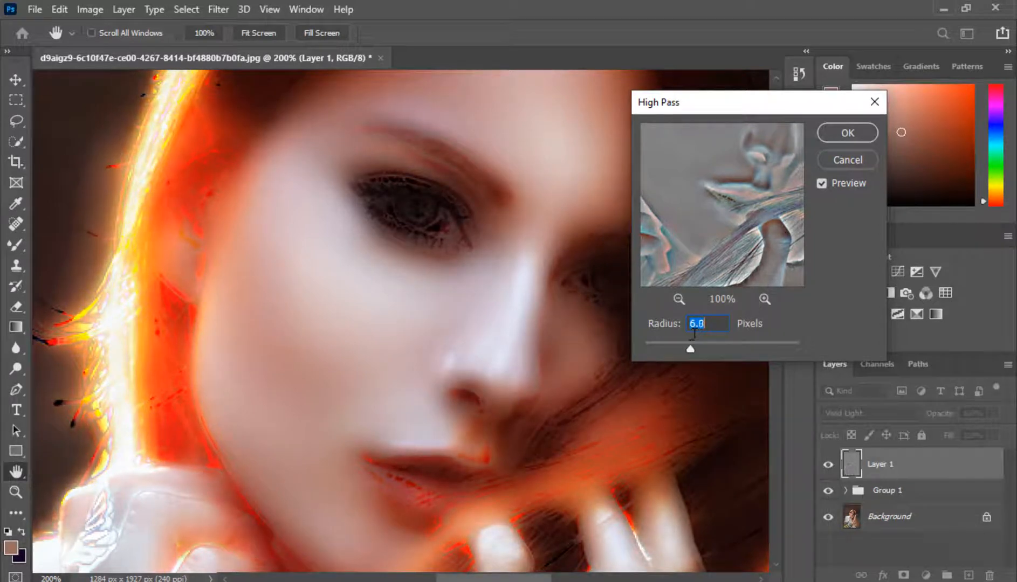
{"action": "left_click", "coordinate": [849, 139]}
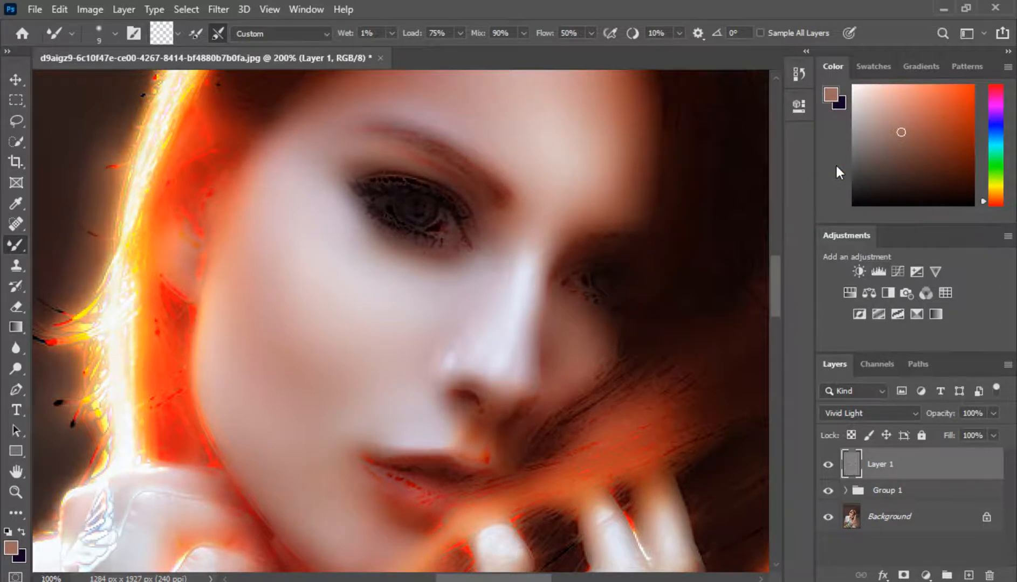
Step: Add a black layer mask to Layer 1 to hide its smoothing effect
{"action": "key", "text": "ctrl+minus"}
{"action": "key", "text": "ctrl+minus"}
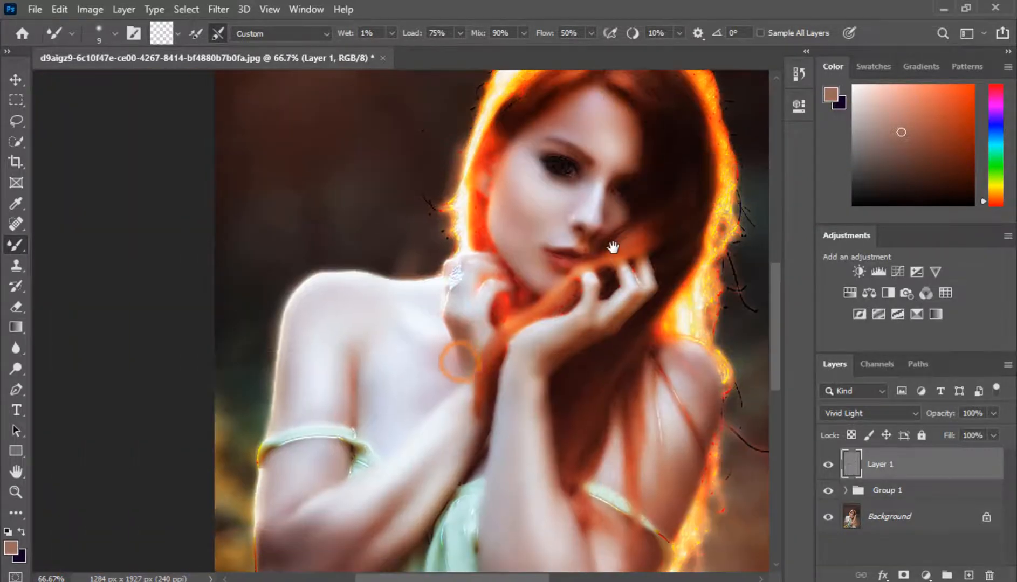
{"action": "left_click_drag", "start_coordinate": [613, 247], "coordinate": [534, 312]}
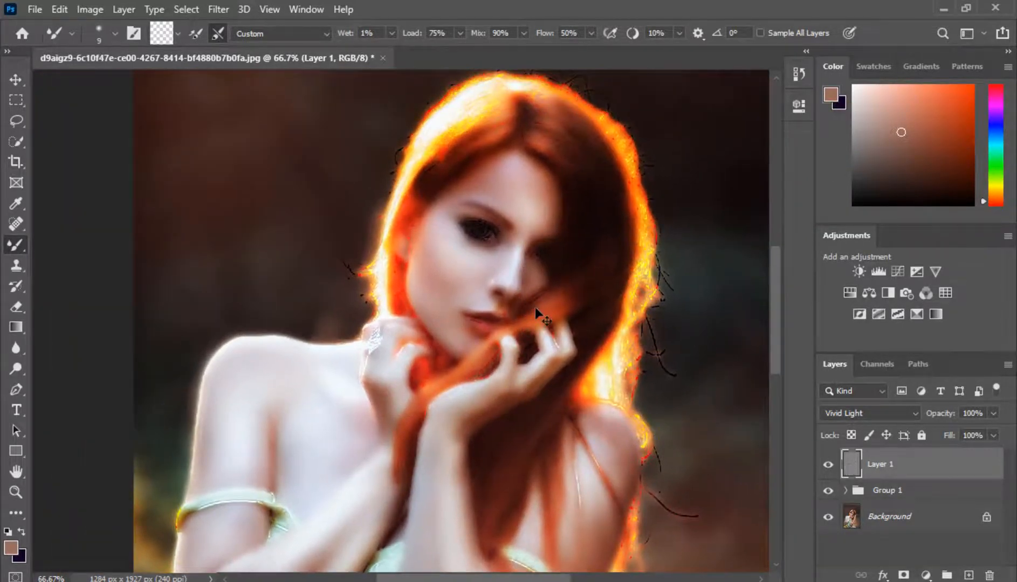
{"action": "key", "text": "ctrl+plus"}
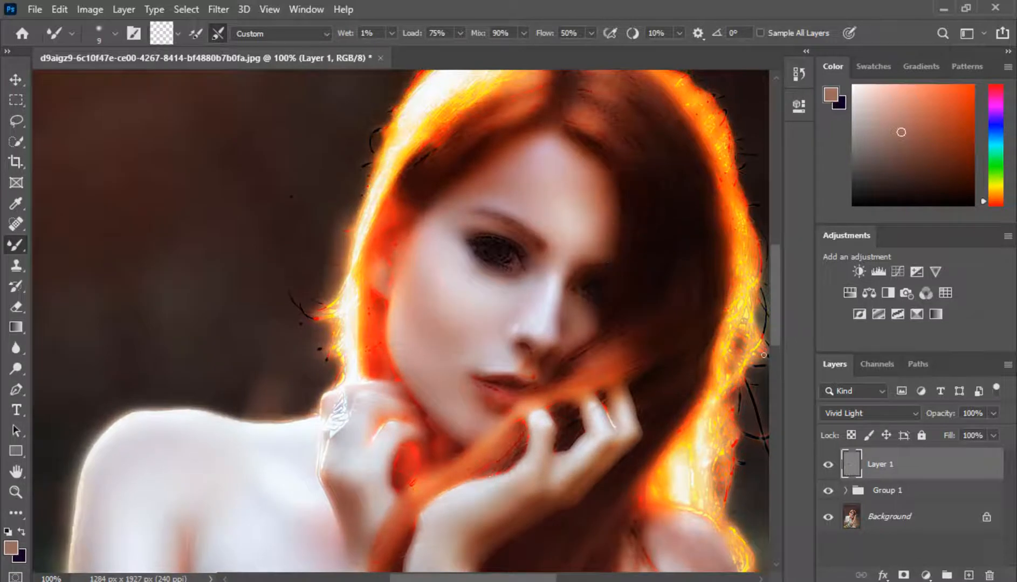
{"action": "left_click", "coordinate": [905, 572], "text": "alt"}
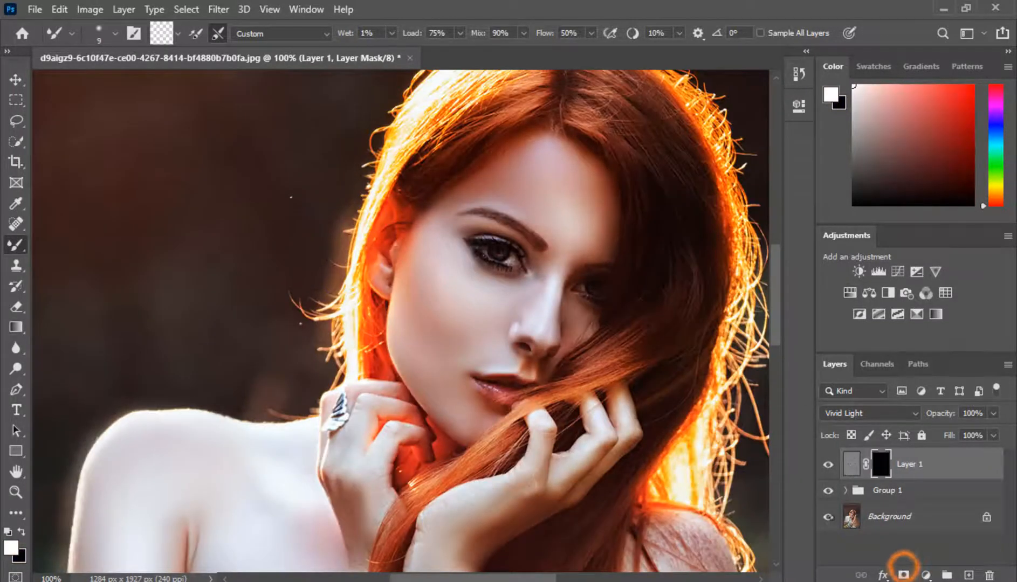
Step: Paint white on Layer 1's mask over the cheek, forehead and jawline, using the regular Brush tool at size 40
{"action": "key", "text": "ctrl+plus"}
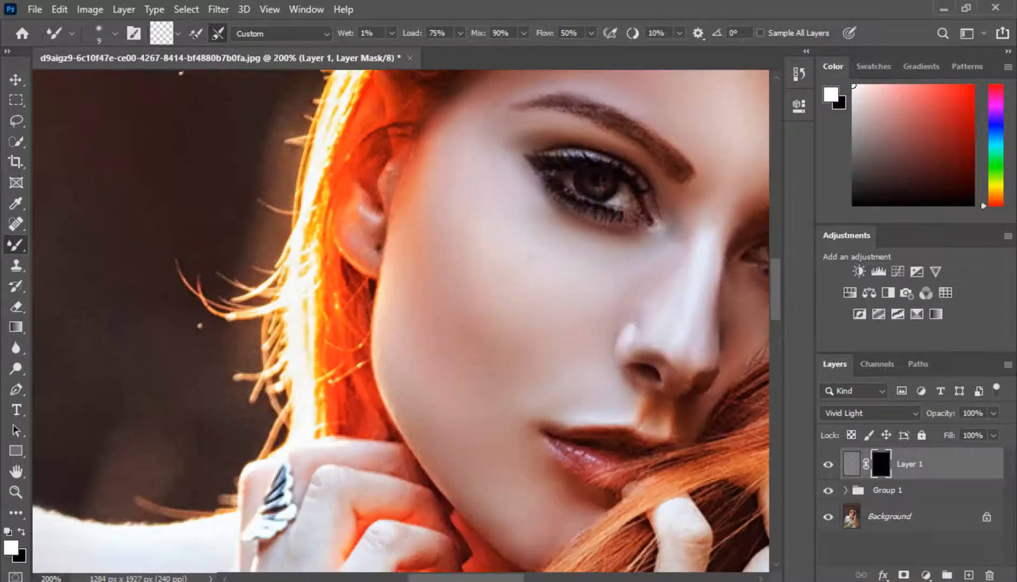
{"action": "left_click_drag", "start_coordinate": [543, 245], "coordinate": [413, 331]}
{"action": "right_click", "coordinate": [16, 249]}
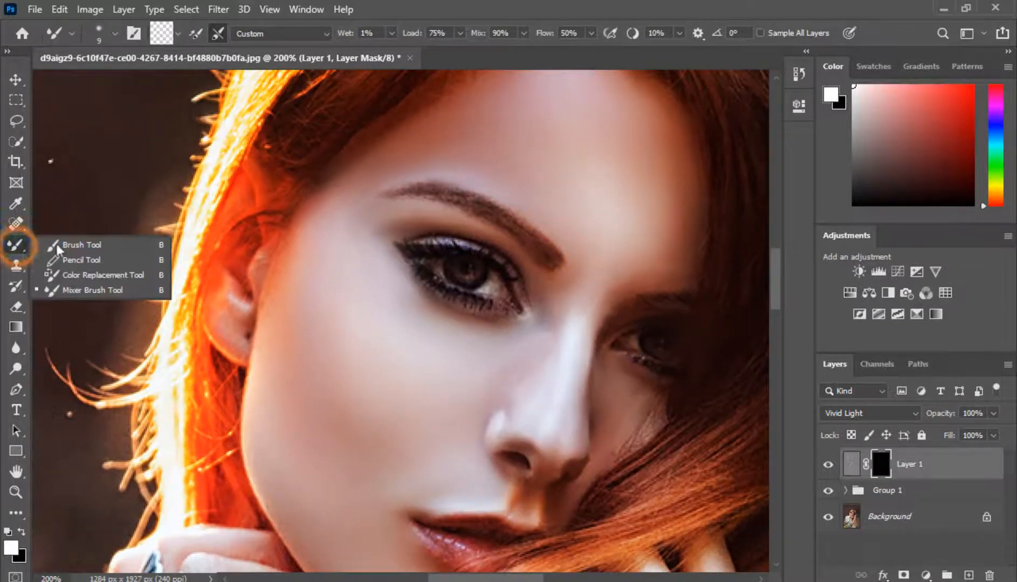
{"action": "left_click", "coordinate": [64, 243]}
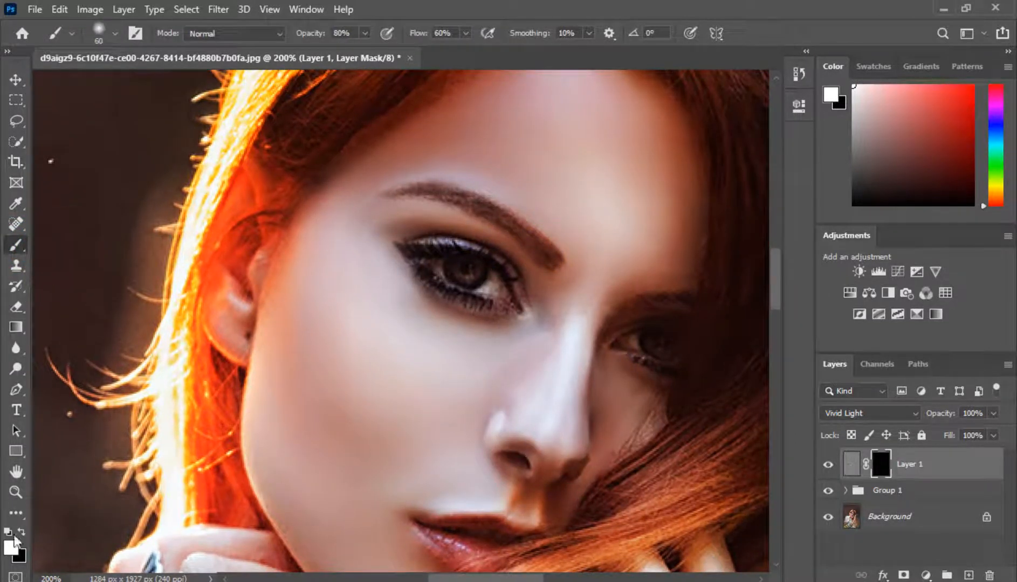
{"action": "key", "text": "bracketleft"}
{"action": "key", "text": "bracketleft"}
{"action": "left_click", "coordinate": [351, 360]}
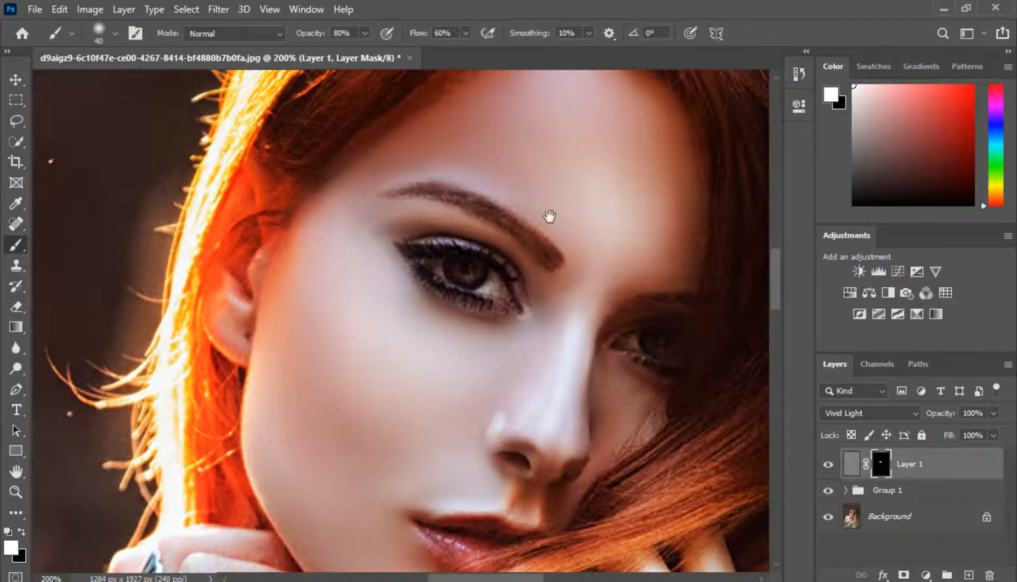
{"action": "left_click_drag", "start_coordinate": [550, 218], "coordinate": [532, 250]}
{"action": "left_click", "coordinate": [500, 274]}
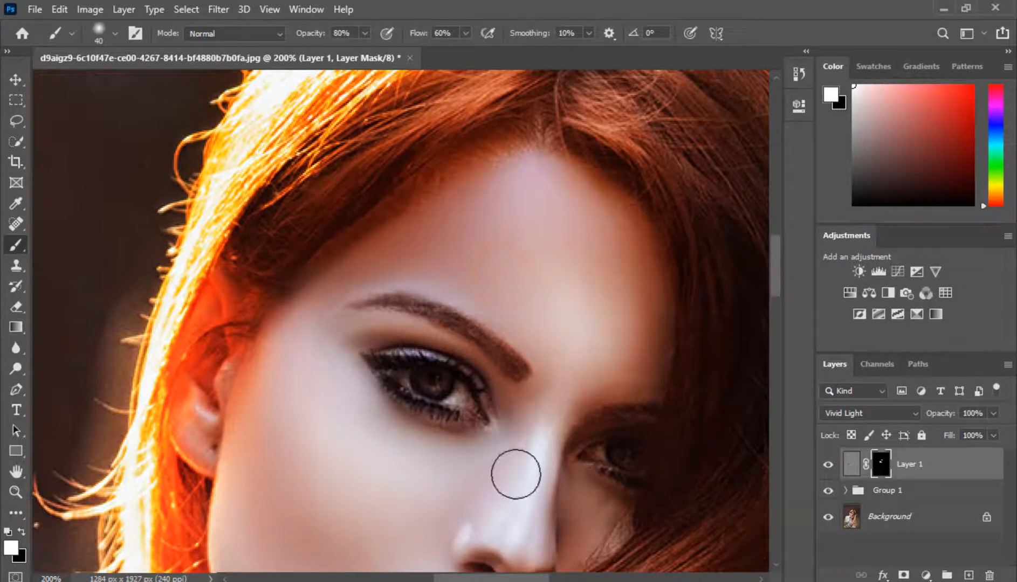
{"action": "left_click_drag", "start_coordinate": [473, 504], "coordinate": [585, 291]}
{"action": "left_click_drag", "start_coordinate": [447, 284], "coordinate": [420, 426]}
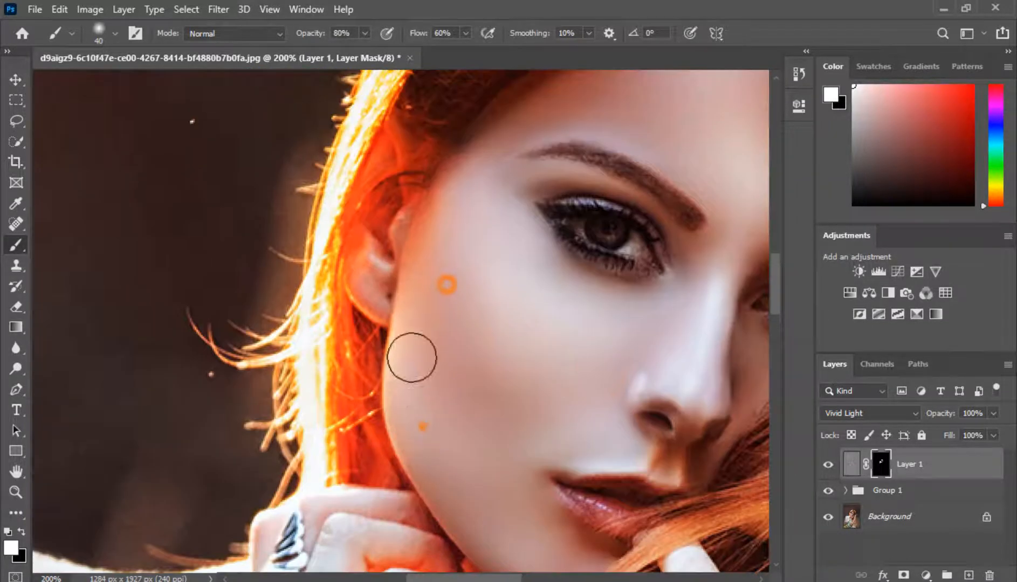
Step: Reduce the brush to size 20 and paint the mask white over the temple, under the eye and beside the nose bridge
{"action": "left_click_drag", "start_coordinate": [519, 246], "coordinate": [467, 348]}
{"action": "right_click", "coordinate": [466, 348], "text": "alt"}
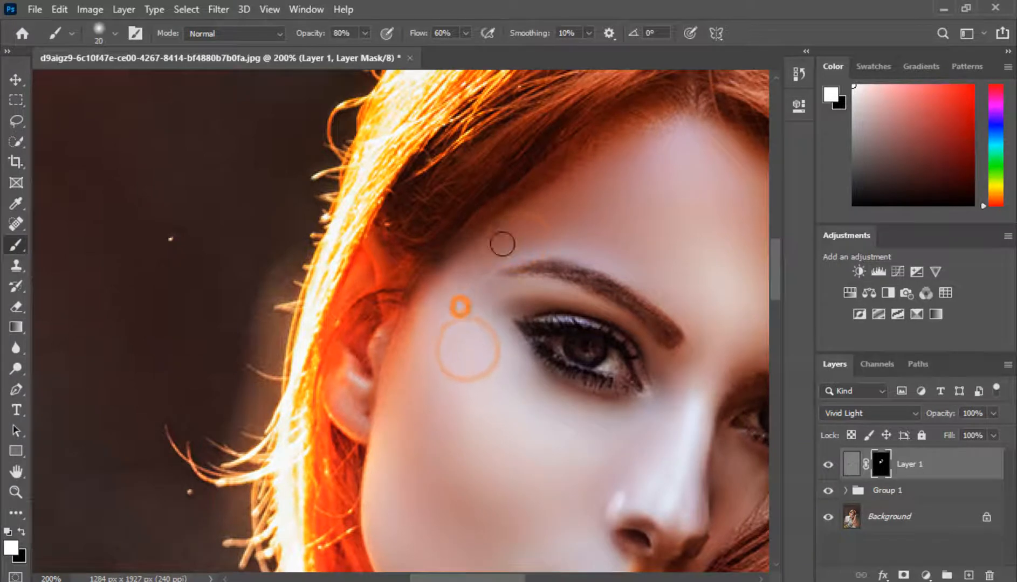
{"action": "left_click", "coordinate": [438, 311]}
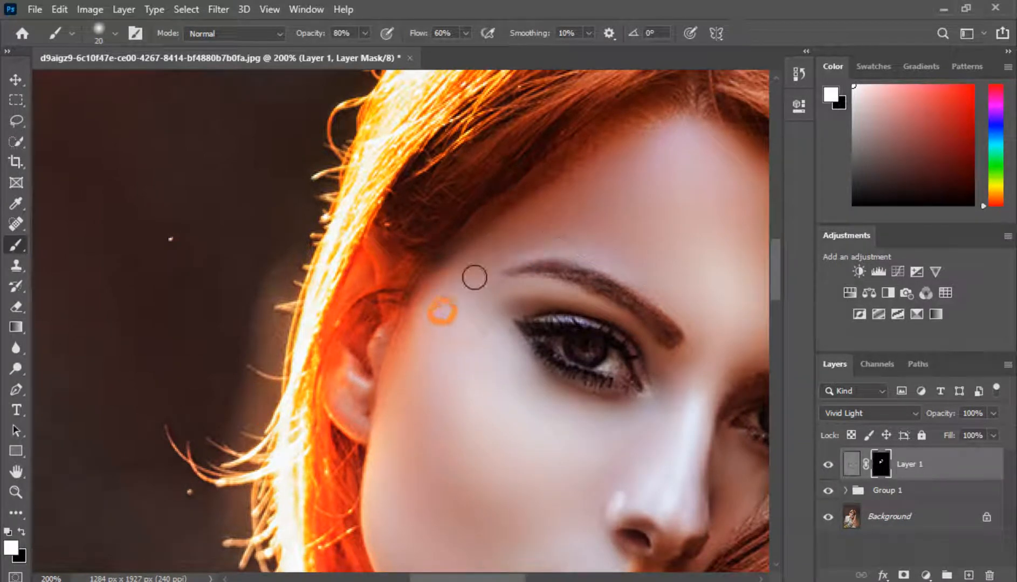
{"action": "left_click", "coordinate": [479, 279]}
{"action": "left_click", "coordinate": [488, 299]}
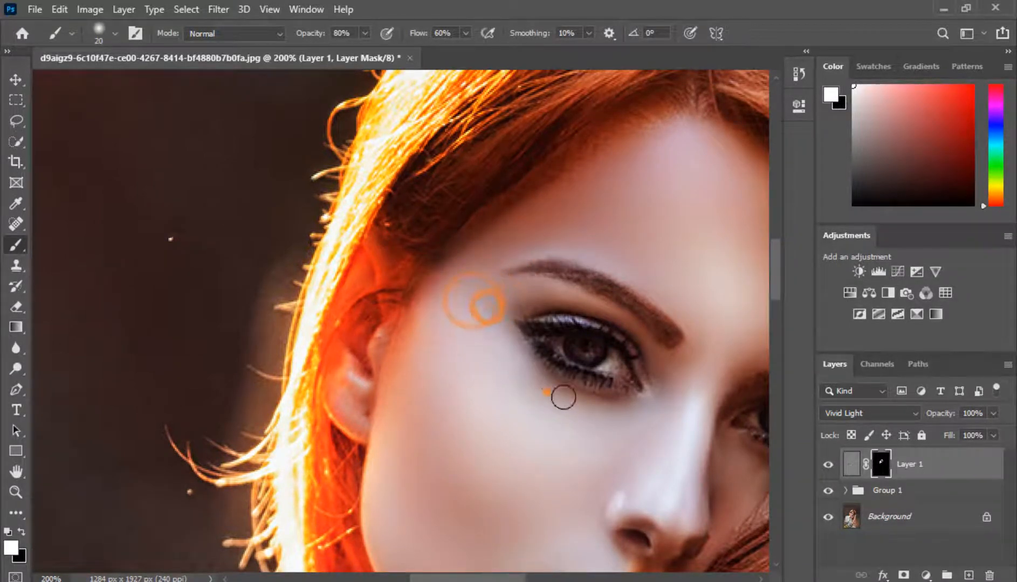
{"action": "left_click", "coordinate": [545, 391]}
{"action": "left_click", "coordinate": [656, 366]}
{"action": "left_click", "coordinate": [681, 386]}
Step: Enlarge the brush to size 40 and paint the mask white over the forehead and between the eyebrows
{"action": "left_click_drag", "start_coordinate": [685, 334], "coordinate": [566, 418]}
{"action": "right_click", "coordinate": [583, 360], "text": "alt"}
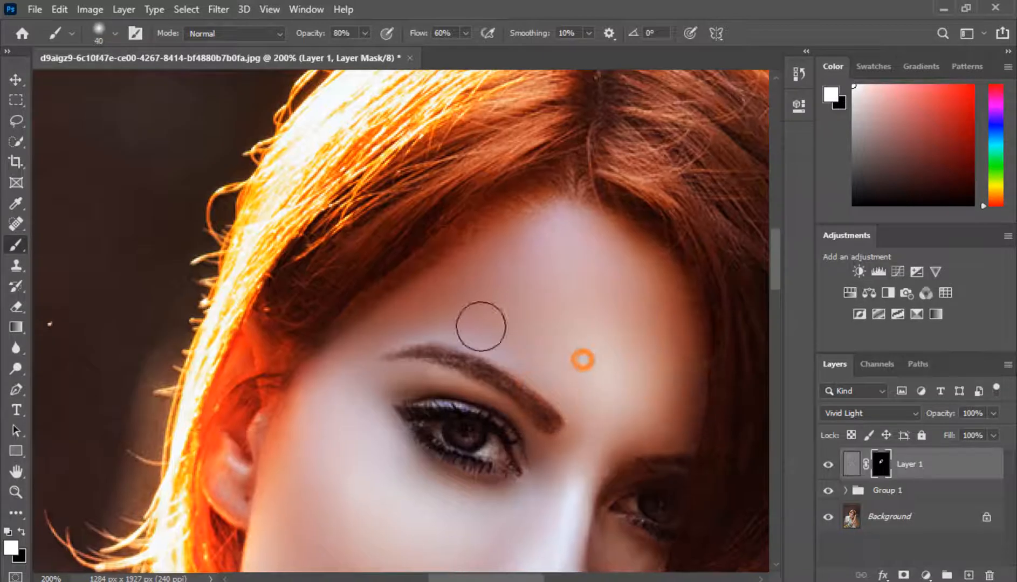
{"action": "left_click", "coordinate": [582, 297]}
{"action": "left_click_drag", "start_coordinate": [619, 456], "coordinate": [584, 276]}
{"action": "left_click", "coordinate": [576, 258]}
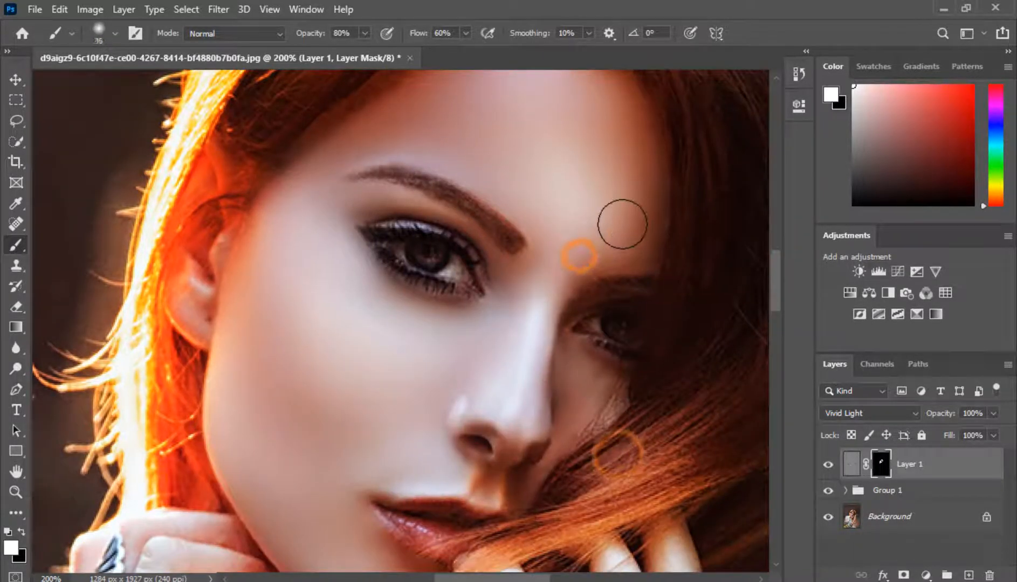
Step: Reduce the brush to size 10 and paint Layer 1's mask white between the eyebrows, along the nose's shadowed side and below the nostril
{"action": "right_click", "coordinate": [563, 282], "text": "alt"}
{"action": "left_click", "coordinate": [568, 277]}
{"action": "left_click", "coordinate": [582, 272]}
{"action": "left_click_drag", "start_coordinate": [567, 418], "coordinate": [554, 318]}
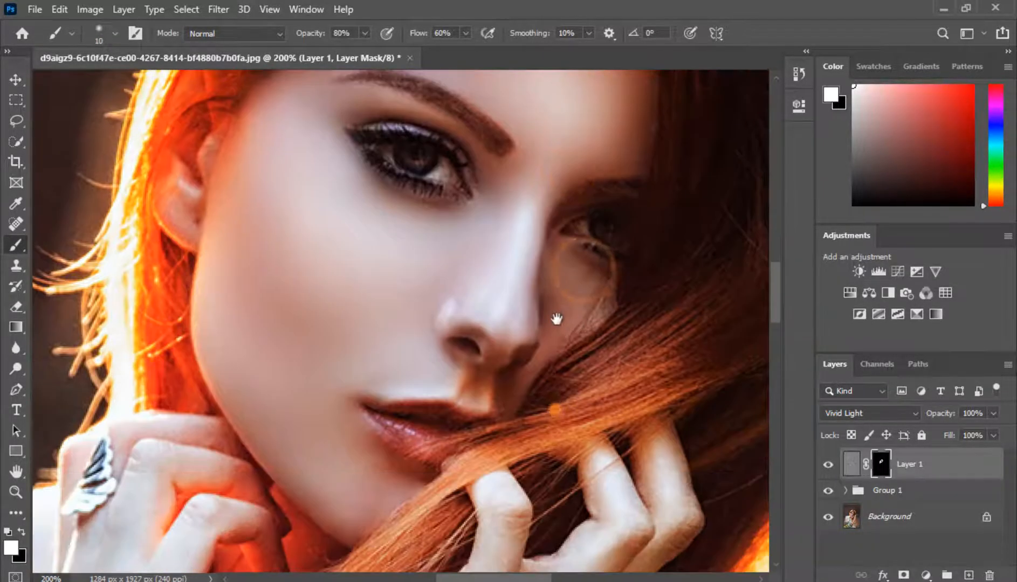
{"action": "left_click", "coordinate": [550, 265]}
{"action": "left_click", "coordinate": [543, 305]}
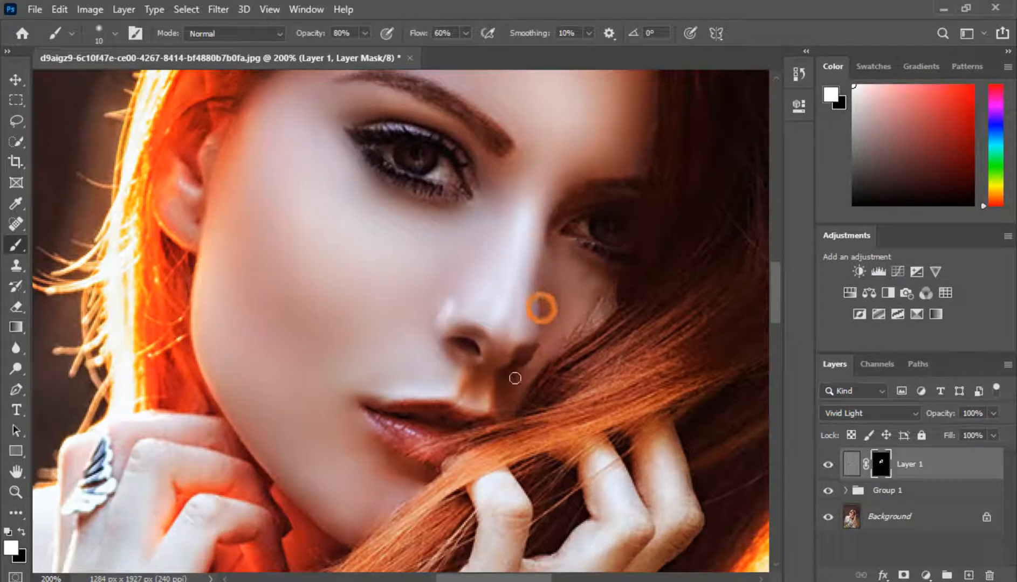
{"action": "left_click", "coordinate": [512, 375]}
{"action": "left_click", "coordinate": [515, 381]}
Step: Switch to black and paint out the smoothing on the mask beside the mouth, where the skin meets the hair
{"action": "key", "text": "x"}
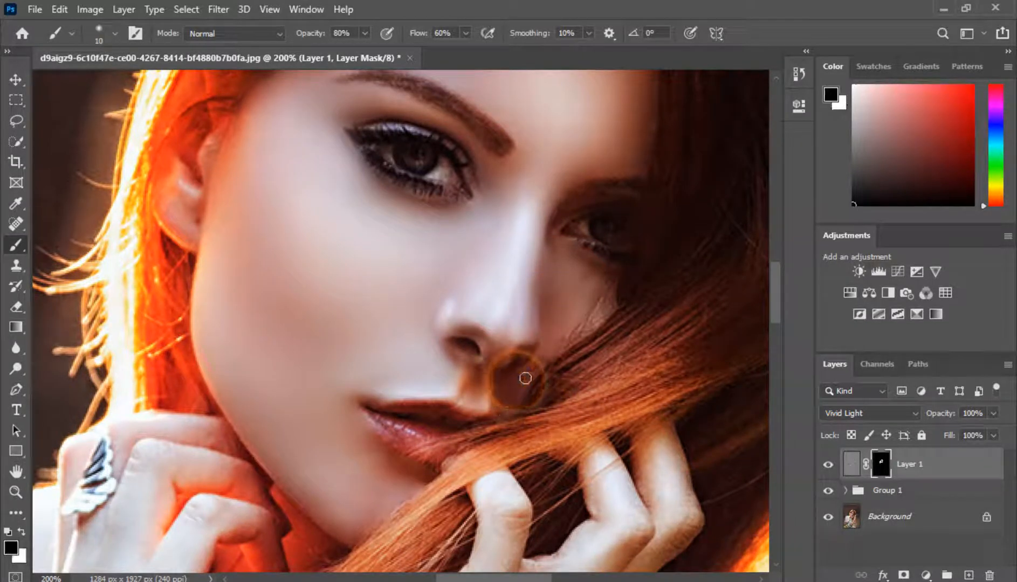
{"action": "right_click", "coordinate": [515, 393]}
{"action": "left_click_drag", "start_coordinate": [626, 364], "coordinate": [642, 364]}
{"action": "left_click", "coordinate": [527, 392]}
Step: Paint the mask white over the shadowed cheek, then along the nose bridge and side with the brush at size 15
{"action": "key", "text": "x"}
{"action": "mouse_move", "coordinate": [568, 294]}
{"action": "left_mouse_down"}
{"action": "mouse_move", "coordinate": [578, 284]}
{"action": "mouse_move", "coordinate": [563, 260]}
{"action": "mouse_move", "coordinate": [565, 293]}
{"action": "left_mouse_up"}
{"action": "key", "text": "["}
{"action": "key", "text": "["}
{"action": "key", "text": "["}
{"action": "mouse_move", "coordinate": [551, 249]}
{"action": "left_mouse_down"}
{"action": "mouse_move", "coordinate": [564, 205]}
{"action": "mouse_move", "coordinate": [549, 236]}
{"action": "mouse_move", "coordinate": [568, 282]}
{"action": "mouse_move", "coordinate": [537, 283]}
{"action": "mouse_move", "coordinate": [529, 310]}
{"action": "left_mouse_up"}
{"action": "left_click", "coordinate": [555, 220]}
{"action": "left_click", "coordinate": [543, 226]}
Step: Enlarge the brush and paint the mask white over the lit cheek and the skin beside the mouth
{"action": "key", "text": "x"}
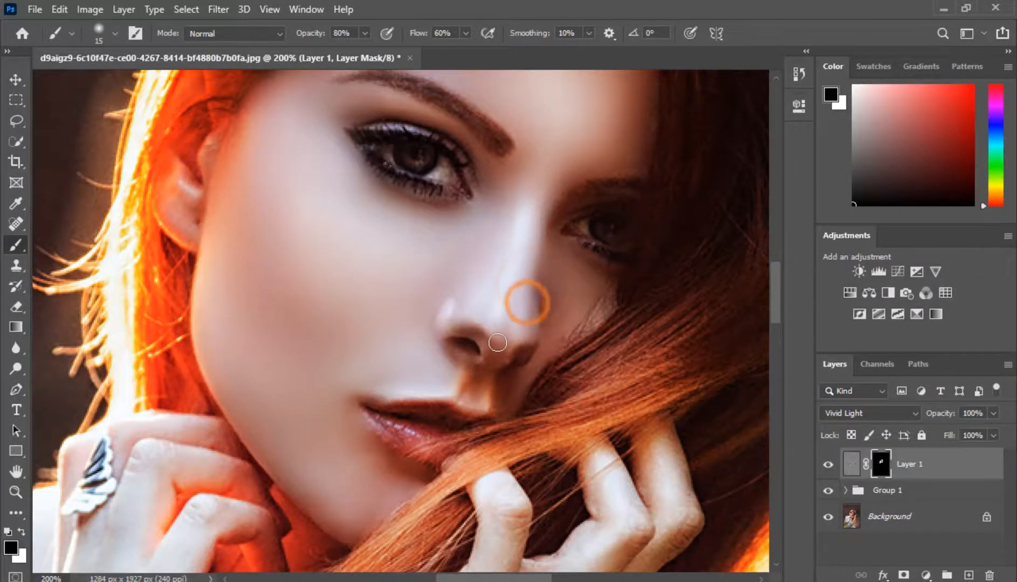
{"action": "scroll", "coordinate": [485, 340], "scroll_direction": "down", "scroll_amount": 4}
{"action": "scroll", "coordinate": [430, 411], "scroll_direction": "up", "scroll_amount": 4}
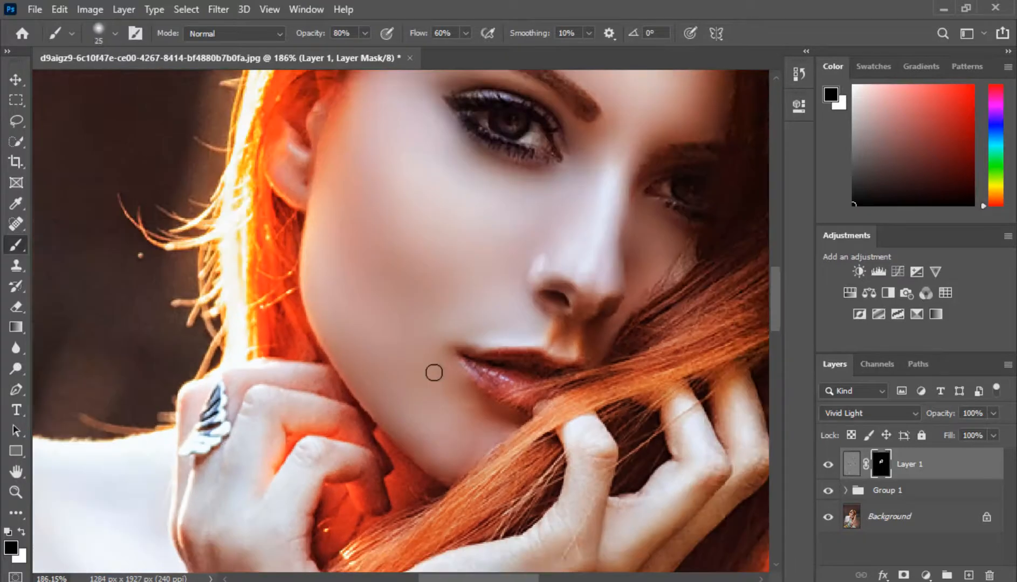
{"action": "key", "text": "x"}
{"action": "key", "text": "]"}
{"action": "key", "text": "]"}
{"action": "key", "text": "]"}
{"action": "mouse_move", "coordinate": [424, 350]}
{"action": "left_mouse_down"}
{"action": "mouse_move", "coordinate": [440, 331]}
{"action": "mouse_move", "coordinate": [431, 315]}
{"action": "mouse_move", "coordinate": [374, 314]}
{"action": "mouse_move", "coordinate": [462, 288]}
{"action": "left_mouse_up"}
{"action": "left_click", "coordinate": [480, 289]}
{"action": "key", "text": "]"}
{"action": "key", "text": "]"}
{"action": "key", "text": "]"}
{"action": "key", "text": "]"}
{"action": "mouse_move", "coordinate": [393, 222]}
{"action": "left_mouse_down"}
{"action": "mouse_move", "coordinate": [395, 262]}
{"action": "mouse_move", "coordinate": [447, 302]}
{"action": "mouse_move", "coordinate": [384, 339]}
{"action": "left_mouse_up"}
Step: Reduce the brush to size 10 and paint the mask white between the nose and upper lip
{"action": "key", "text": "x"}
{"action": "key", "text": "x"}
{"action": "key", "text": "["}
{"action": "key", "text": "["}
{"action": "key", "text": "["}
{"action": "key", "text": "["}
{"action": "key", "text": "["}
{"action": "key", "text": "["}
{"action": "key", "text": "["}
{"action": "mouse_move", "coordinate": [586, 306]}
{"action": "left_mouse_down"}
{"action": "mouse_move", "coordinate": [604, 298]}
{"action": "mouse_move", "coordinate": [568, 345]}
{"action": "left_mouse_up"}
{"action": "left_click_drag", "start_coordinate": [562, 322], "coordinate": [560, 348]}
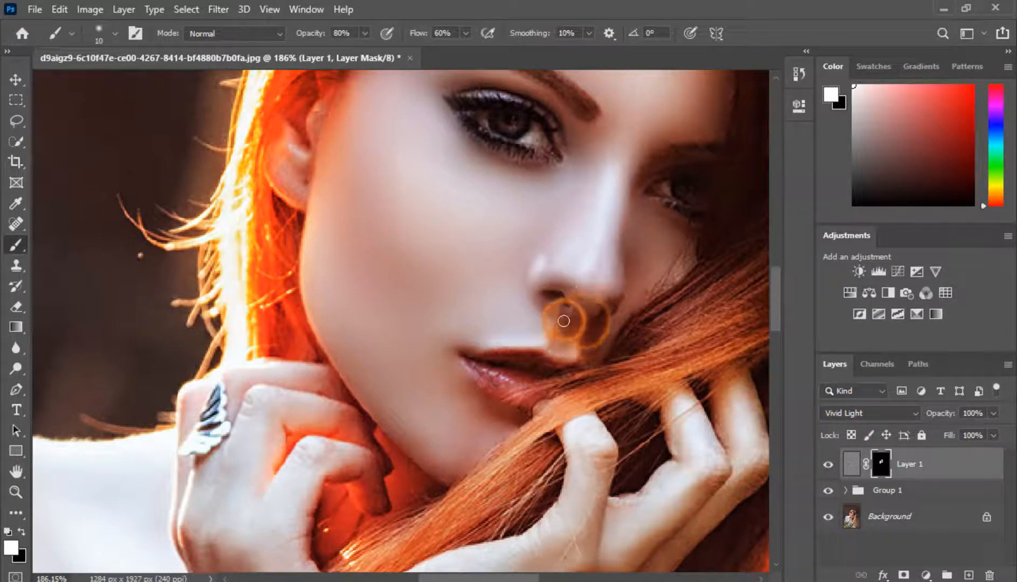
{"action": "left_click", "coordinate": [534, 317]}
{"action": "left_click", "coordinate": [564, 307]}
Step: Paint the mask black along the upper lip's edge next to the hair
{"action": "key", "text": "x"}
{"action": "left_click", "coordinate": [569, 353]}
{"action": "left_click", "coordinate": [577, 344]}
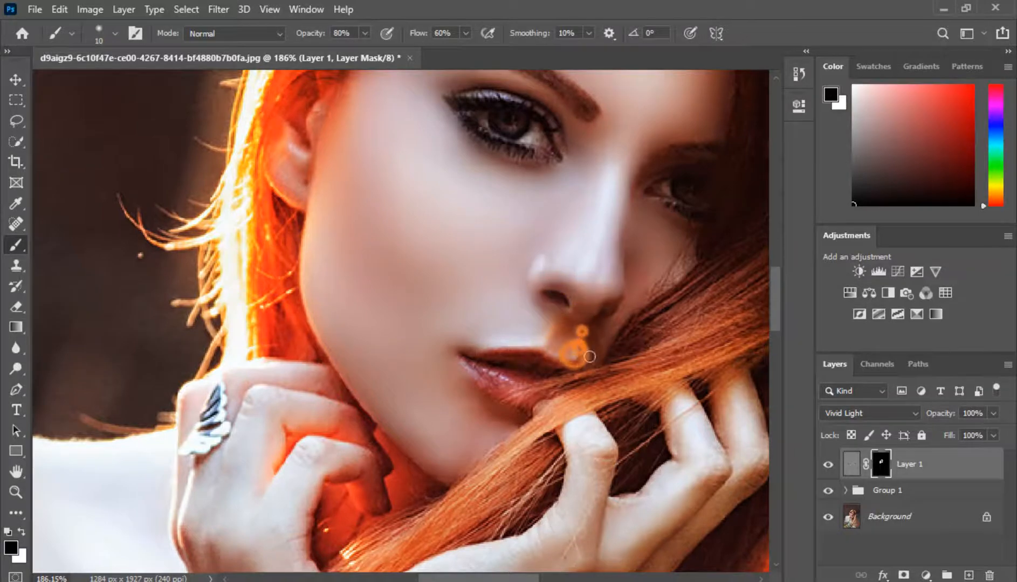
Step: Set a soft 39 px white brush and paint the mask over the ringed hand's forearm, upper arm and shoulder
{"action": "scroll", "coordinate": [503, 408], "scroll_direction": "down", "scroll_amount": 3}
{"action": "left_click_drag", "start_coordinate": [467, 445], "coordinate": [516, 377]}
{"action": "scroll", "coordinate": [306, 456], "scroll_direction": "down", "scroll_amount": 2}
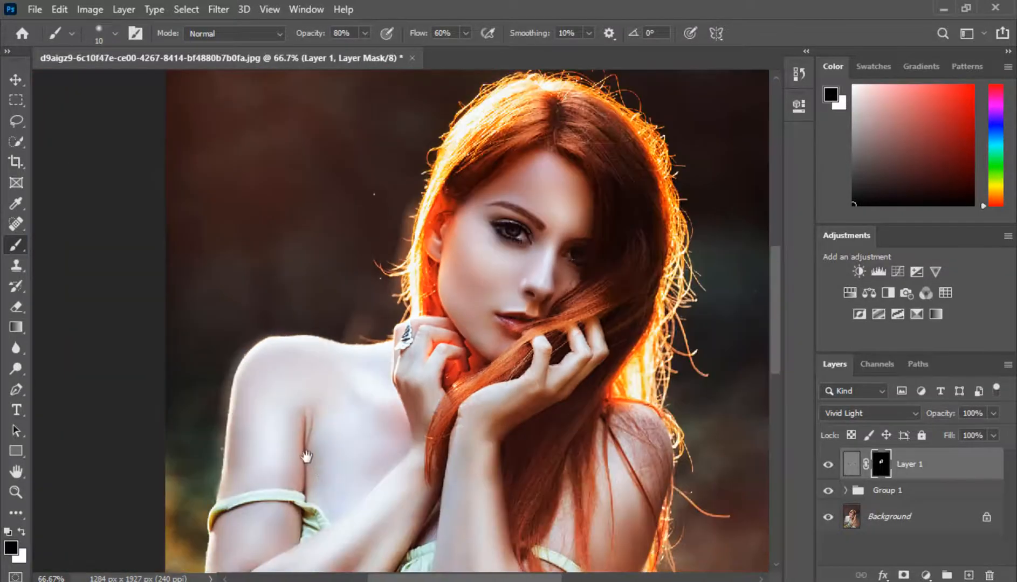
{"action": "left_click_drag", "start_coordinate": [377, 502], "coordinate": [435, 382]}
{"action": "key", "text": "x"}
{"action": "right_click", "coordinate": [382, 449]}
{"action": "left_click", "coordinate": [486, 360]}
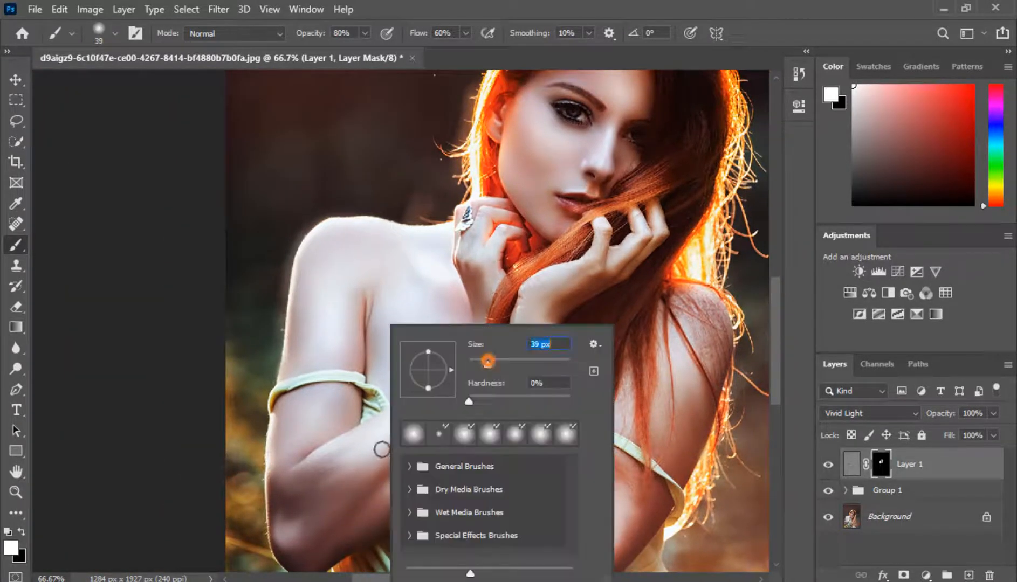
{"action": "left_click", "coordinate": [328, 493]}
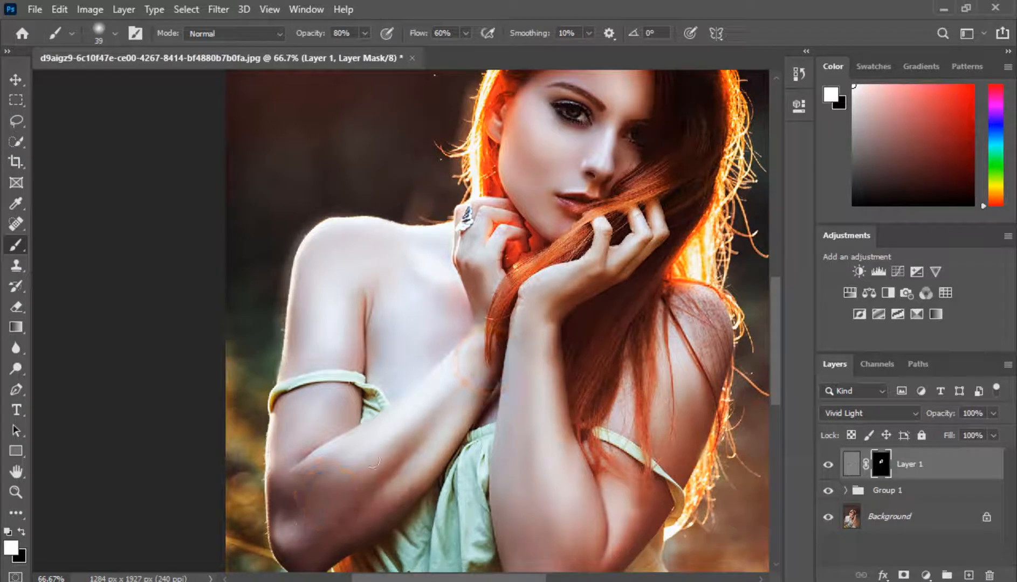
{"action": "mouse_move", "coordinate": [286, 447]}
{"action": "left_mouse_down"}
{"action": "mouse_move", "coordinate": [285, 425]}
{"action": "mouse_move", "coordinate": [343, 424]}
{"action": "mouse_move", "coordinate": [322, 404]}
{"action": "mouse_move", "coordinate": [344, 409]}
{"action": "mouse_move", "coordinate": [282, 445]}
{"action": "left_mouse_up"}
{"action": "left_click_drag", "start_coordinate": [314, 351], "coordinate": [399, 297]}
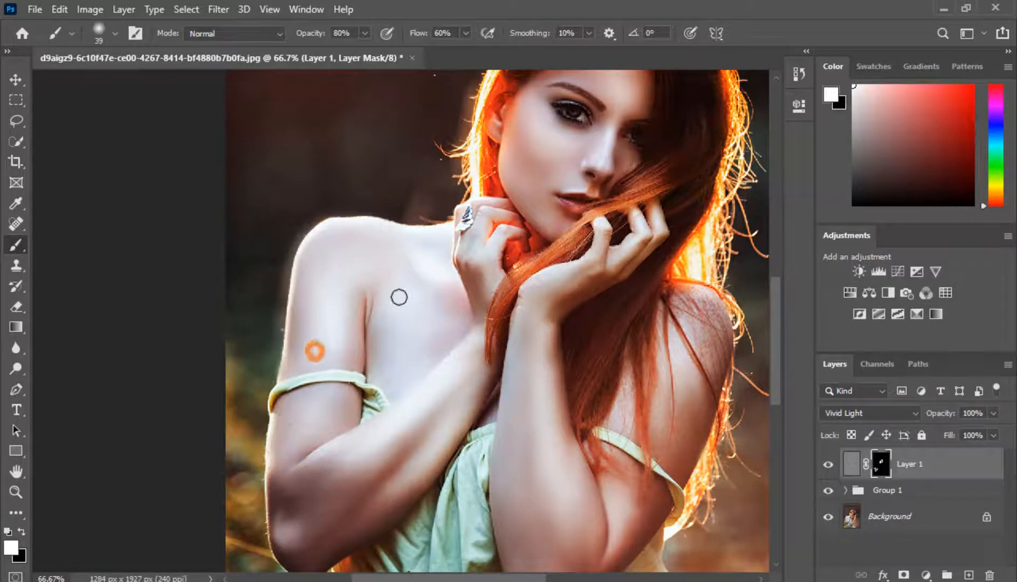
Step: Paint the mask white over the other forearm down to the elbow and fit the whole image in view
{"action": "left_click_drag", "start_coordinate": [539, 518], "coordinate": [538, 424]}
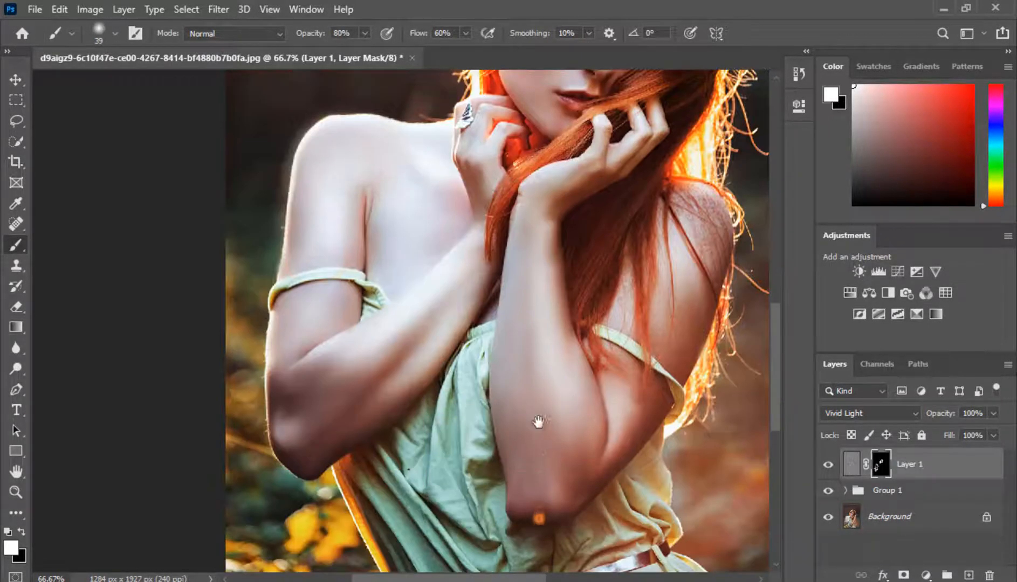
{"action": "left_click_drag", "start_coordinate": [542, 329], "coordinate": [534, 522]}
{"action": "key", "text": "ctrl+0"}
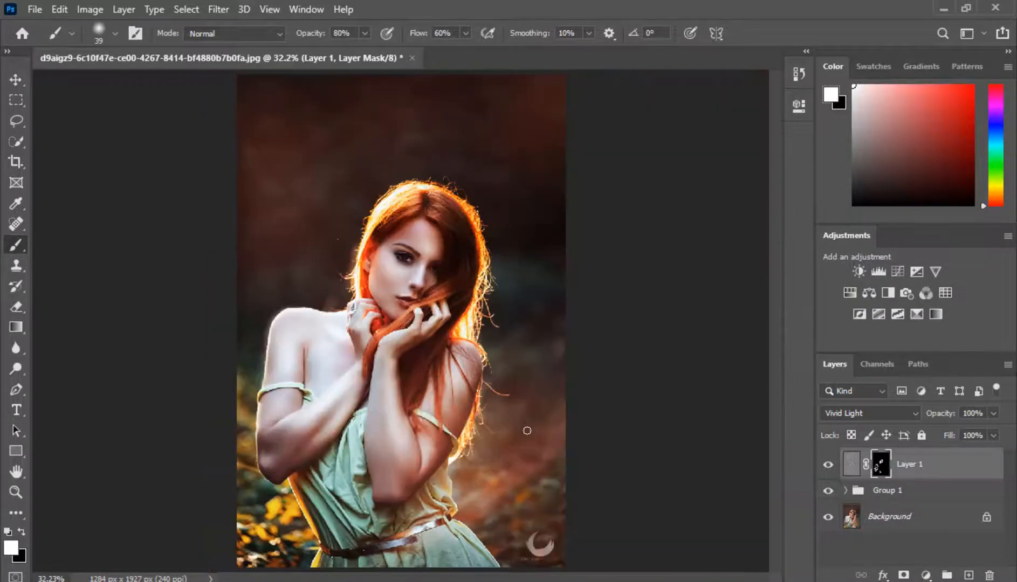
Step: Stamp all visible layers into a new top layer and open it in the Camera Raw Filter
{"action": "key", "text": "ctrl+shift+alt+e"}
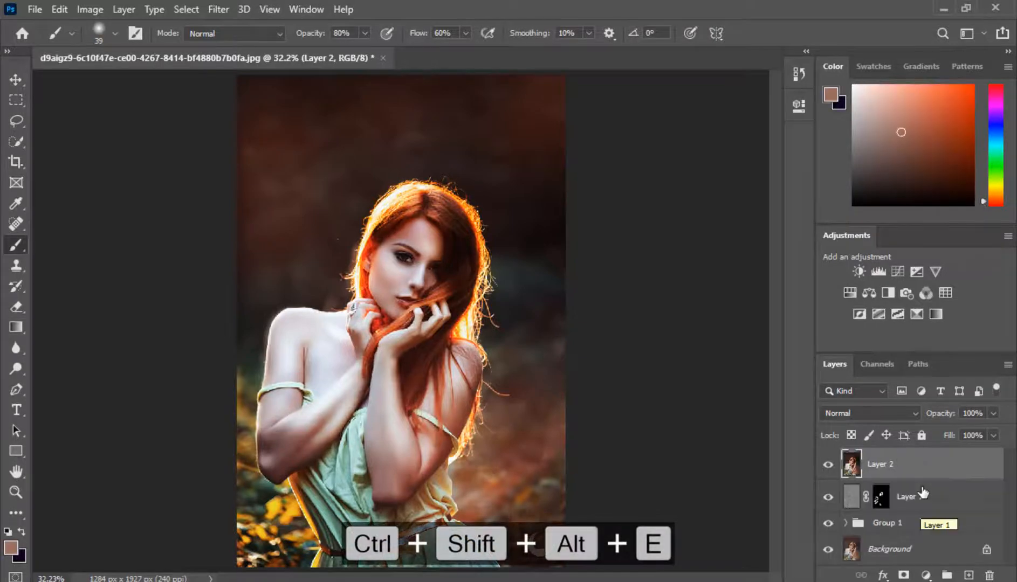
{"action": "key", "text": "alt+t"}
{"action": "left_click", "coordinate": [312, 109]}
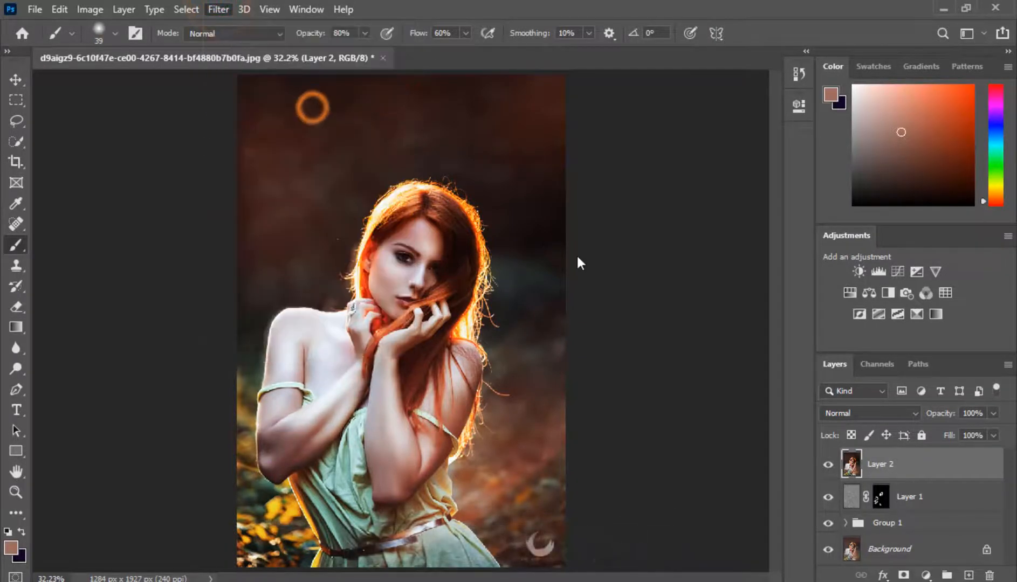
{"action": "left_click", "coordinate": [461, 289]}
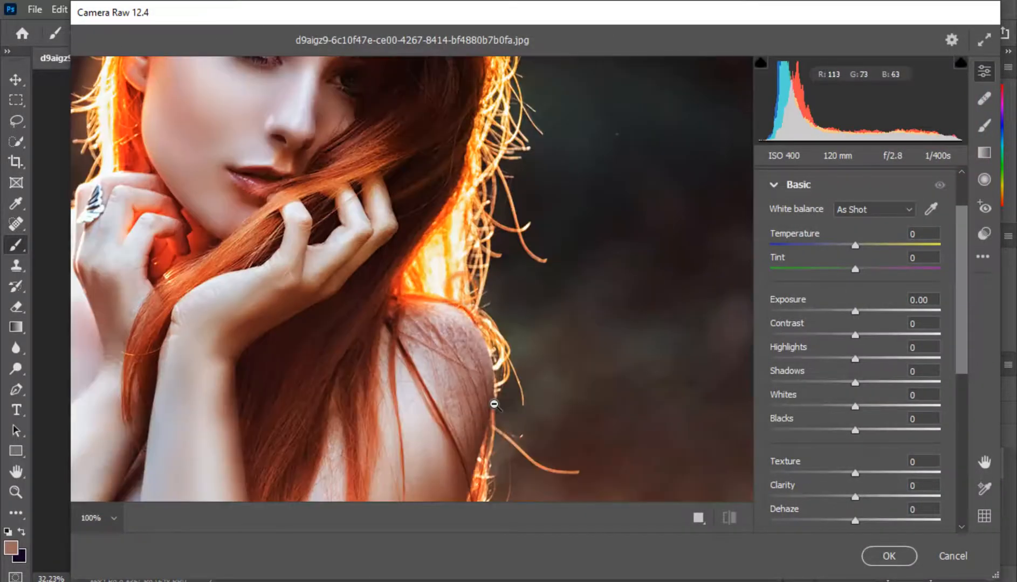
Step: Set Shadows to +21, Highlights to -19, Contrast to -14 and Exposure to +0.10 in the Basic adjustments
{"action": "scroll", "coordinate": [420, 356], "scroll_direction": "up", "scroll_amount": 3}
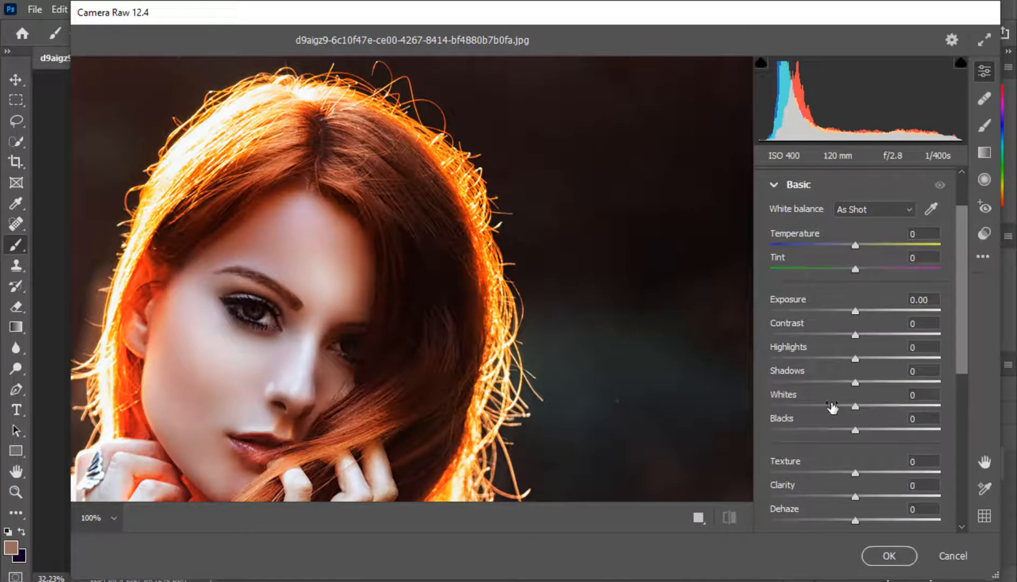
{"action": "left_click_drag", "start_coordinate": [856, 384], "coordinate": [858, 312]}
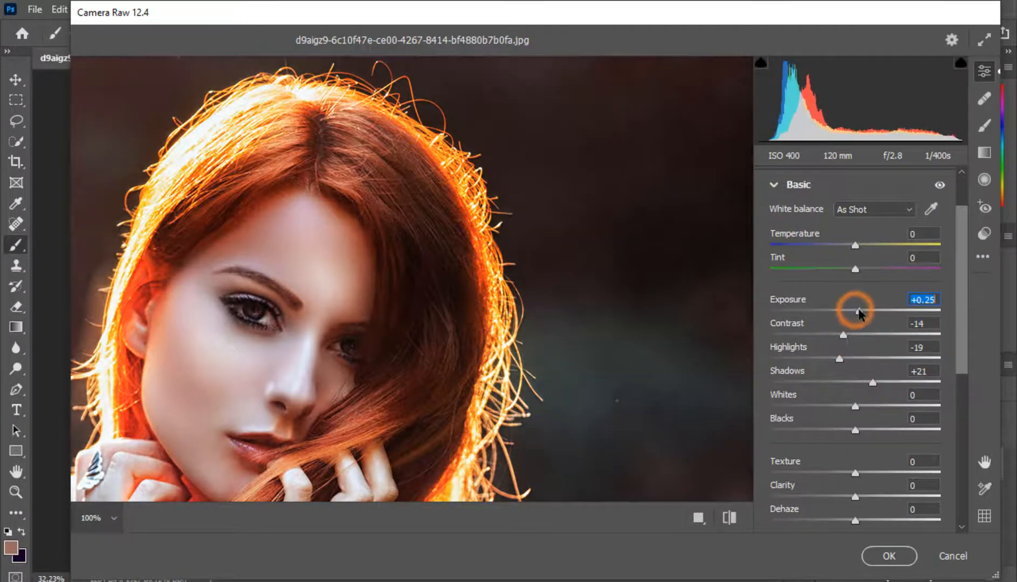
{"action": "scroll", "coordinate": [857, 314], "scroll_direction": "down", "scroll_amount": 1}
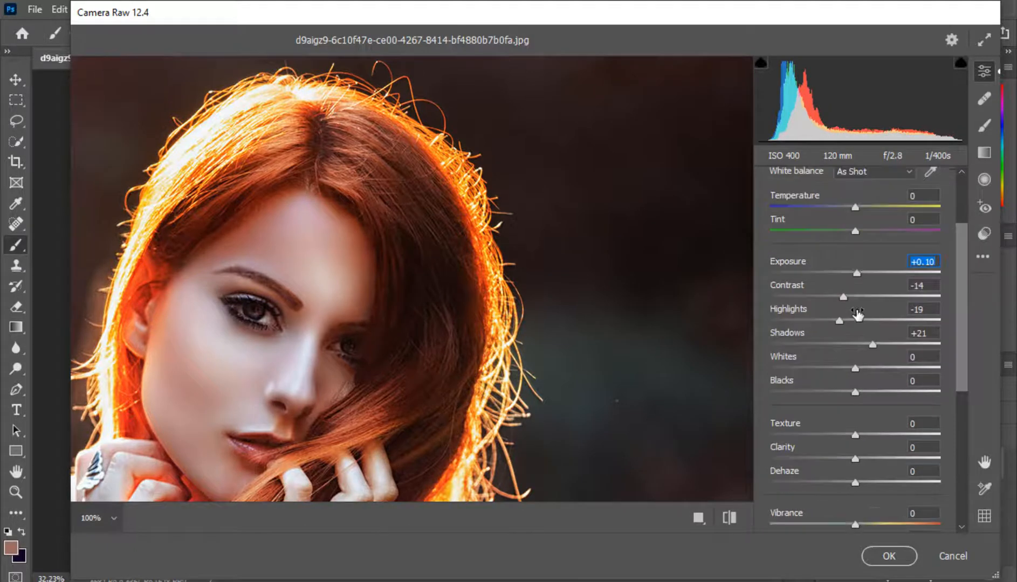
Step: Set the Temperature to -5 and the Vibrance to +3
{"action": "left_click_drag", "start_coordinate": [857, 209], "coordinate": [849, 211]}
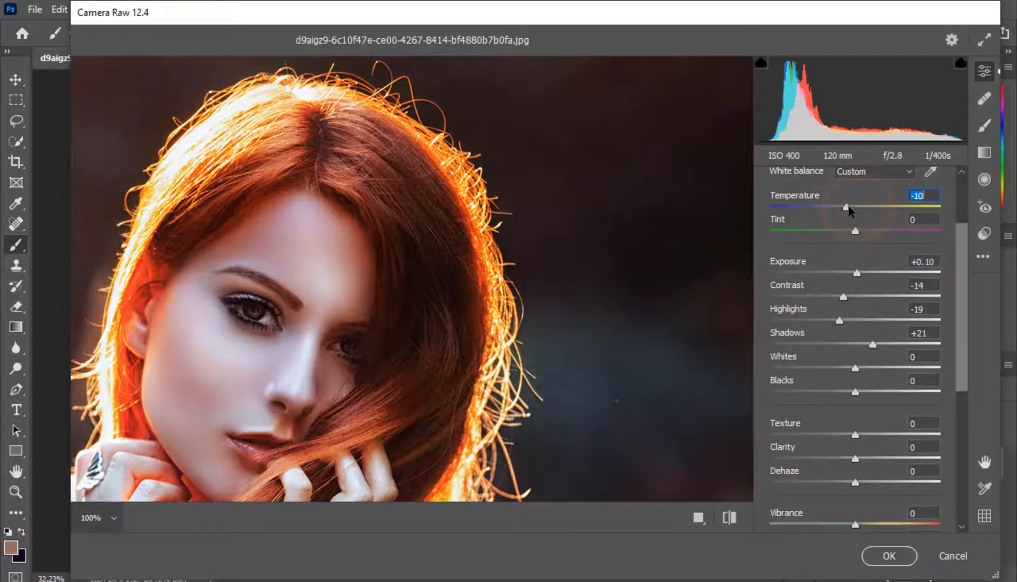
{"action": "key", "text": "BackSpace"}
{"action": "key", "text": "BackSpace"}
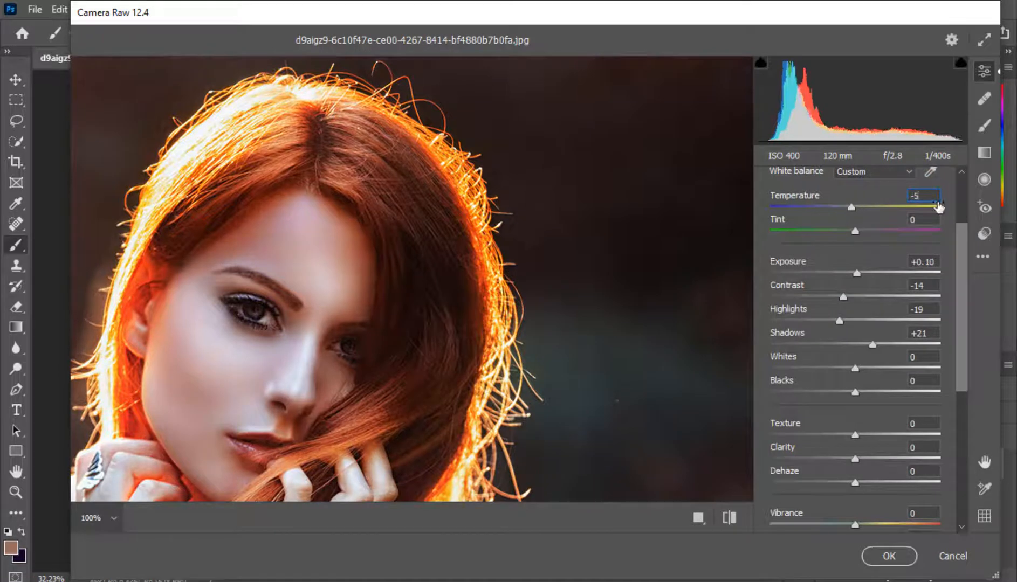
{"action": "scroll", "coordinate": [825, 429], "scroll_direction": "down", "scroll_amount": 5}
{"action": "left_click_drag", "start_coordinate": [857, 337], "coordinate": [858, 336]}
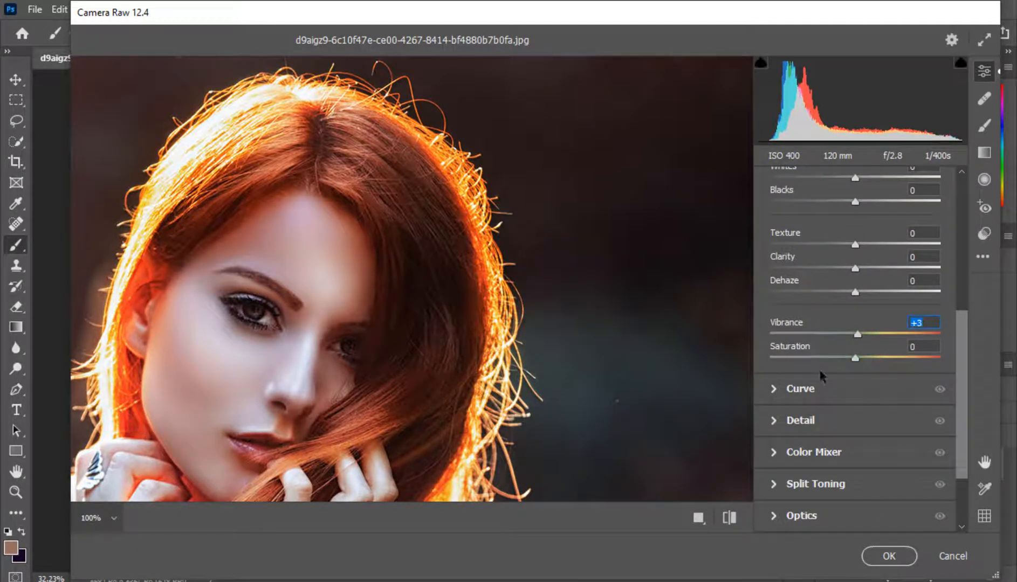
Step: Adjust the parametric curve to Highlights -21, Lights -12, Darks +7 and Shadows -7
{"action": "scroll", "coordinate": [819, 367], "scroll_direction": "up", "scroll_amount": 7}
{"action": "left_click", "coordinate": [773, 245]}
{"action": "left_click", "coordinate": [775, 277]}
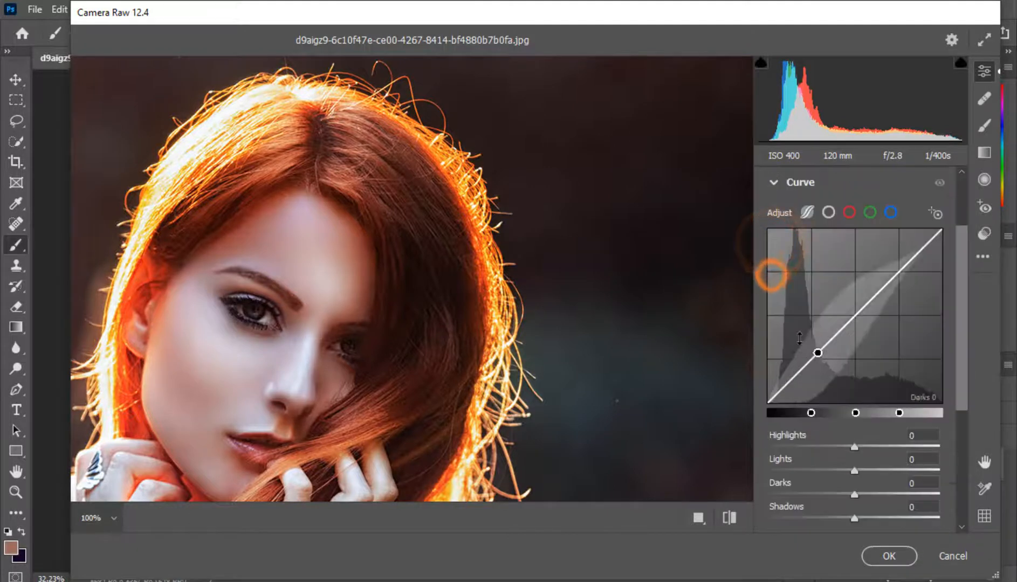
{"action": "scroll", "coordinate": [851, 478], "scroll_direction": "down", "scroll_amount": 2}
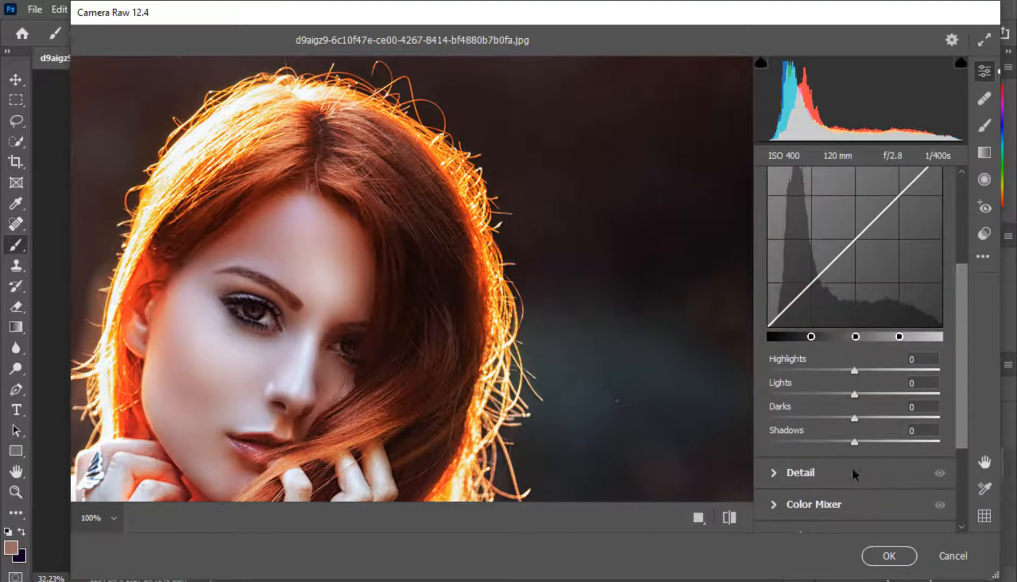
{"action": "left_click_drag", "start_coordinate": [858, 443], "coordinate": [836, 371]}
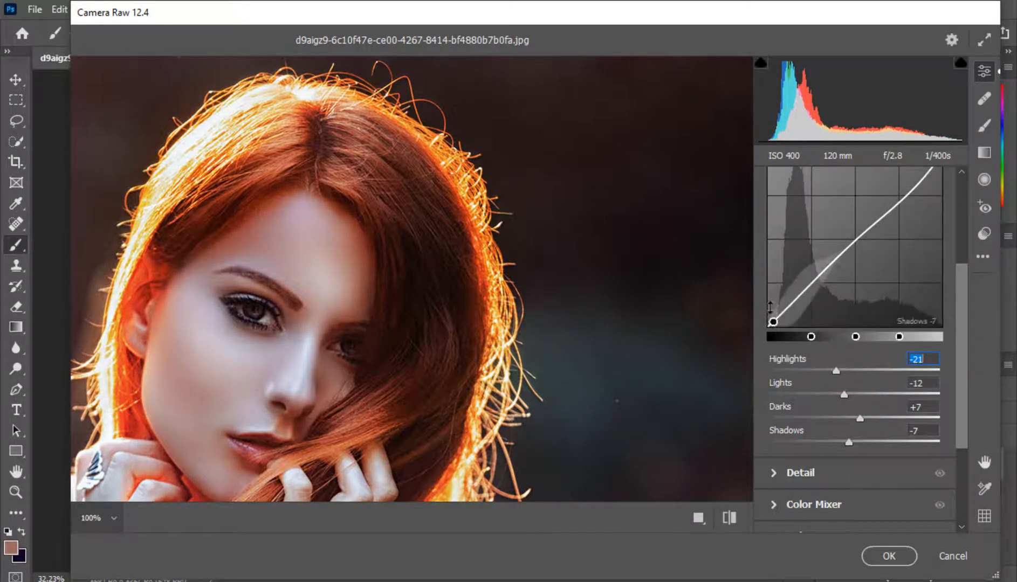
{"action": "scroll", "coordinate": [770, 307], "scroll_direction": "up", "scroll_amount": 5}
Step: Set the Detail sharpening to 35
{"action": "left_click", "coordinate": [774, 277]}
{"action": "left_click", "coordinate": [774, 308]}
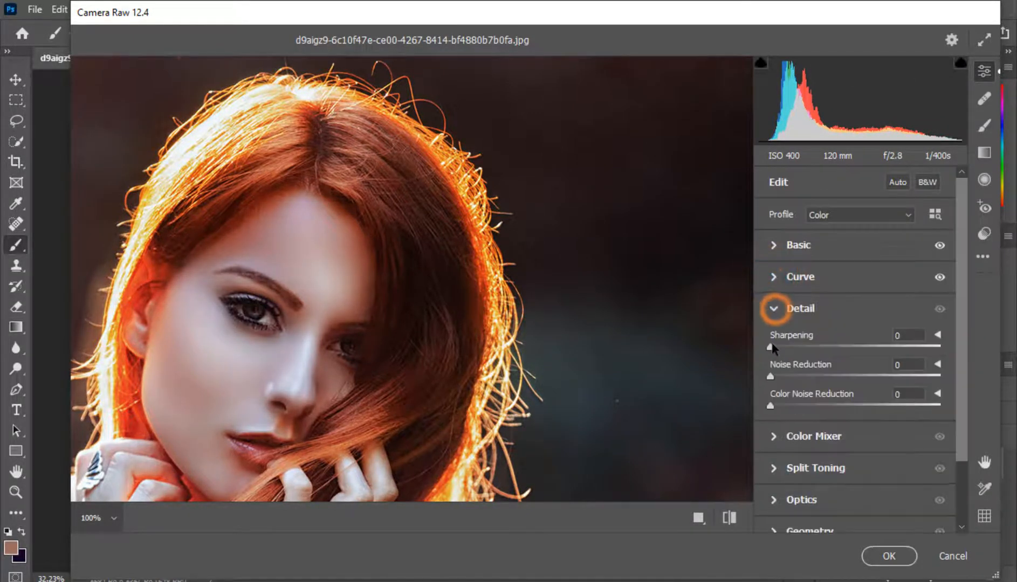
{"action": "left_click_drag", "start_coordinate": [772, 347], "coordinate": [809, 349]}
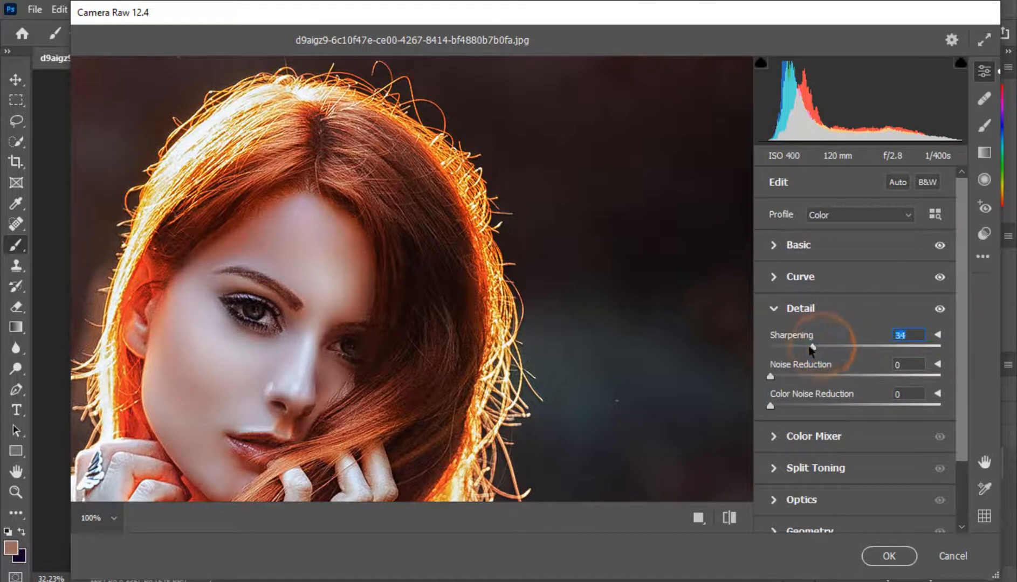
{"action": "left_click", "coordinate": [773, 309]}
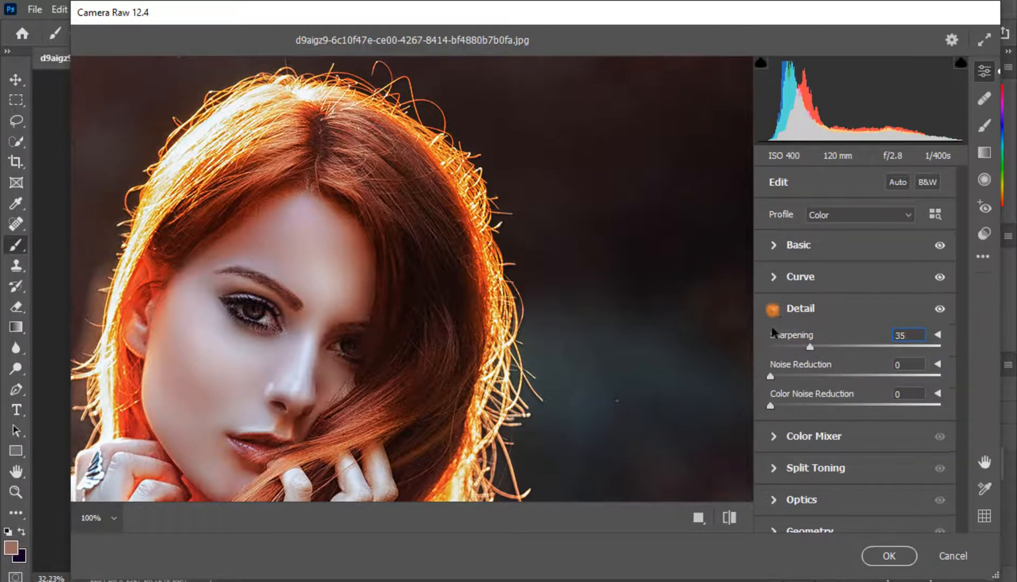
Step: Adjust the saturation of the reds in the Color Mixer
{"action": "left_click", "coordinate": [773, 341]}
{"action": "left_click", "coordinate": [777, 389]}
{"action": "scroll", "coordinate": [797, 420], "scroll_direction": "down", "scroll_amount": 2}
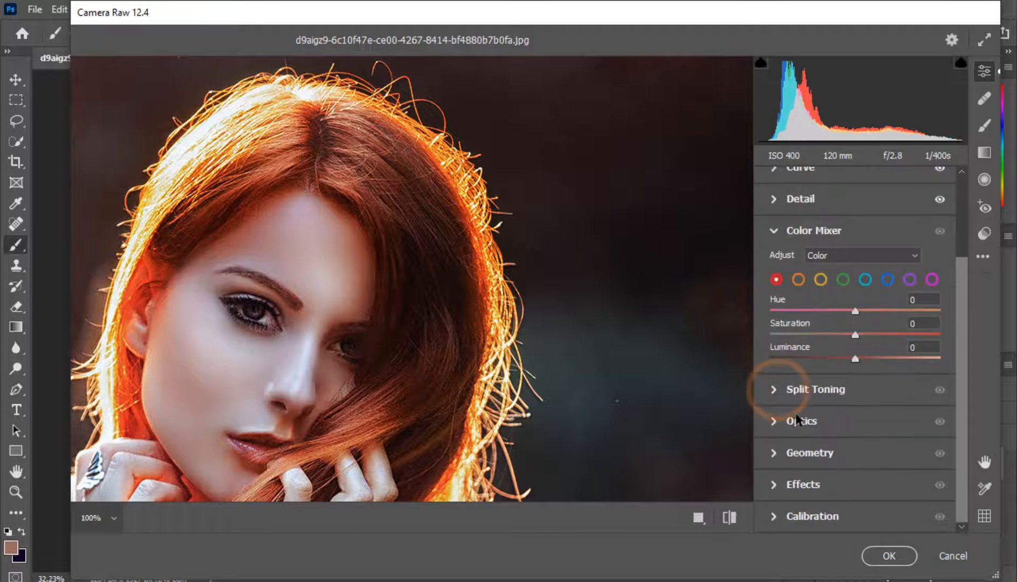
{"action": "left_click", "coordinate": [854, 336]}
Step: Set the Color Mixer saturation to -11 for the oranges and -7 for the yellows
{"action": "left_click", "coordinate": [799, 280]}
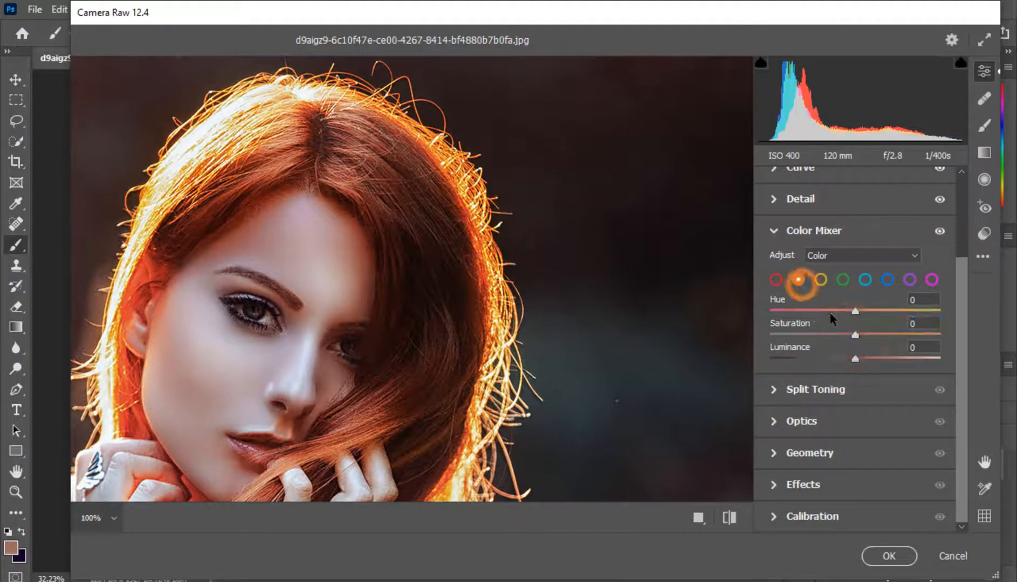
{"action": "left_click_drag", "start_coordinate": [856, 334], "coordinate": [847, 333]}
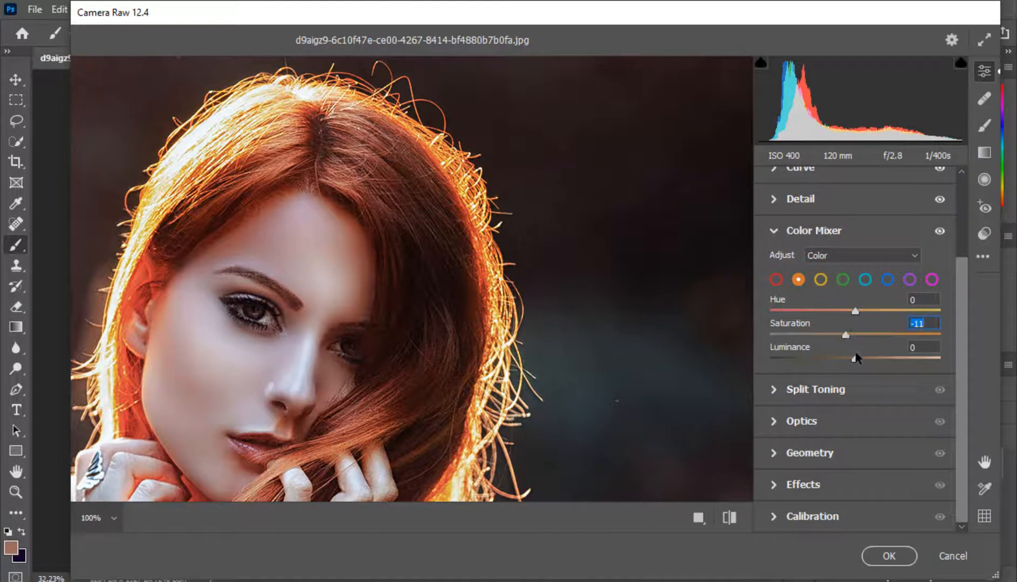
{"action": "left_click", "coordinate": [856, 357]}
{"action": "left_click", "coordinate": [820, 281]}
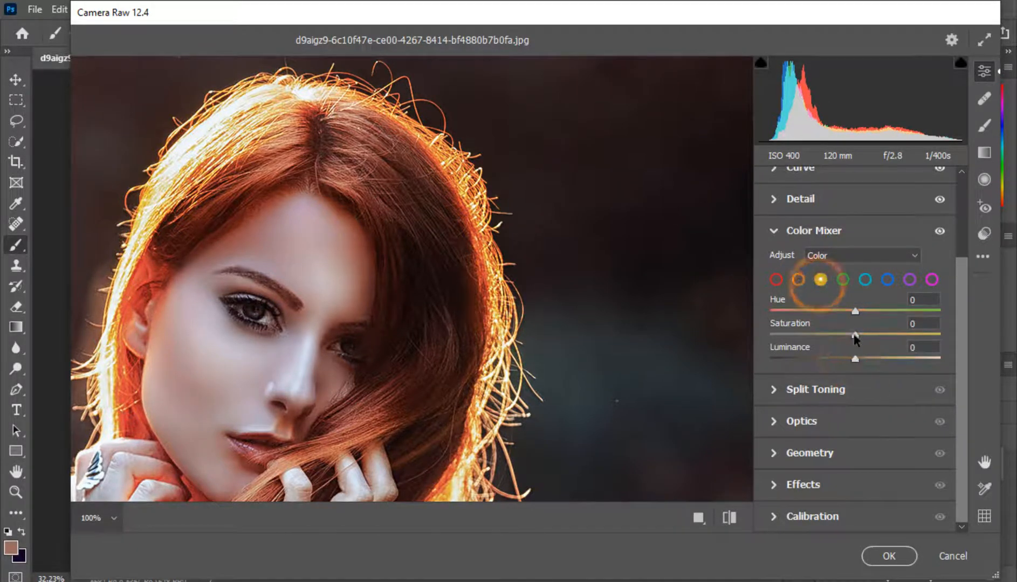
{"action": "left_click_drag", "start_coordinate": [856, 335], "coordinate": [849, 335]}
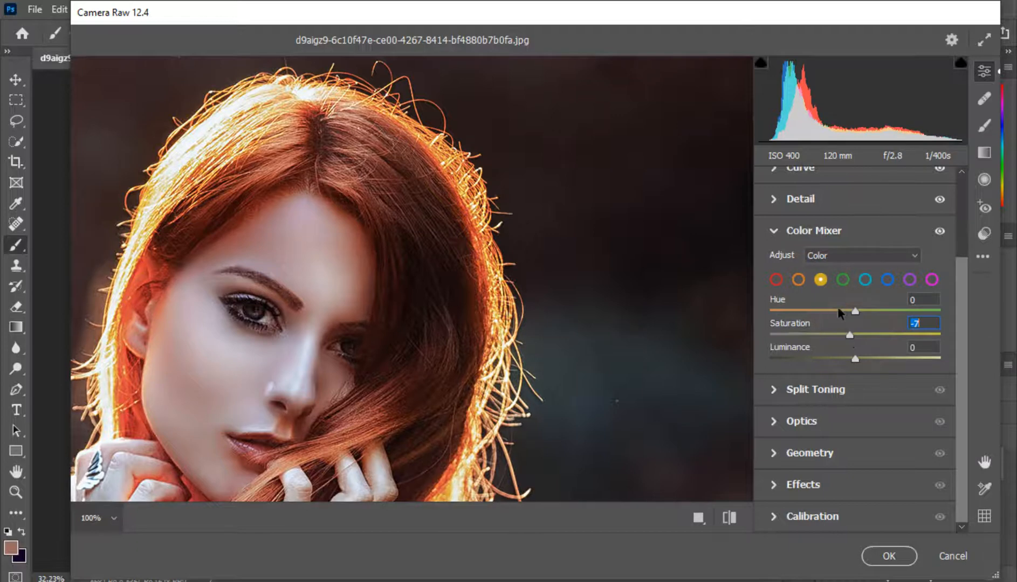
Step: Set the greens in the Color Mixer to Hue +84, Saturation +100 and Luminance -19
{"action": "left_click", "coordinate": [843, 279]}
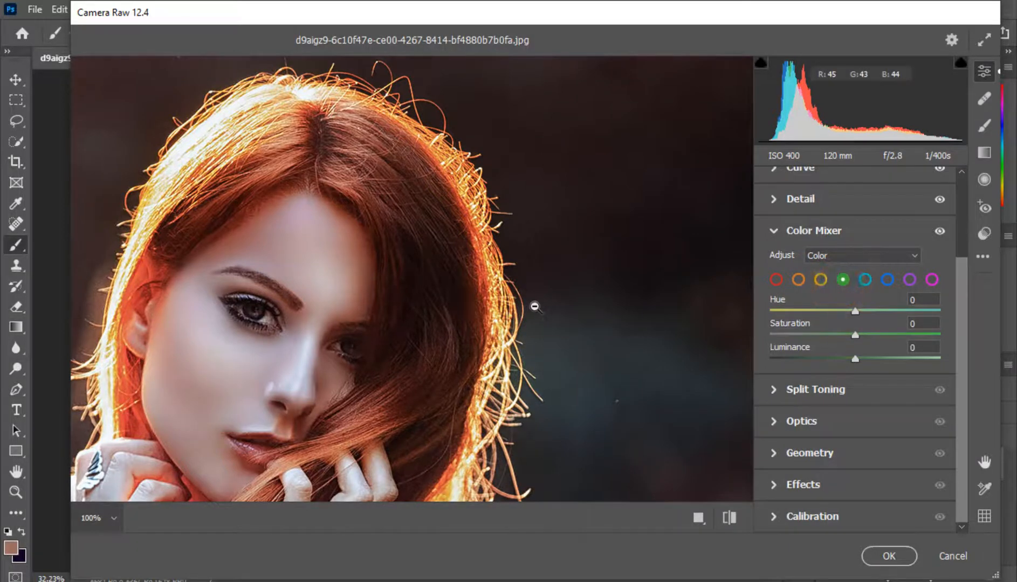
{"action": "left_click", "coordinate": [535, 306]}
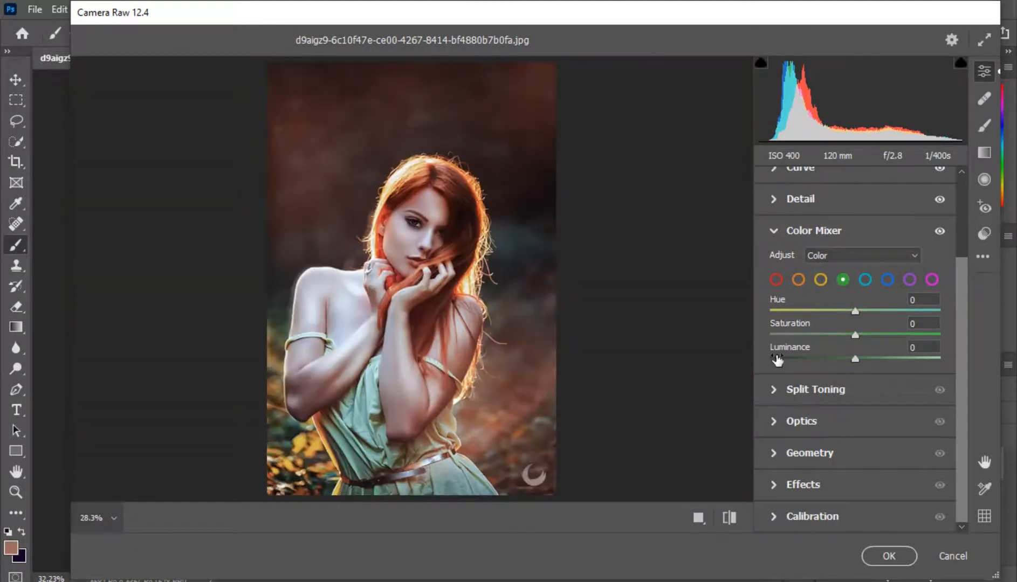
{"action": "left_click_drag", "start_coordinate": [885, 312], "coordinate": [908, 312]}
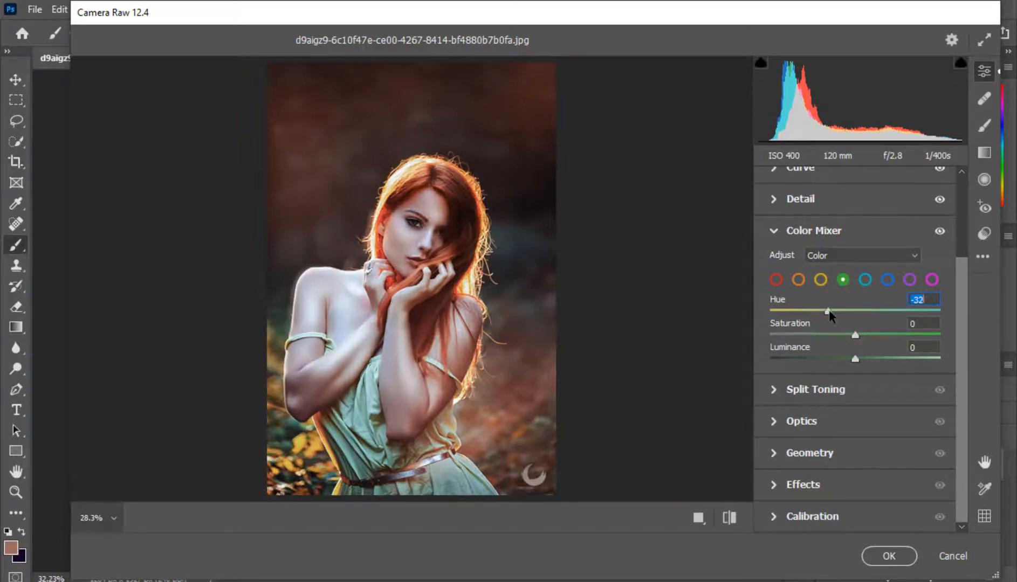
{"action": "left_click_drag", "start_coordinate": [863, 336], "coordinate": [940, 327]}
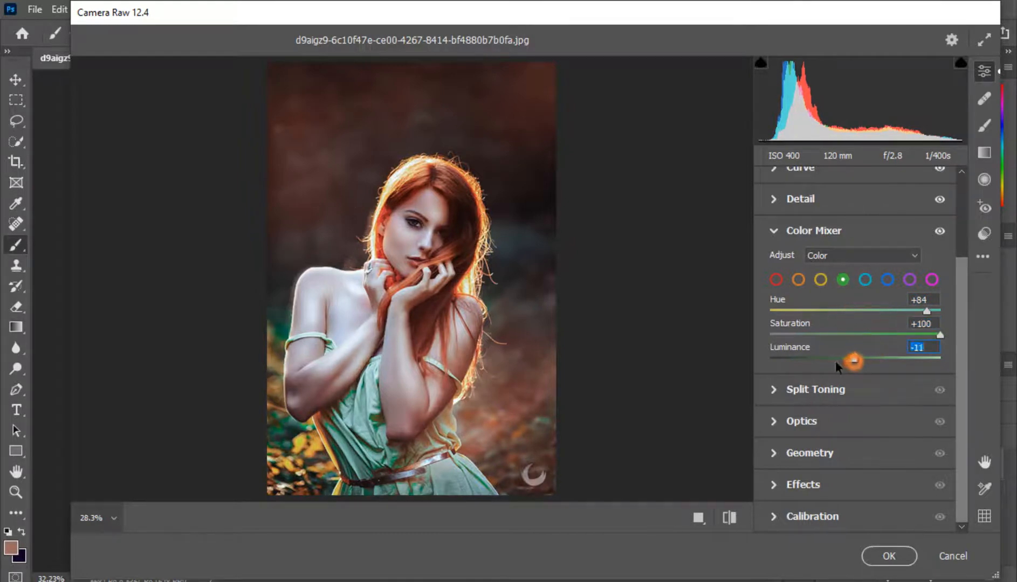
{"action": "left_click_drag", "start_coordinate": [833, 363], "coordinate": [837, 365]}
{"action": "left_click", "coordinate": [926, 311]}
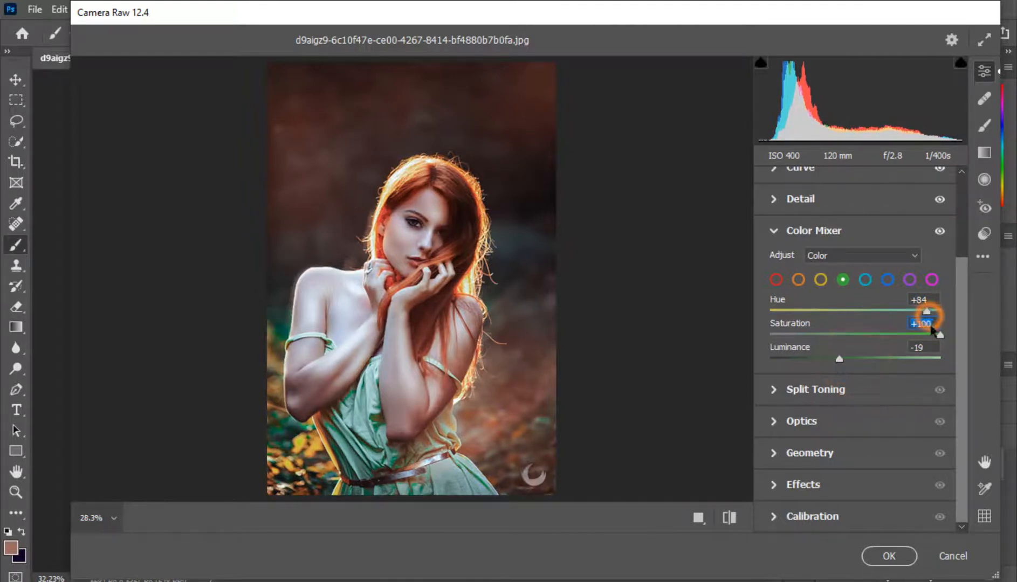
{"action": "left_click", "coordinate": [940, 335]}
Step: Set the aquas in the Color Mixer to Hue +36 and Saturation about +28
{"action": "left_click", "coordinate": [865, 279]}
{"action": "left_click_drag", "start_coordinate": [856, 312], "coordinate": [885, 313]}
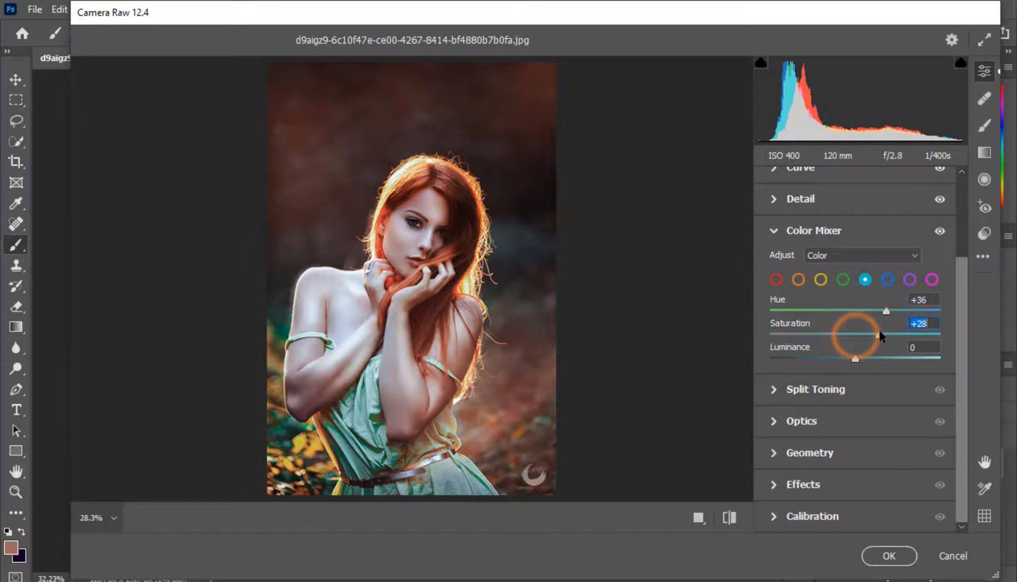
{"action": "left_click", "coordinate": [889, 280]}
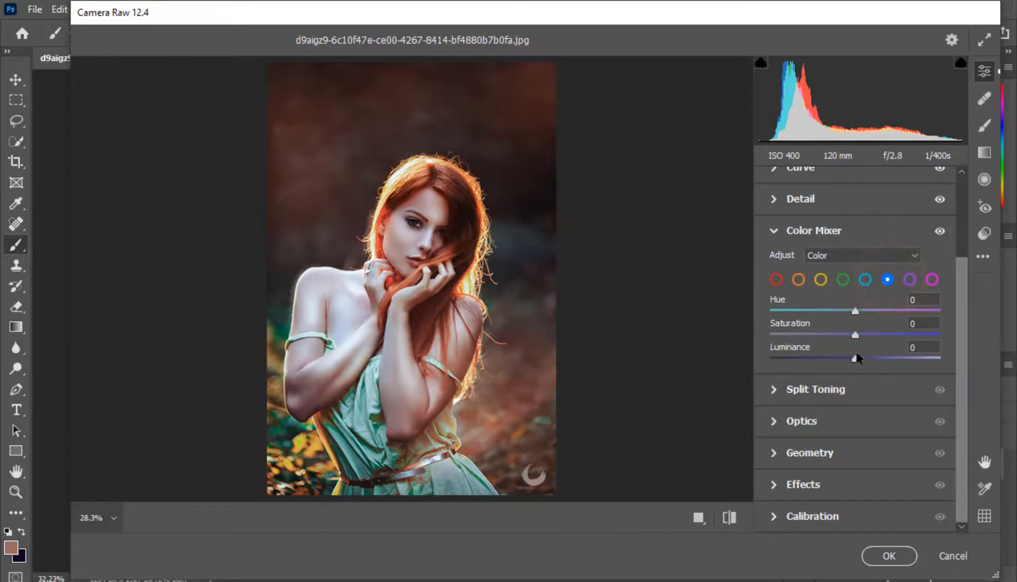
{"action": "left_click", "coordinate": [774, 230]}
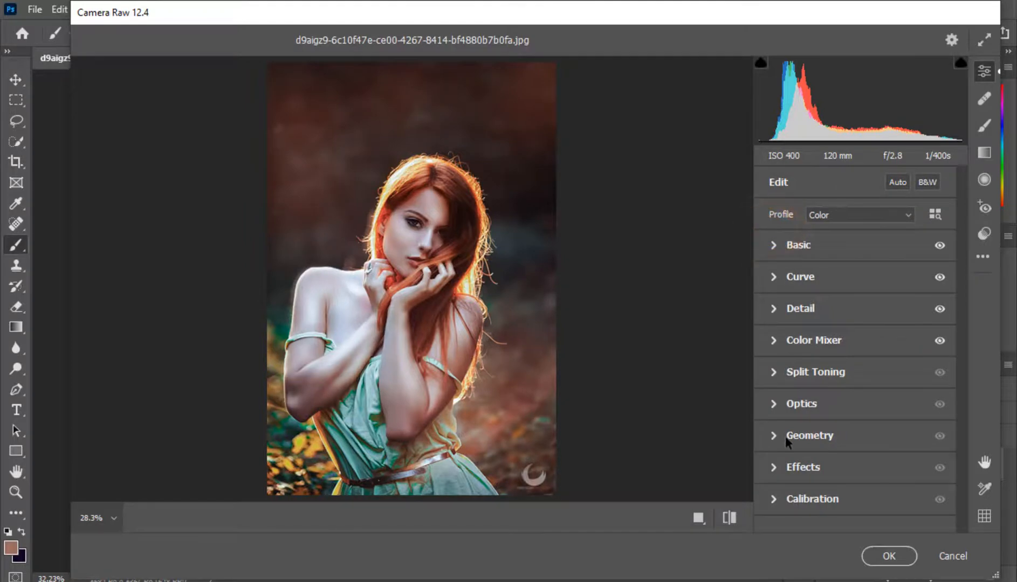
Step: Darken the photo's corners by setting the Optics Vignette to -100
{"action": "left_click", "coordinate": [774, 405]}
{"action": "left_click_drag", "start_coordinate": [854, 472], "coordinate": [770, 474]}
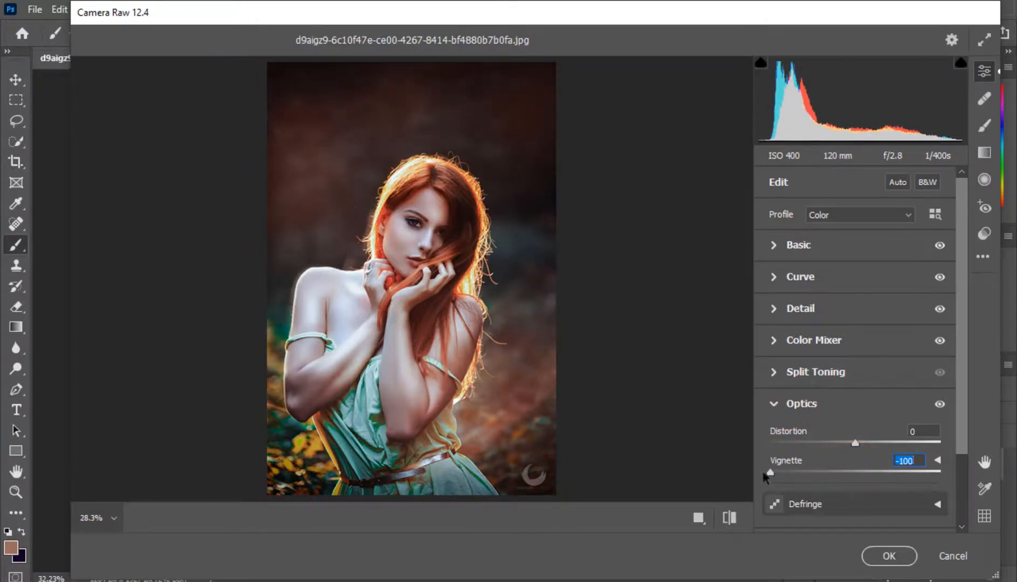
{"action": "left_click", "coordinate": [772, 403]}
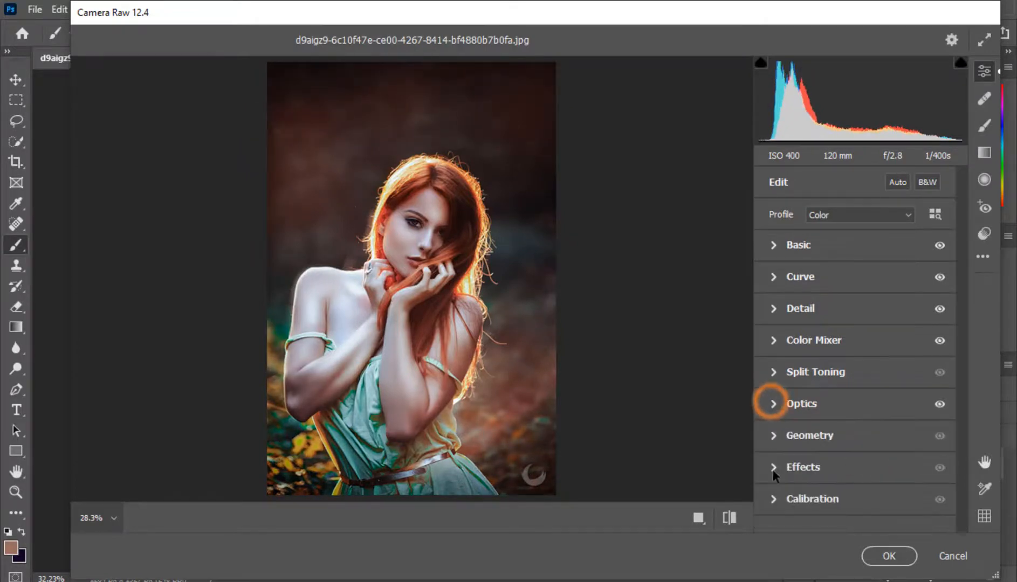
Step: Set the Effects Vignetting to -23 and apply the Camera Raw adjustments to the merged layer
{"action": "left_click", "coordinate": [774, 469]}
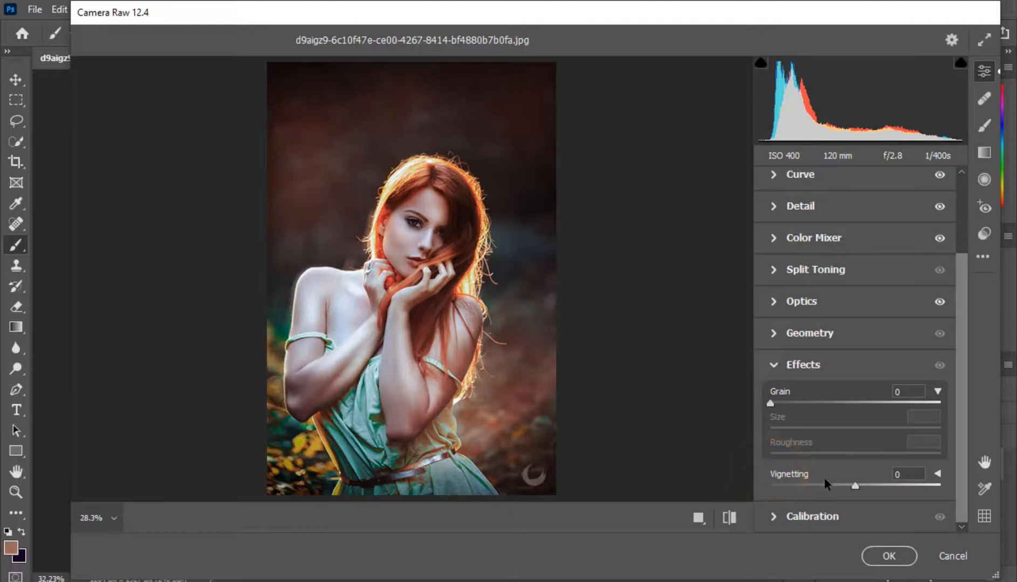
{"action": "left_click_drag", "start_coordinate": [837, 484], "coordinate": [836, 488]}
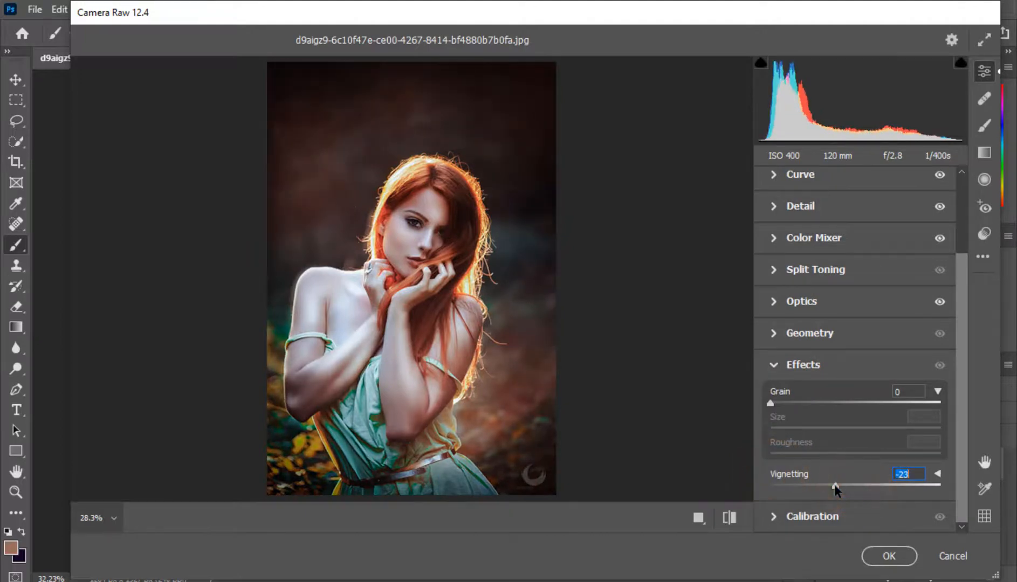
{"action": "left_click", "coordinate": [881, 554]}
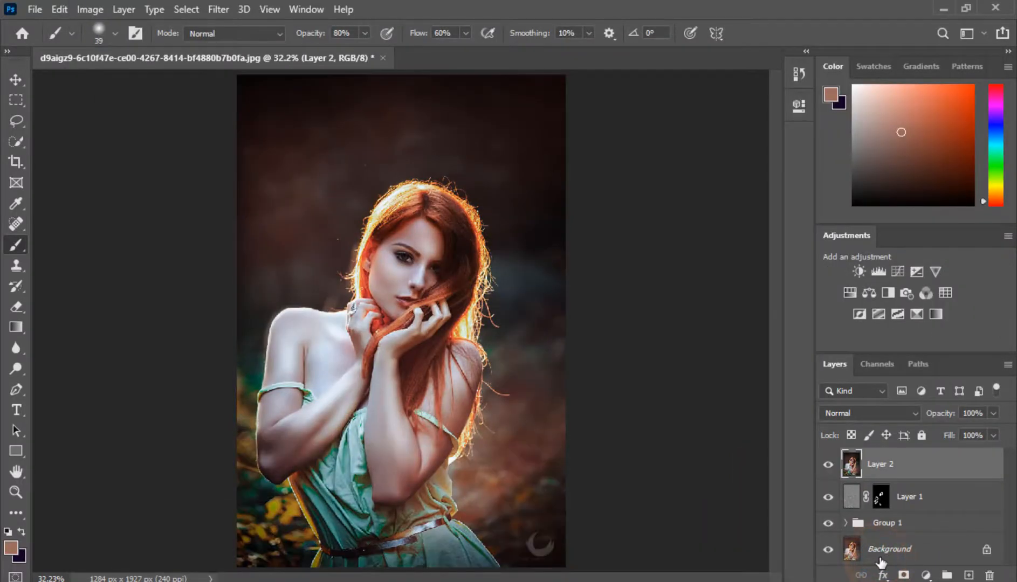
Step: Add a Selective Color adjustment layer and set its Neutrals to Cyan +8, Magenta -3, Yellow -2 and Black +7
{"action": "left_click", "coordinate": [927, 574]}
{"action": "left_click", "coordinate": [930, 571]}
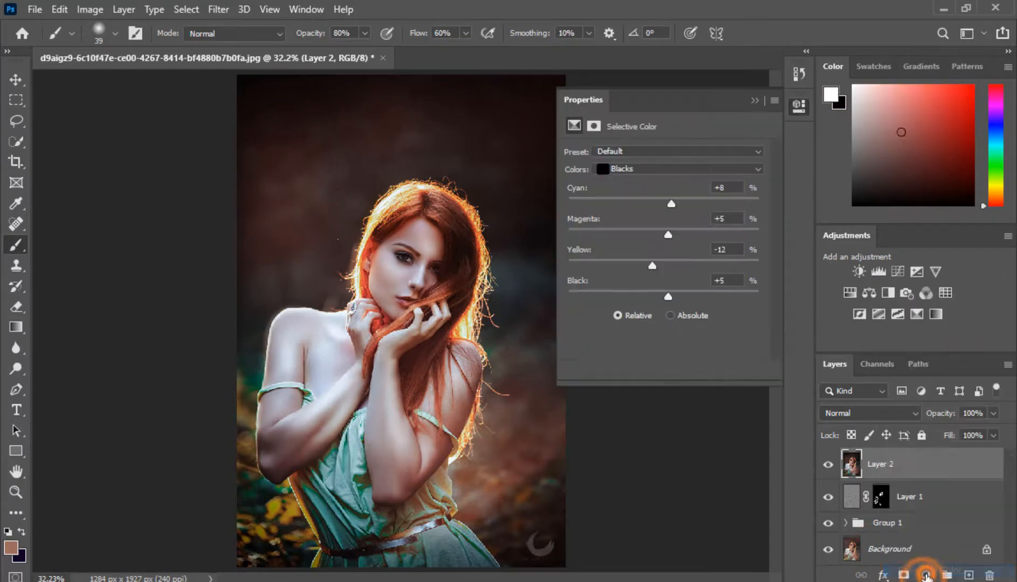
{"action": "left_click", "coordinate": [651, 165]}
{"action": "left_click", "coordinate": [668, 271]}
{"action": "left_click_drag", "start_coordinate": [663, 296], "coordinate": [672, 203]}
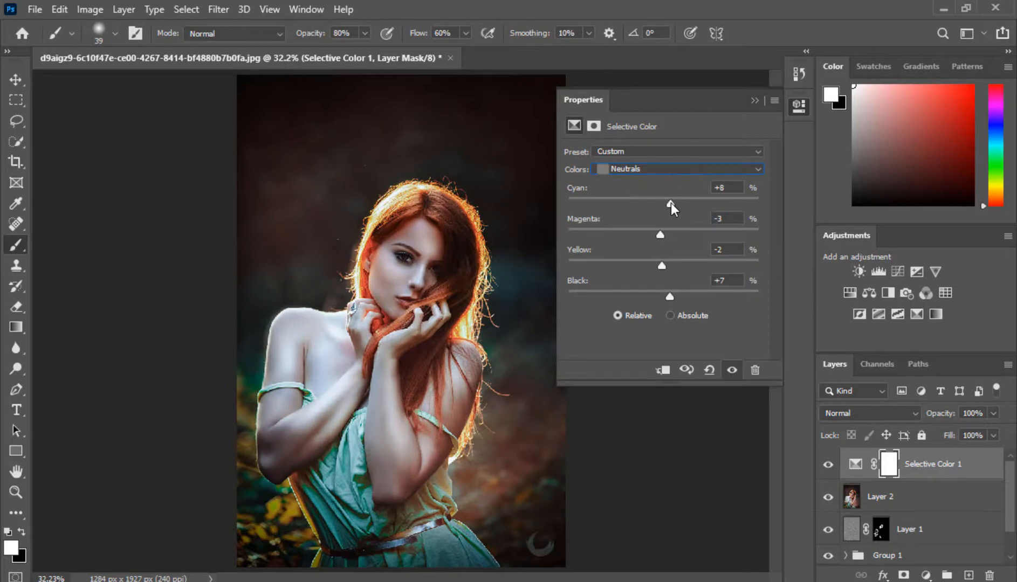
Step: Set the Blacks of the Selective Color adjustment to Cyan +2, Magenta -2, Yellow -8 and Black +3
{"action": "left_click", "coordinate": [686, 163]}
{"action": "left_click", "coordinate": [673, 284]}
{"action": "left_click_drag", "start_coordinate": [664, 296], "coordinate": [667, 205]}
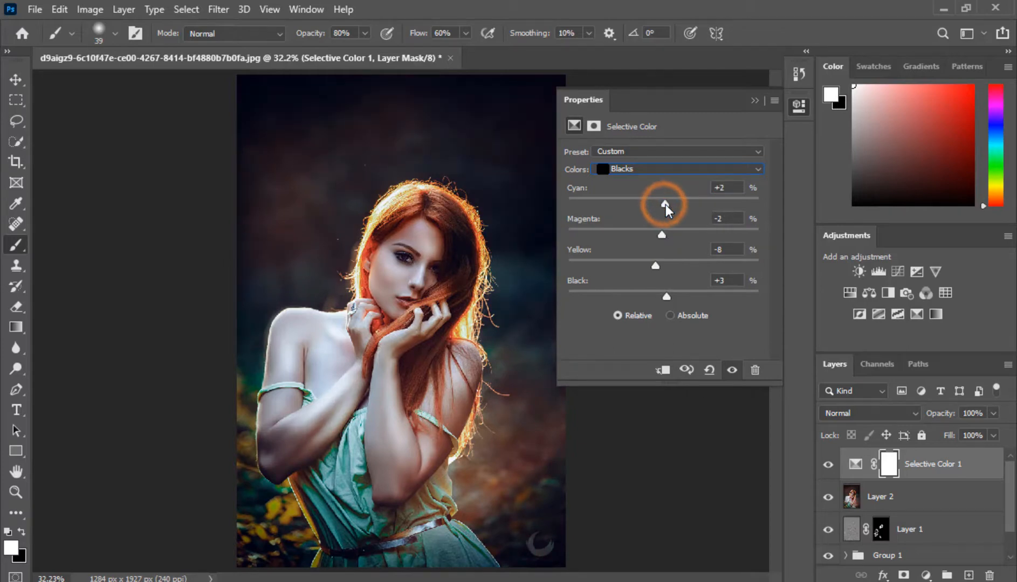
{"action": "left_click", "coordinate": [755, 100]}
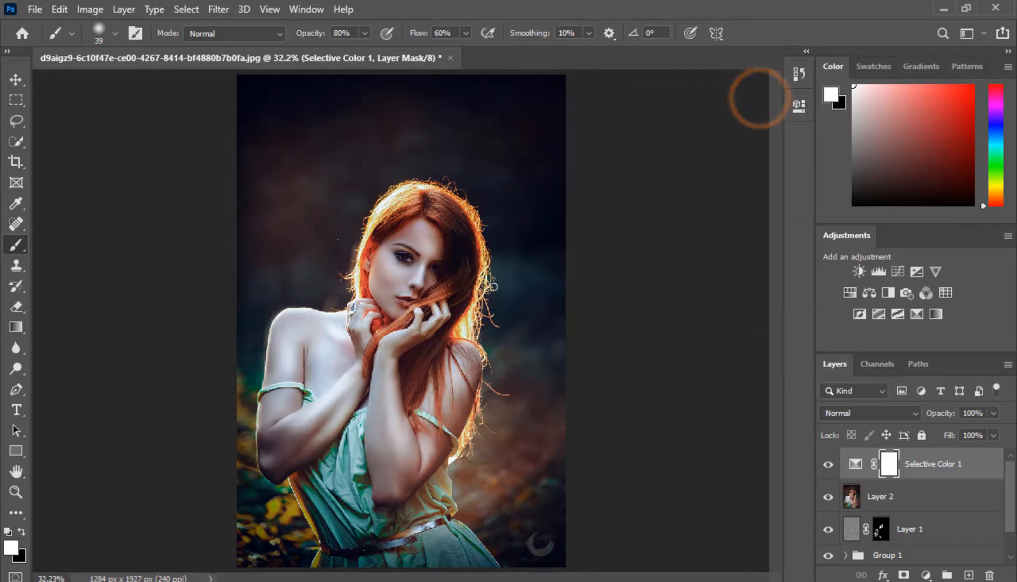